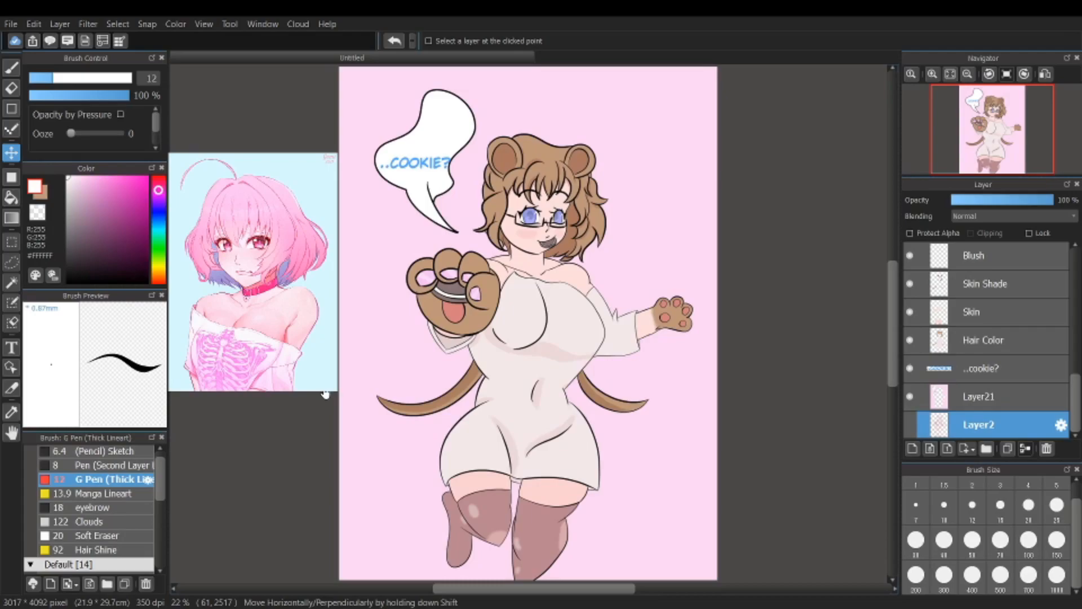
Step: Examine the full illustration and its facial details up close, including the hair, glasses, blush, mouth and eye shading
{"action": "scroll", "coordinate": [547, 260], "scroll_direction": "up", "scroll_amount": 1}
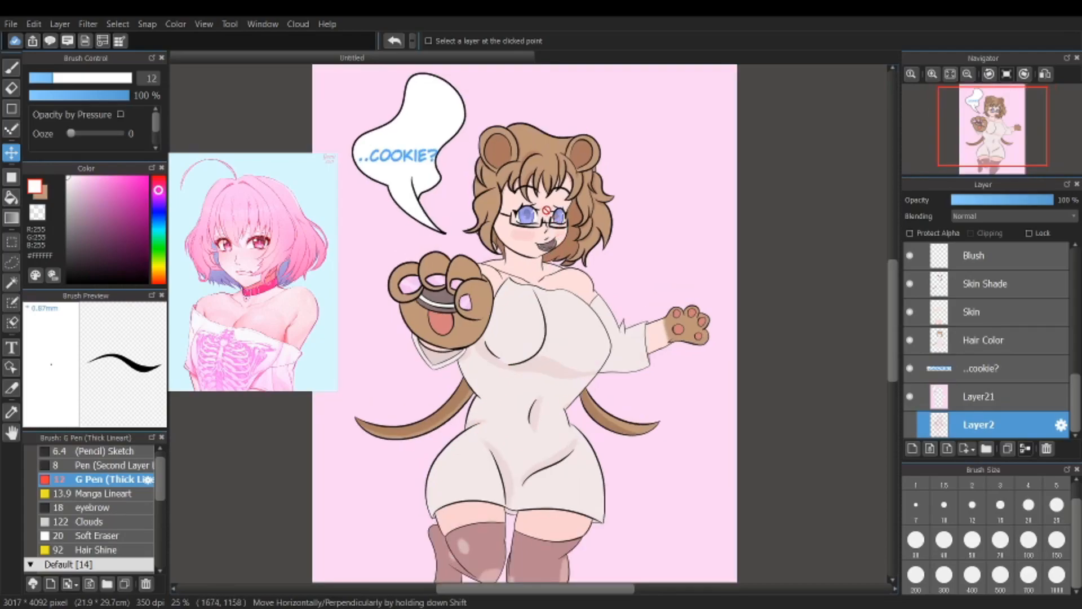
{"action": "scroll", "coordinate": [564, 269], "scroll_direction": "down", "scroll_amount": 2}
{"action": "scroll", "coordinate": [571, 274], "scroll_direction": "up", "scroll_amount": 2}
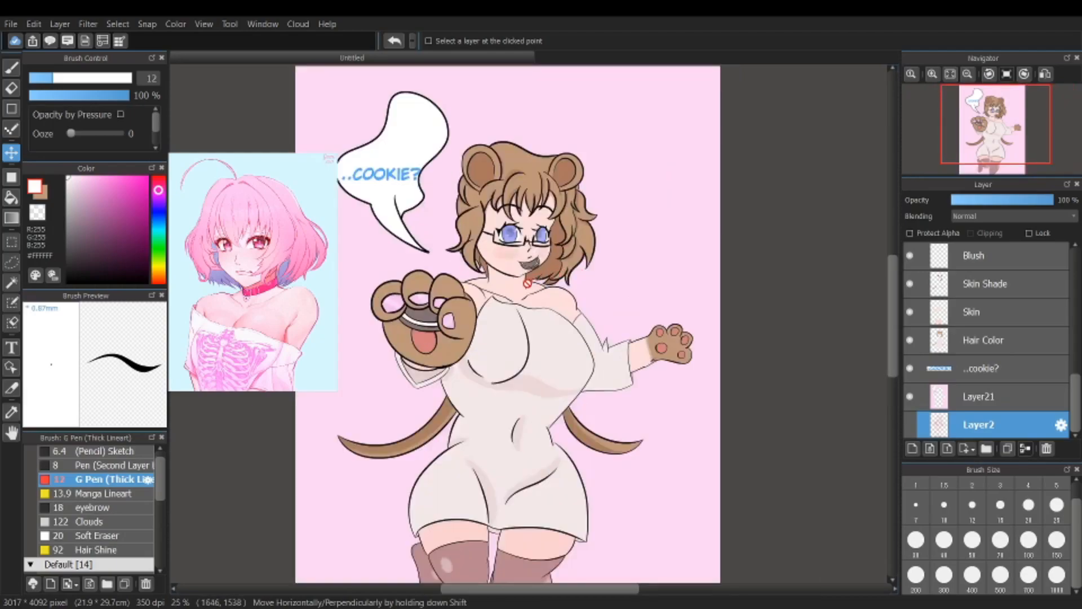
{"action": "scroll", "coordinate": [529, 283], "scroll_direction": "up", "scroll_amount": 3}
{"action": "scroll", "coordinate": [499, 195], "scroll_direction": "up", "scroll_amount": 1}
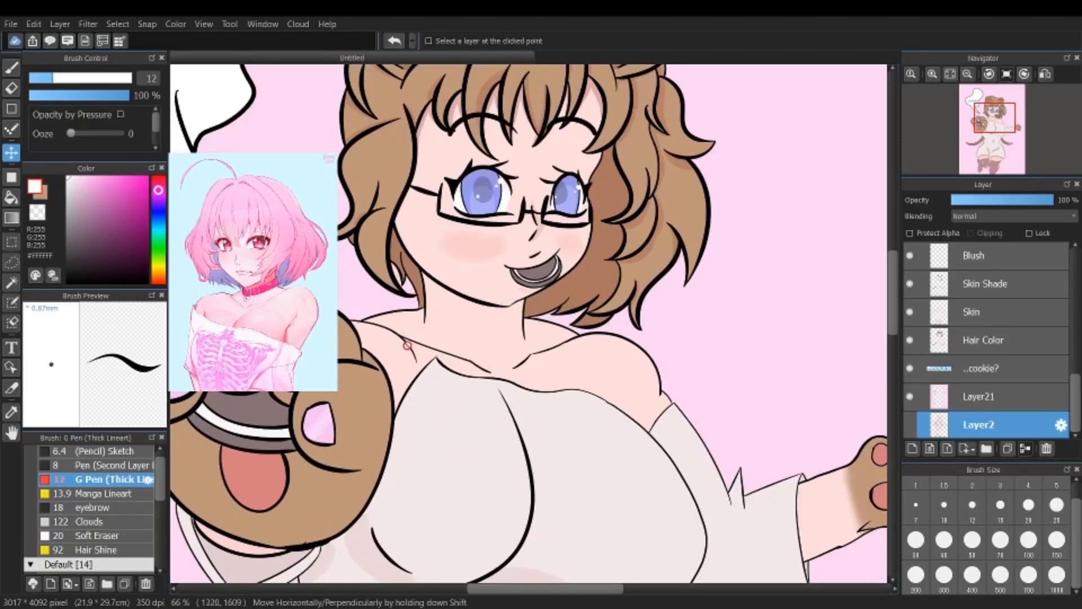
{"action": "scroll", "coordinate": [441, 314], "scroll_direction": "down", "scroll_amount": 1}
{"action": "scroll", "coordinate": [441, 314], "scroll_direction": "up", "scroll_amount": 2}
{"action": "scroll", "coordinate": [429, 171], "scroll_direction": "down", "scroll_amount": 1}
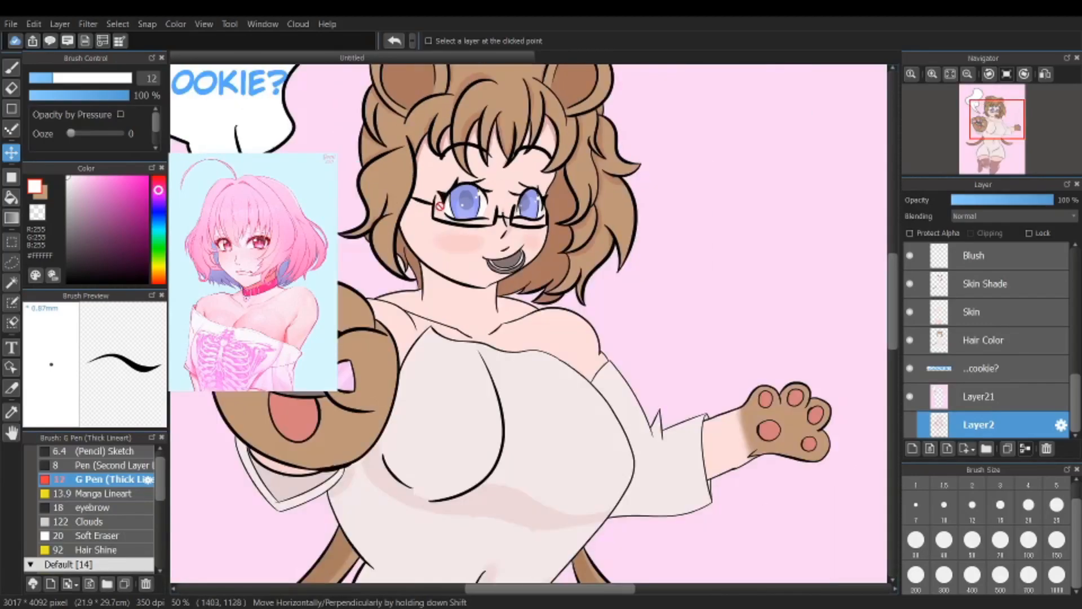
{"action": "scroll", "coordinate": [422, 161], "scroll_direction": "up", "scroll_amount": 2}
{"action": "scroll", "coordinate": [417, 169], "scroll_direction": "up", "scroll_amount": 1}
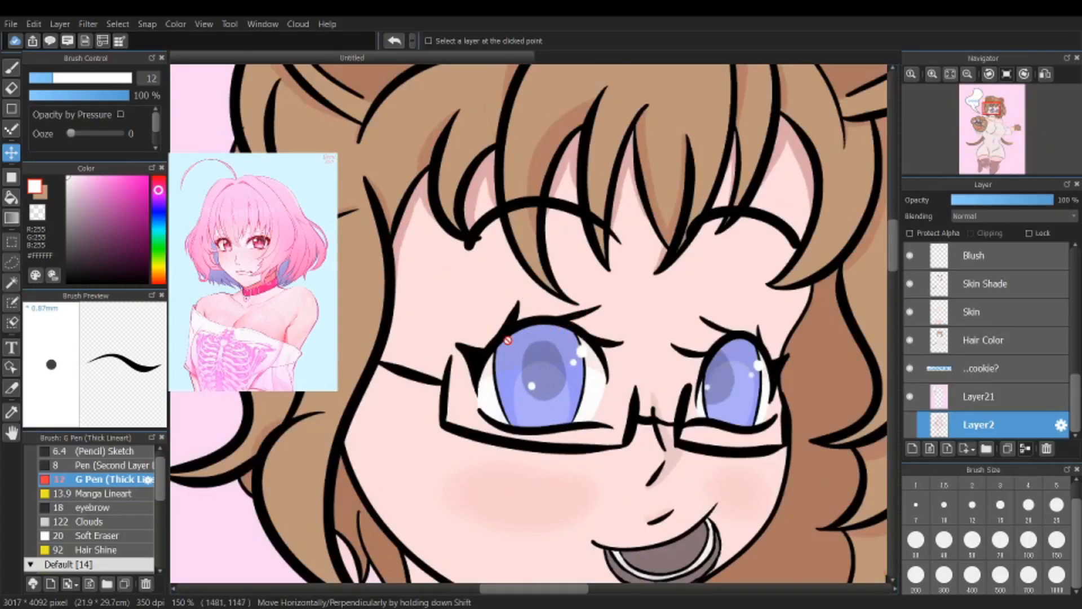
{"action": "scroll", "coordinate": [400, 223], "scroll_direction": "down", "scroll_amount": 1}
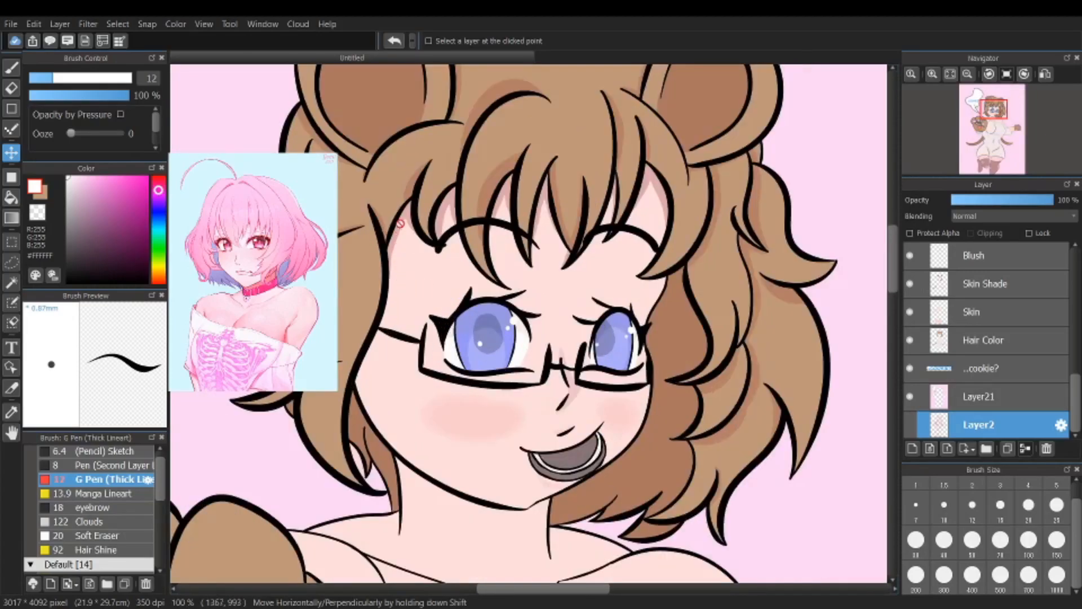
{"action": "scroll", "coordinate": [384, 275], "scroll_direction": "up", "scroll_amount": 4}
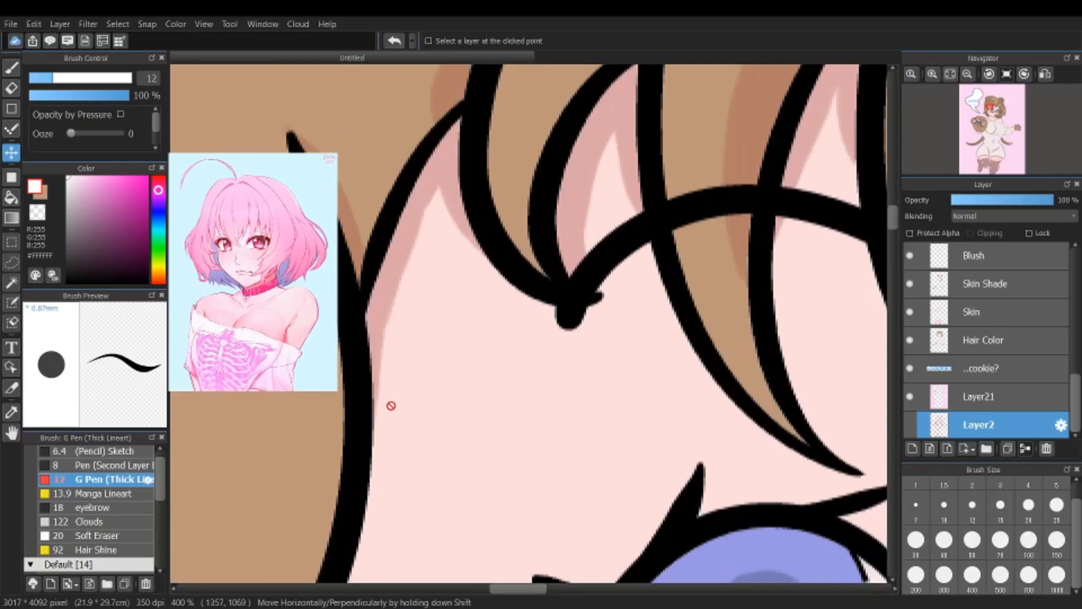
{"action": "scroll", "coordinate": [575, 500], "scroll_direction": "down", "scroll_amount": 4}
{"action": "scroll", "coordinate": [705, 513], "scroll_direction": "up", "scroll_amount": 5}
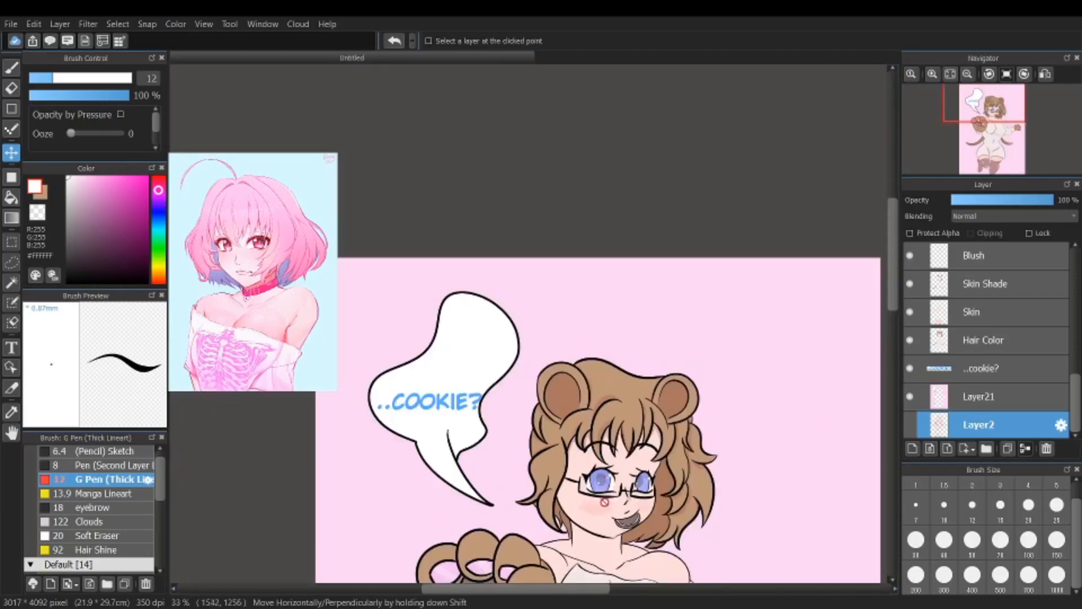
{"action": "scroll", "coordinate": [727, 524], "scroll_direction": "up", "scroll_amount": 2}
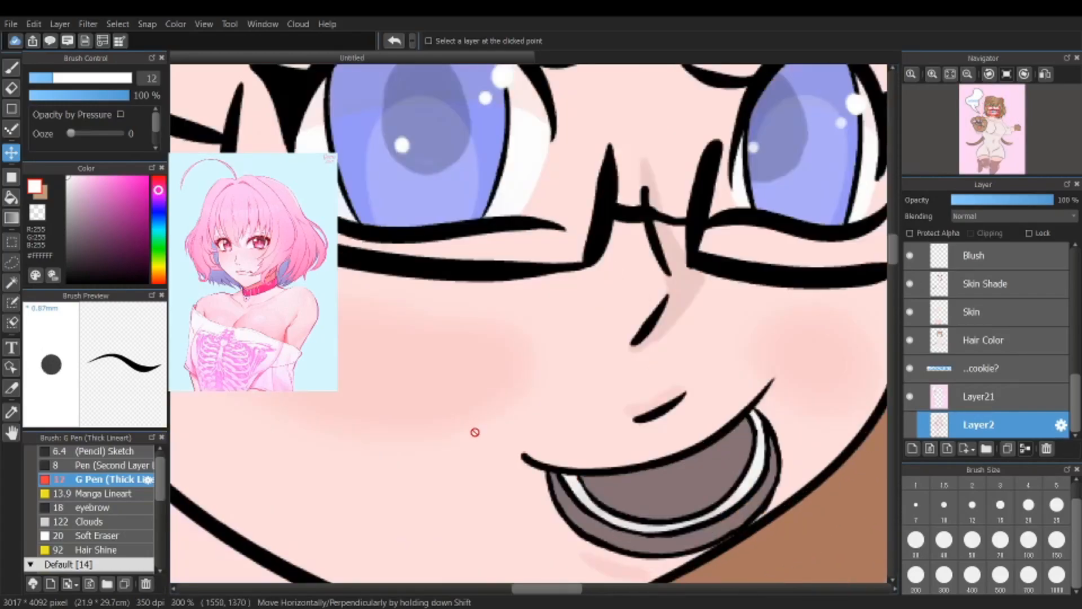
{"action": "scroll", "coordinate": [479, 432], "scroll_direction": "down", "scroll_amount": 2}
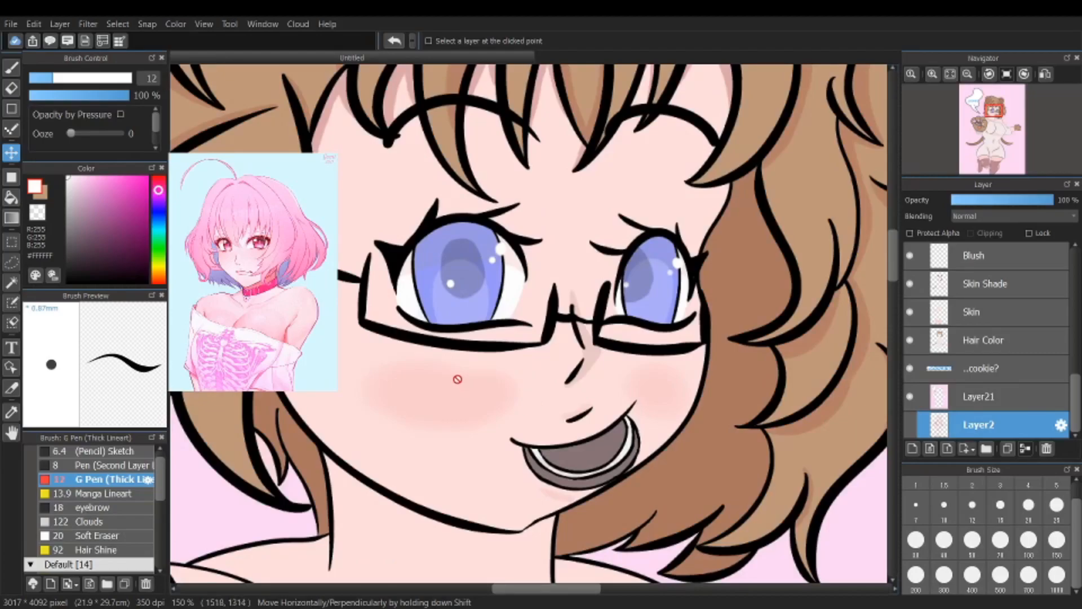
{"action": "scroll", "coordinate": [472, 441], "scroll_direction": "down", "scroll_amount": 4}
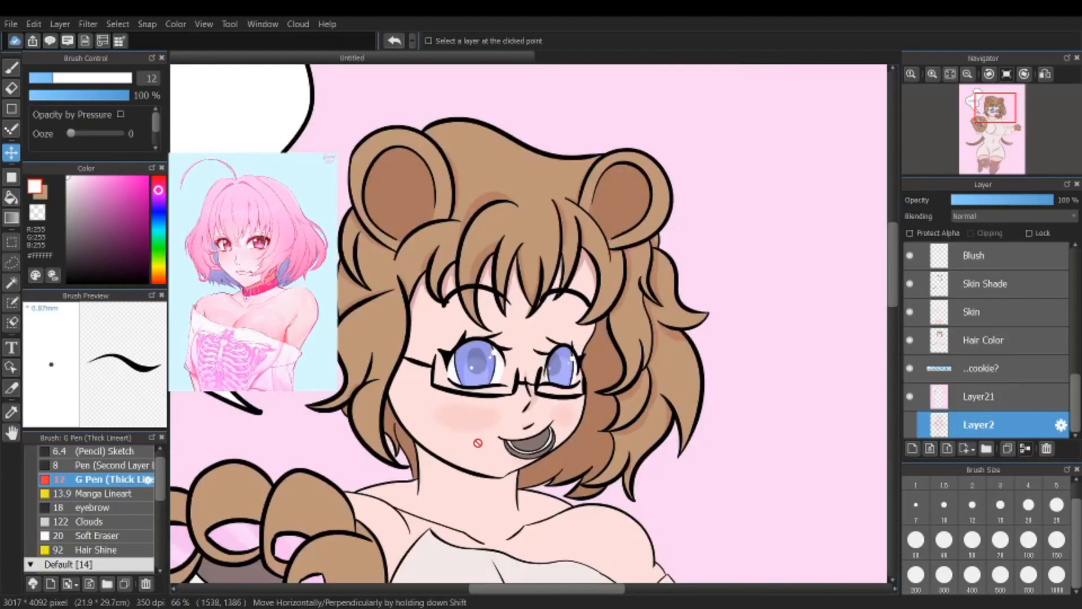
{"action": "scroll", "coordinate": [419, 464], "scroll_direction": "up", "scroll_amount": 2}
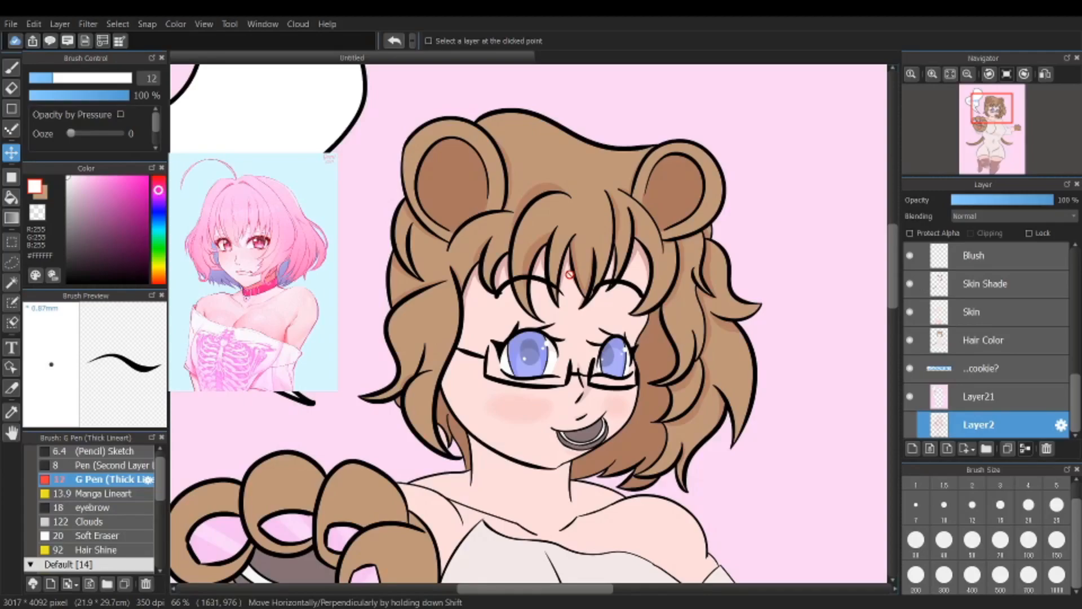
{"action": "scroll", "coordinate": [570, 397], "scroll_direction": "down", "scroll_amount": 8}
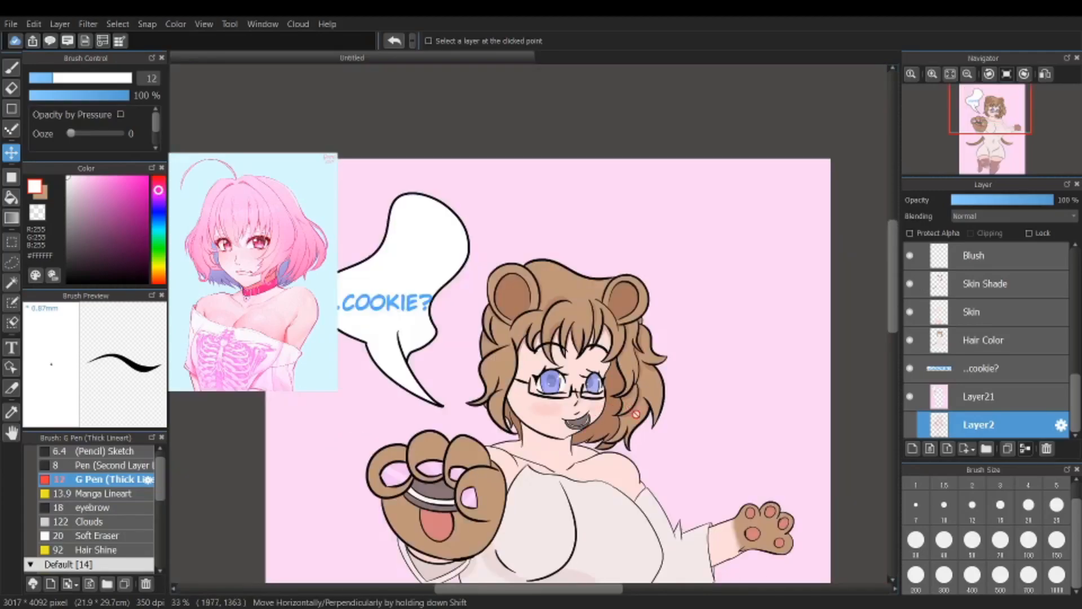
{"action": "scroll", "coordinate": [654, 532], "scroll_direction": "up", "scroll_amount": 2}
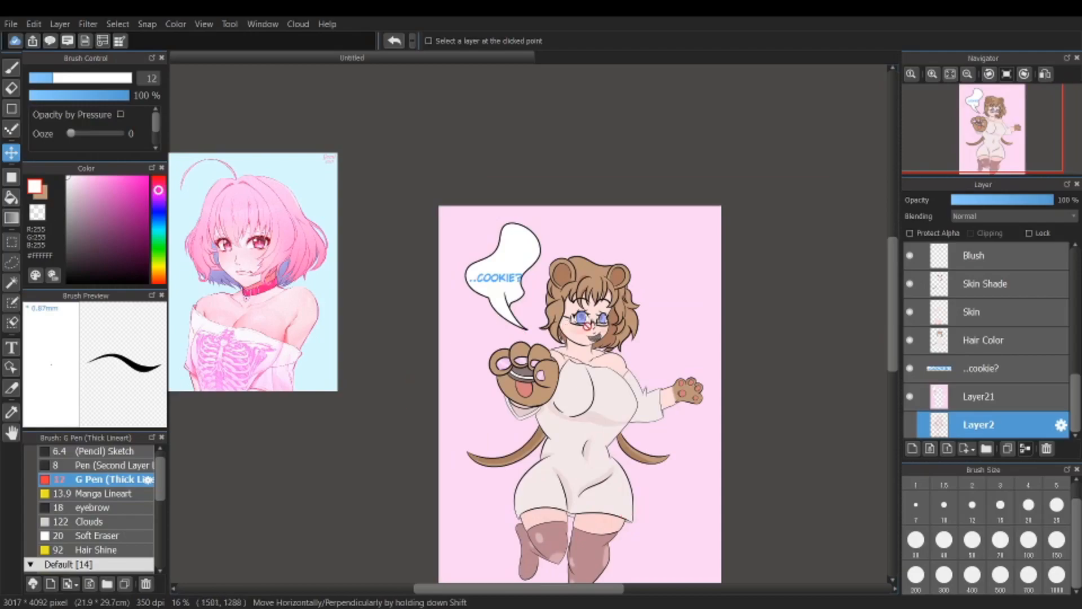
{"action": "scroll", "coordinate": [530, 287], "scroll_direction": "up", "scroll_amount": 7}
{"action": "scroll", "coordinate": [530, 288], "scroll_direction": "up", "scroll_amount": 3}
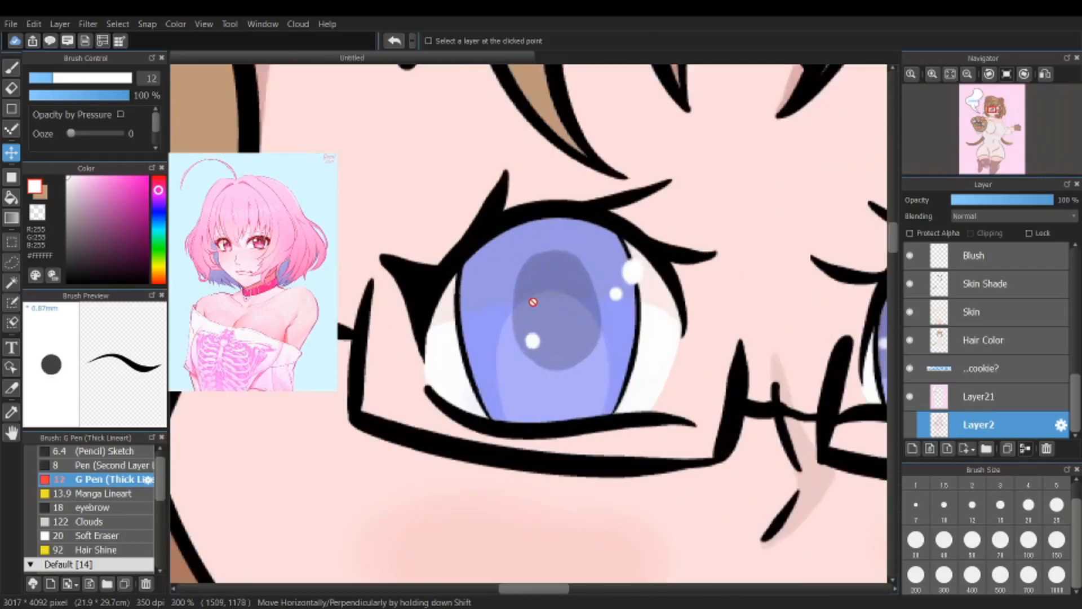
{"action": "scroll", "coordinate": [587, 290], "scroll_direction": "down", "scroll_amount": 1}
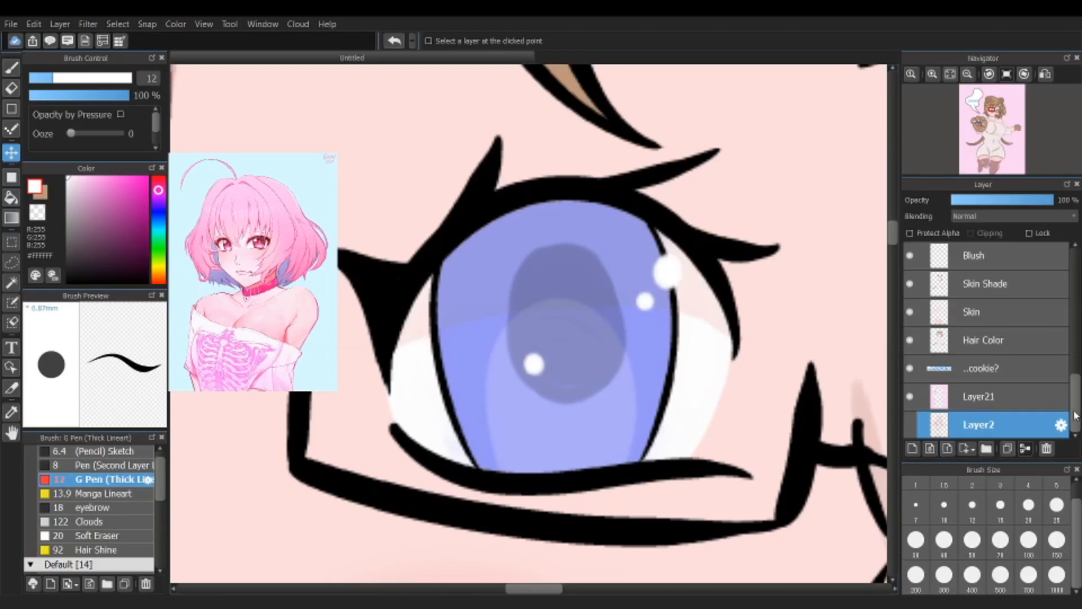
Step: Hide the Pupil, Iris, Eye Shade and Highlights layers so only the eye's base colour and line art show
{"action": "left_click_drag", "start_coordinate": [1076, 420], "coordinate": [1081, 340]}
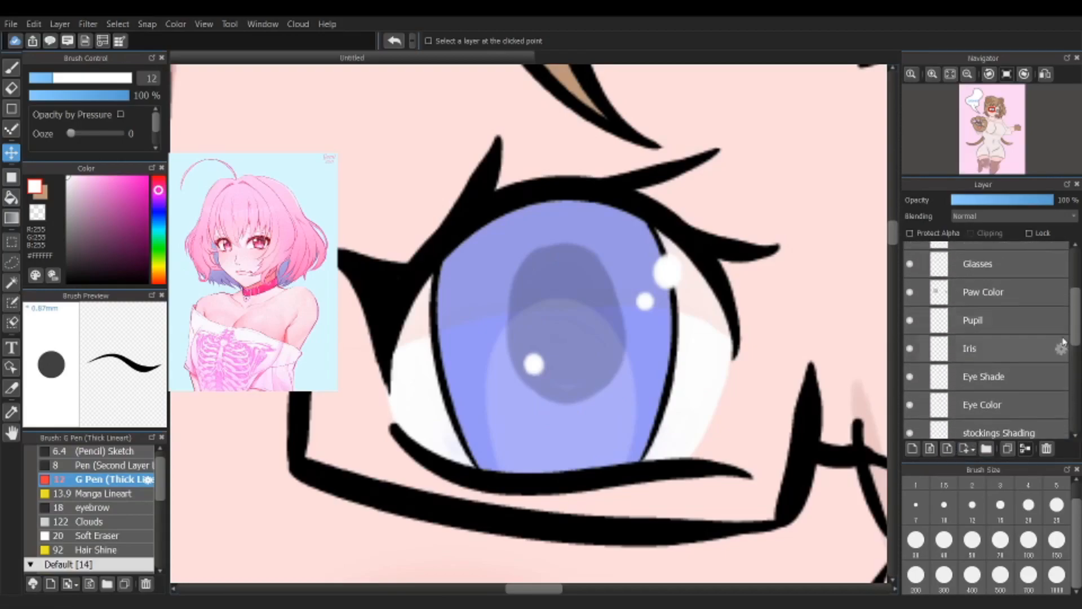
{"action": "left_click", "coordinate": [909, 320]}
{"action": "left_click", "coordinate": [910, 349]}
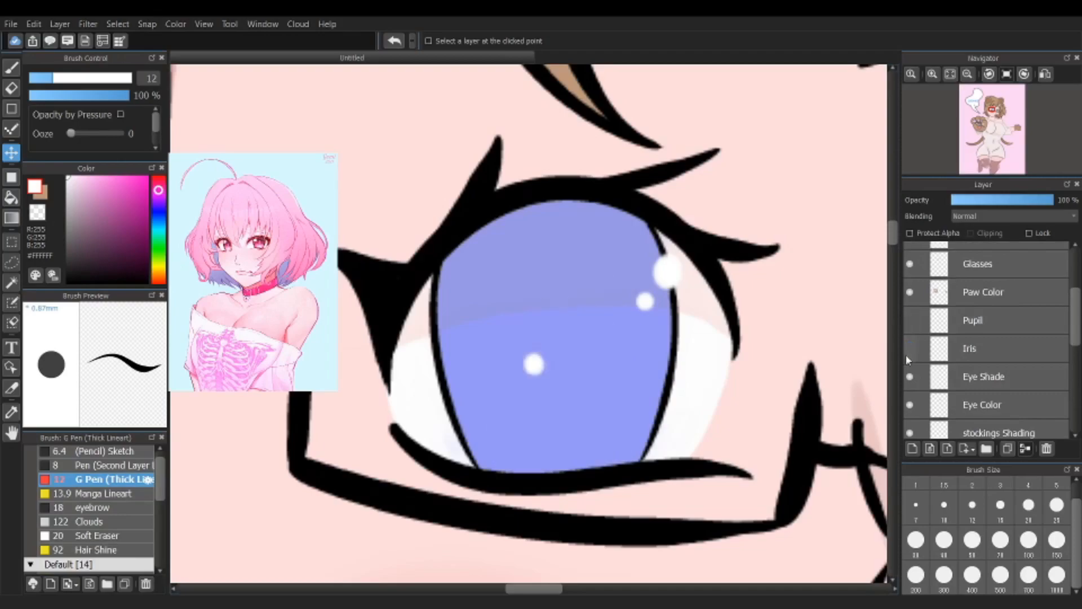
{"action": "left_click", "coordinate": [910, 377]}
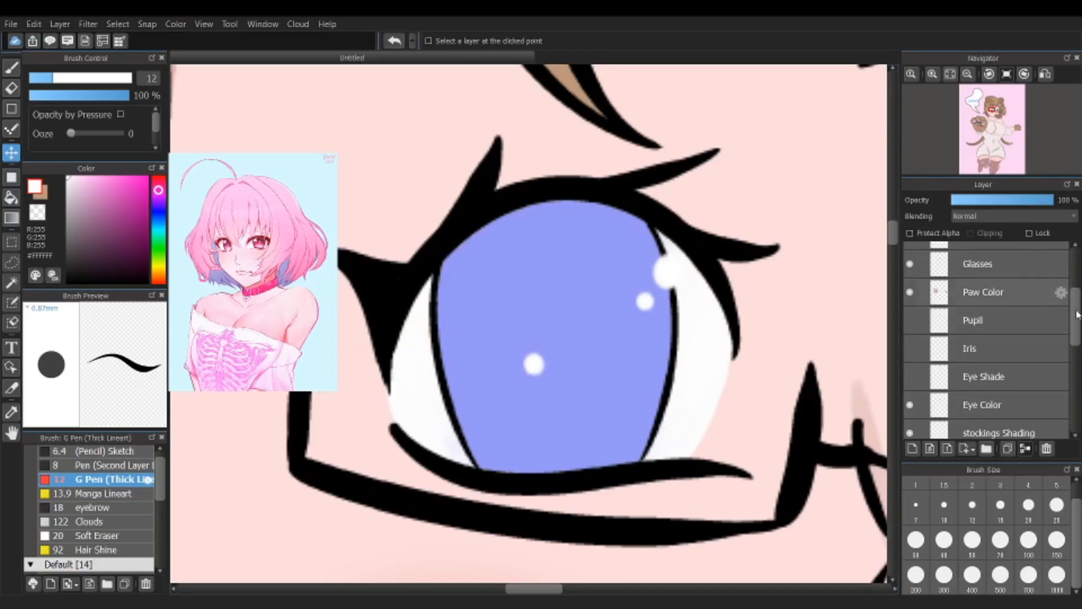
{"action": "scroll", "coordinate": [915, 316], "scroll_direction": "up", "scroll_amount": 4}
{"action": "left_click", "coordinate": [910, 331]}
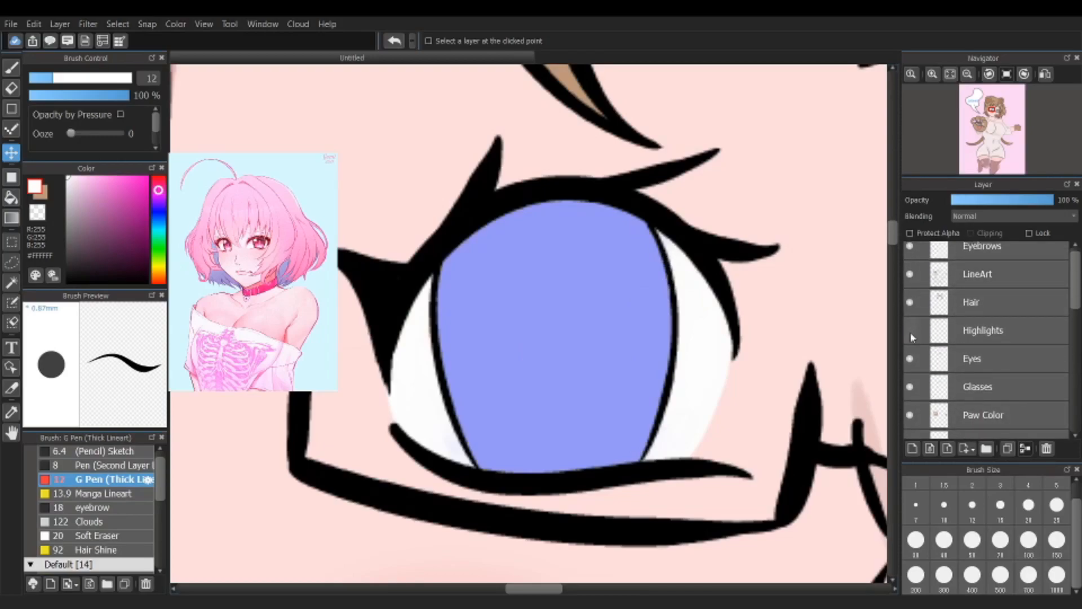
Step: Make the Eye Shade layer visible again above the Eye Color layer
{"action": "left_click_drag", "start_coordinate": [1079, 306], "coordinate": [1066, 369]}
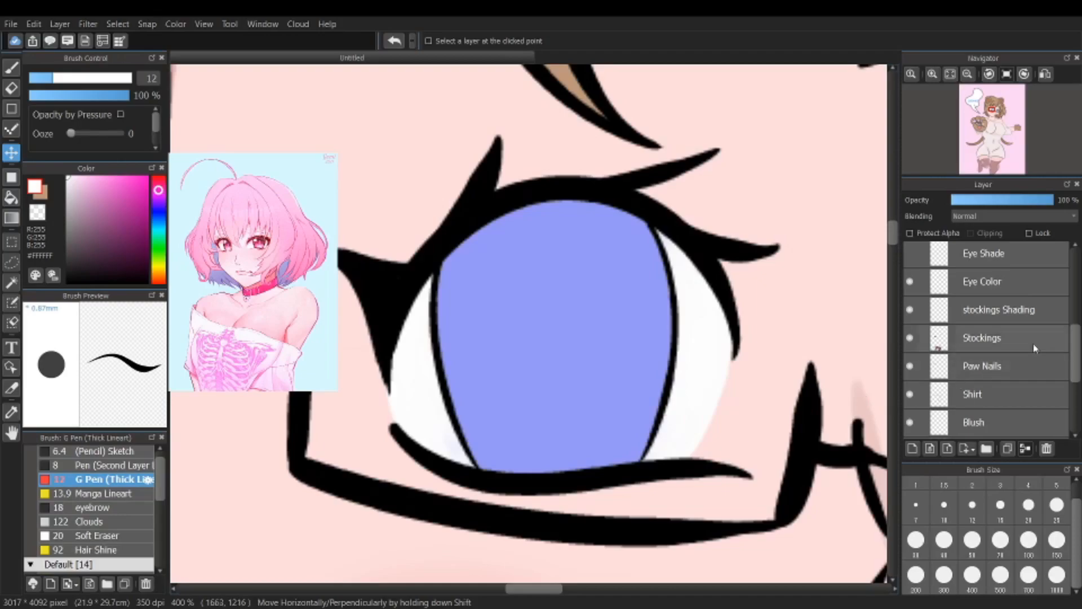
{"action": "left_click_drag", "start_coordinate": [1074, 345], "coordinate": [1075, 324]}
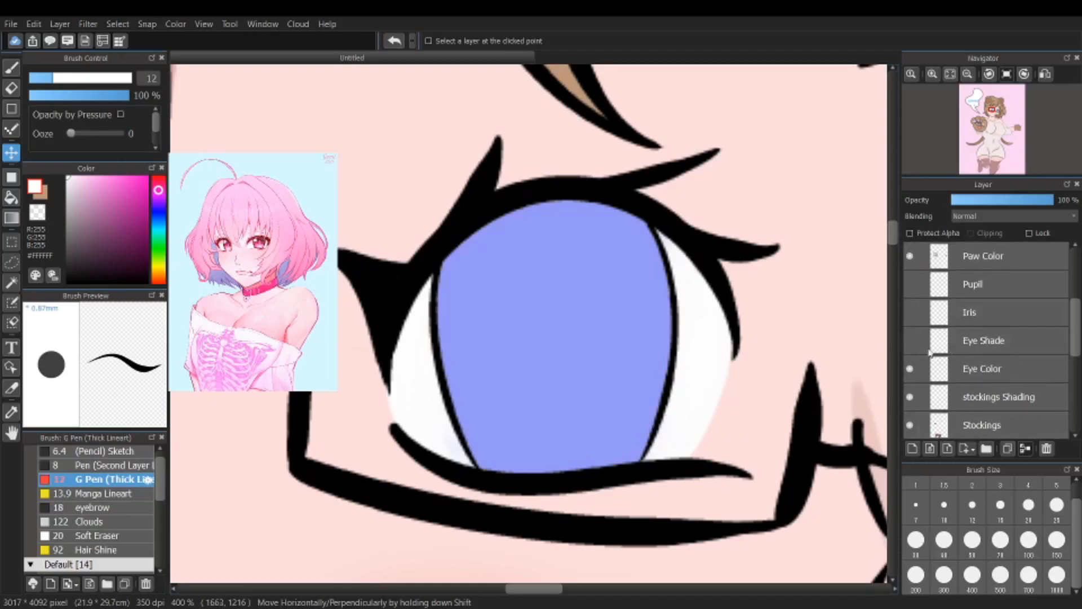
{"action": "left_click", "coordinate": [909, 344]}
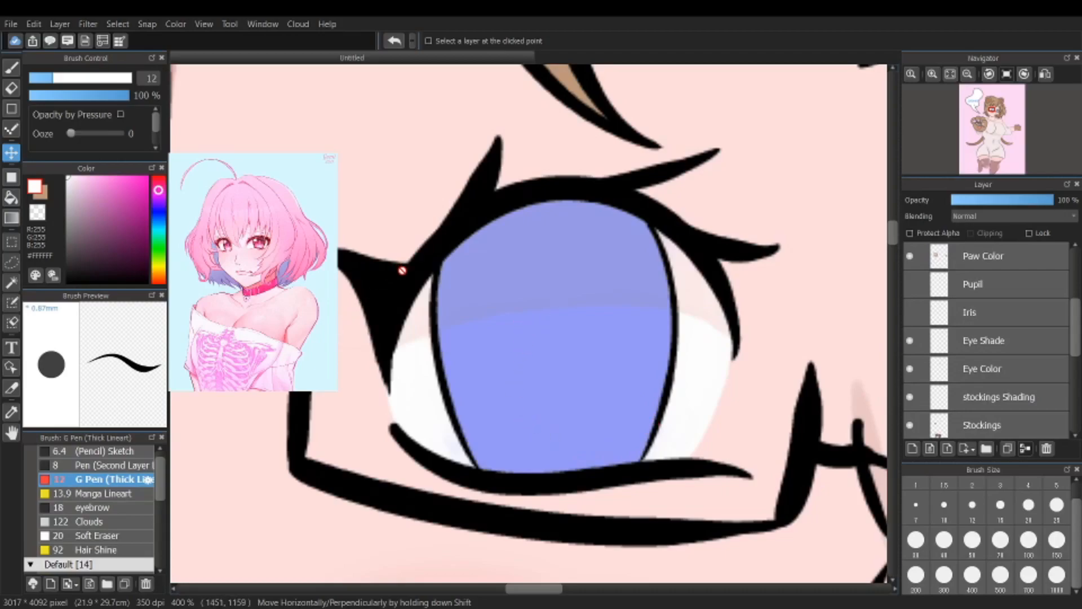
Step: Preview the Eye Shade layer at 100% opacity with Normal blending, and restore it to Darken at 36% opacity
{"action": "left_click", "coordinate": [1007, 344]}
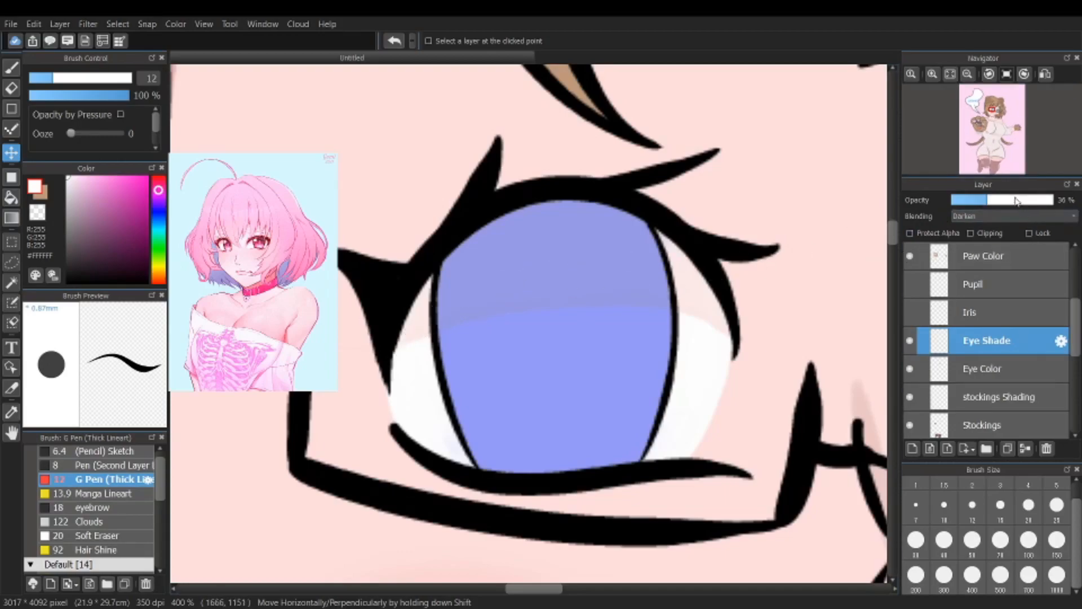
{"action": "left_click_drag", "start_coordinate": [1007, 202], "coordinate": [1056, 205]}
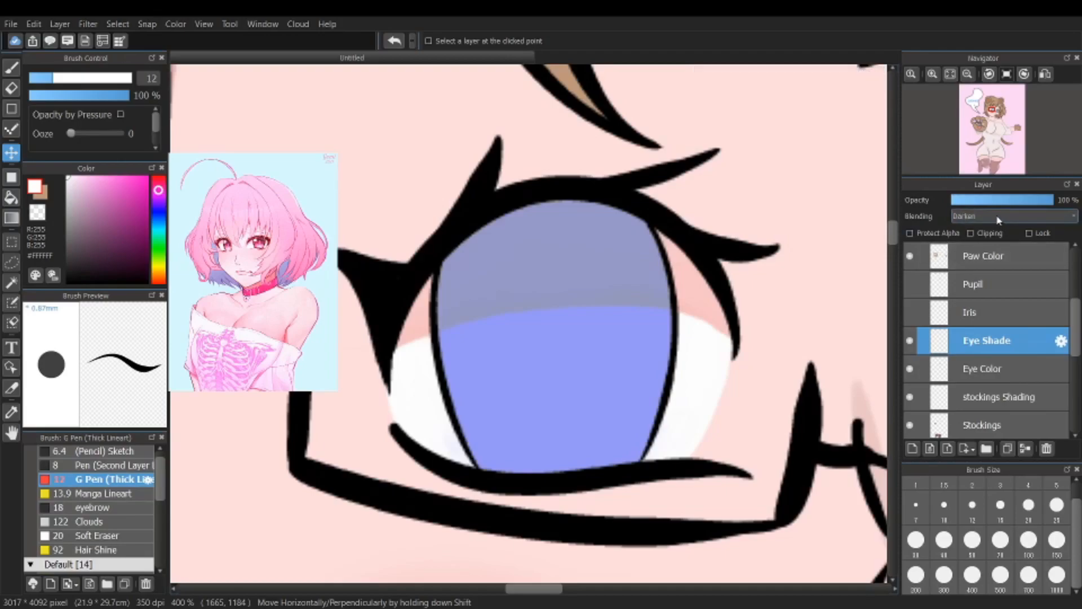
{"action": "left_click", "coordinate": [977, 233]}
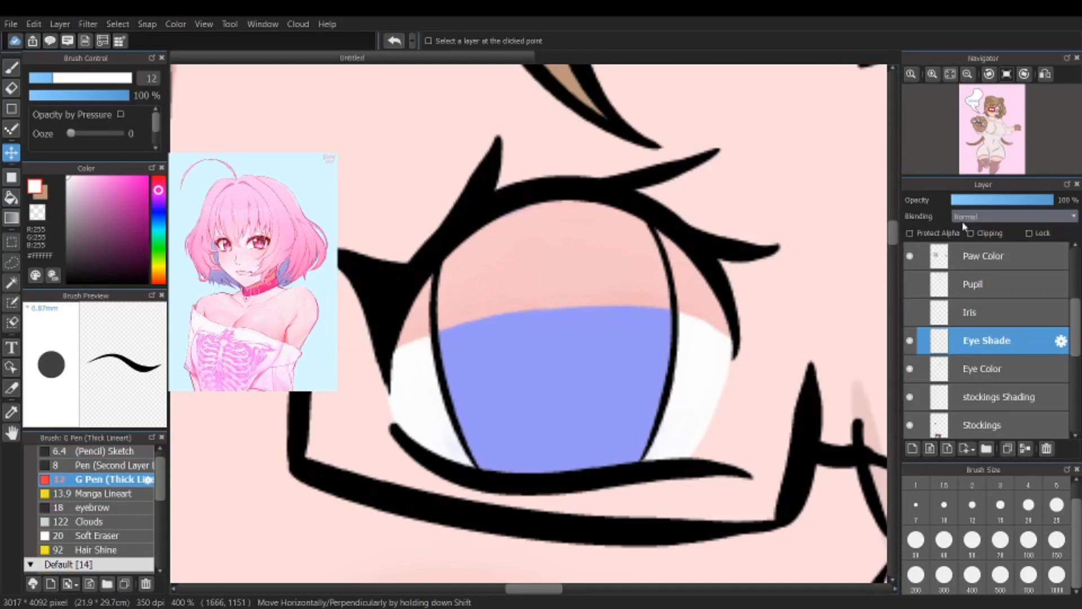
{"action": "left_click", "coordinate": [976, 295]}
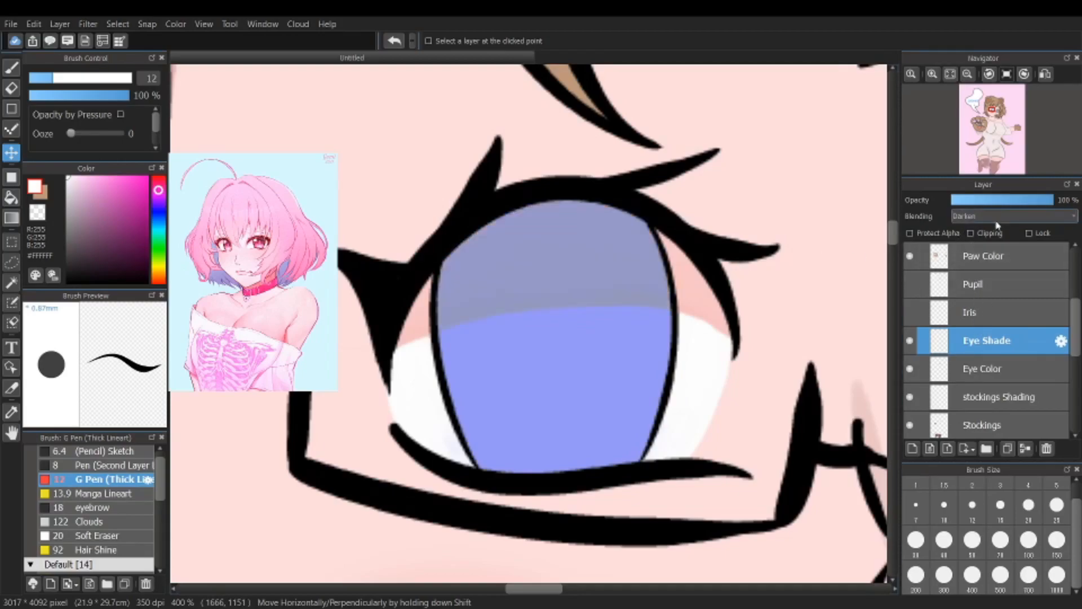
{"action": "mouse_move", "coordinate": [994, 201]}
{"action": "left_mouse_down"}
{"action": "mouse_move", "coordinate": [975, 204]}
{"action": "mouse_move", "coordinate": [991, 208]}
{"action": "left_mouse_up"}
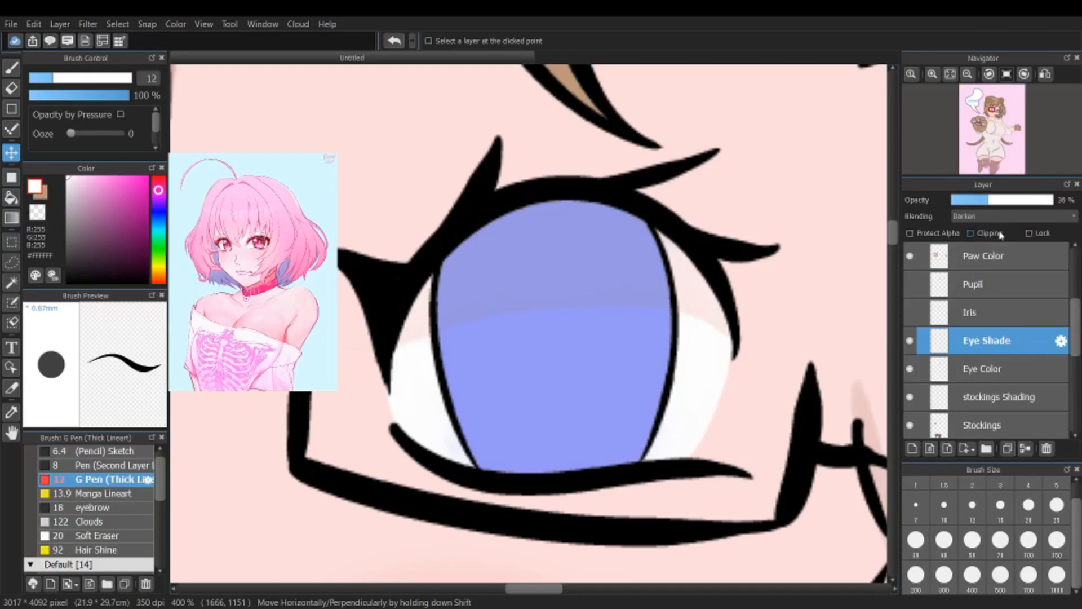
Step: Make the Iris layer visible and set it to 100% opacity with Normal blending
{"action": "left_click", "coordinate": [989, 314]}
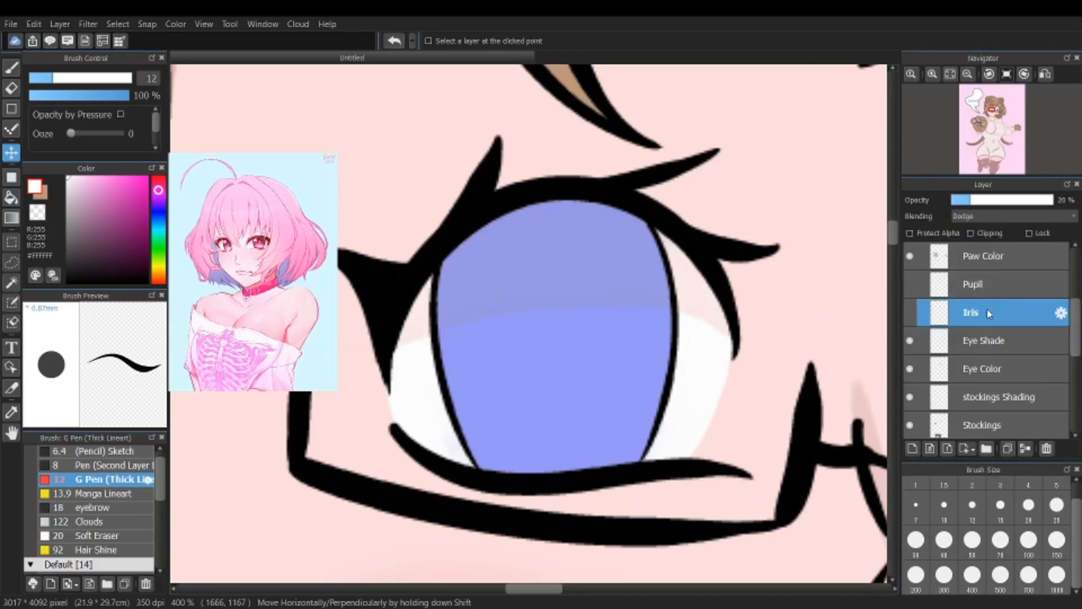
{"action": "left_click", "coordinate": [910, 313]}
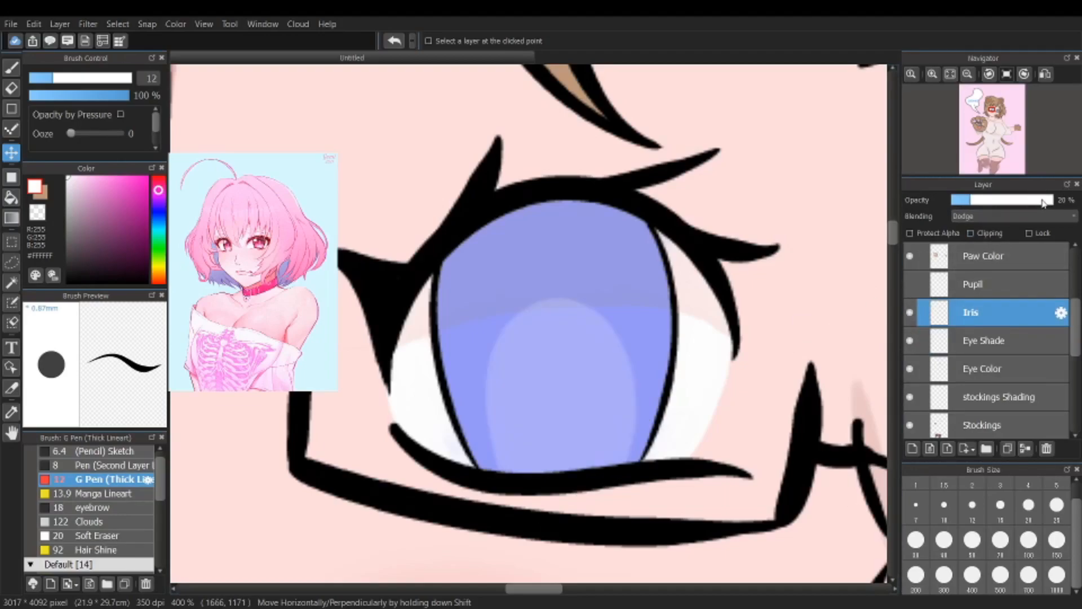
{"action": "left_click_drag", "start_coordinate": [1042, 203], "coordinate": [1056, 203]}
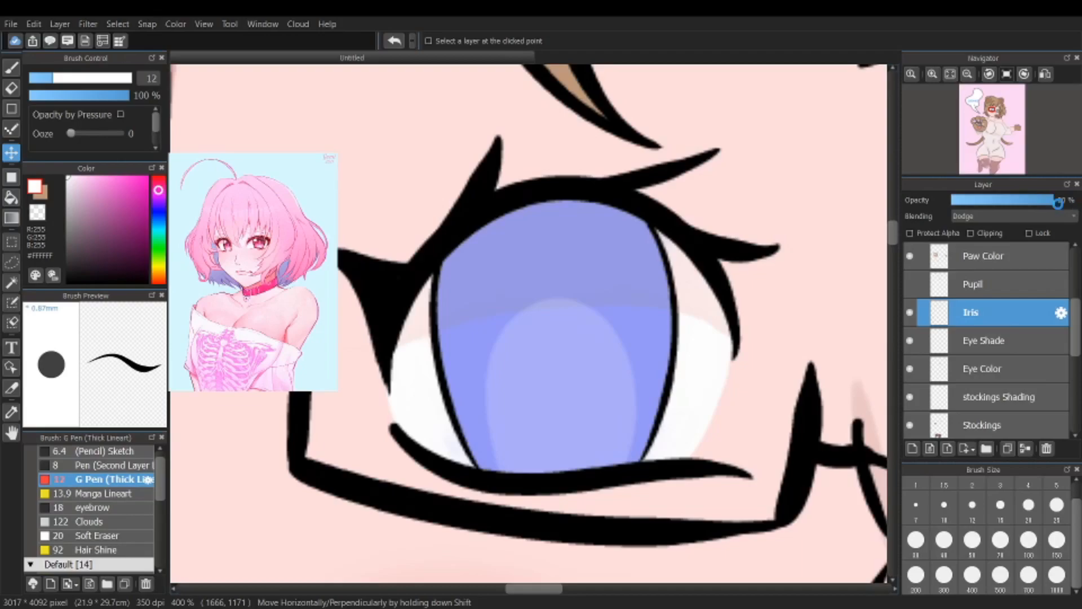
{"action": "left_click", "coordinate": [970, 231]}
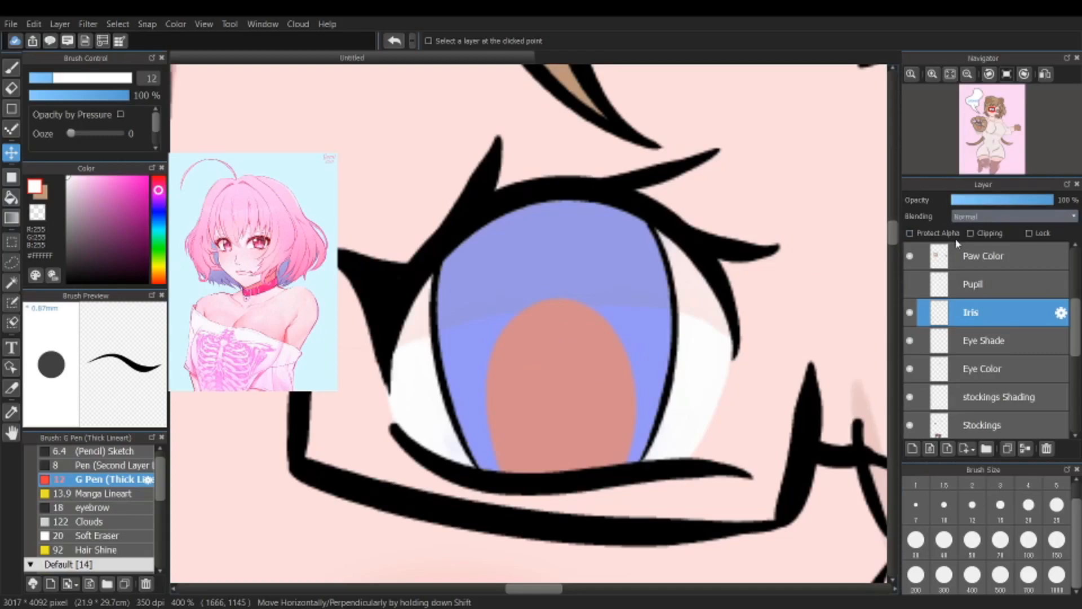
Step: Set the Iris layer's blending to Dodge and its opacity to 47%
{"action": "left_click", "coordinate": [960, 313]}
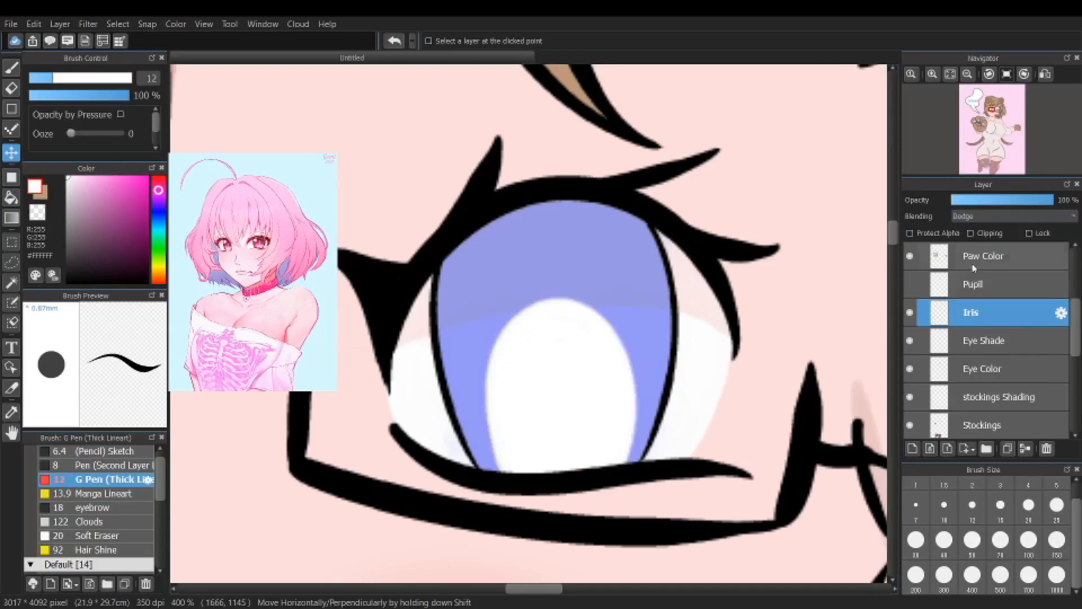
{"action": "left_click", "coordinate": [1001, 200]}
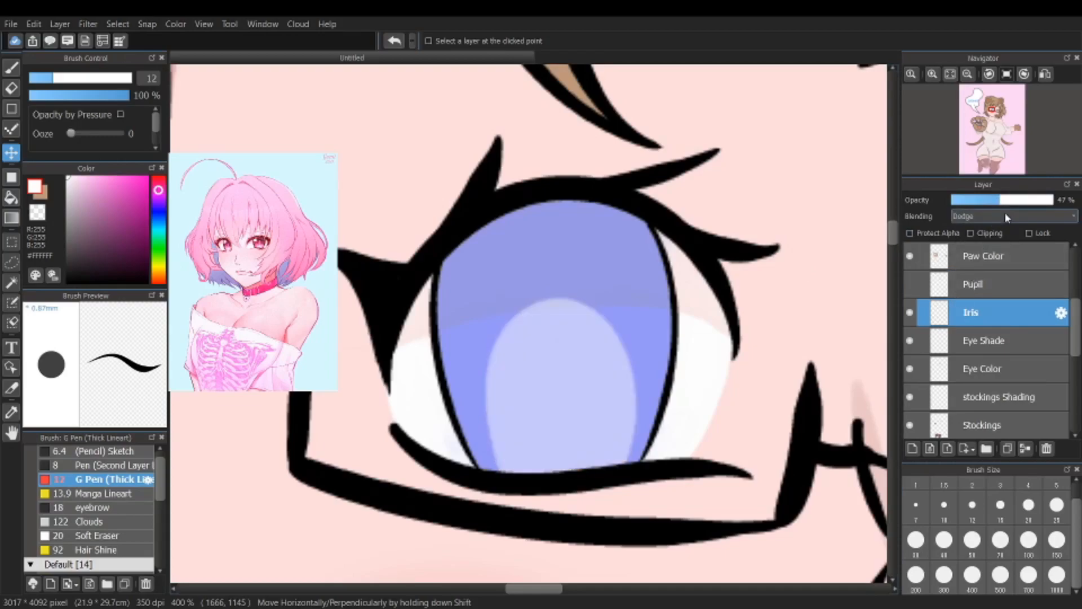
Step: Undo the last opacity change on the Iris layer
{"action": "left_click", "coordinate": [399, 42]}
{"action": "left_click", "coordinate": [396, 41]}
{"action": "left_click", "coordinate": [411, 41]}
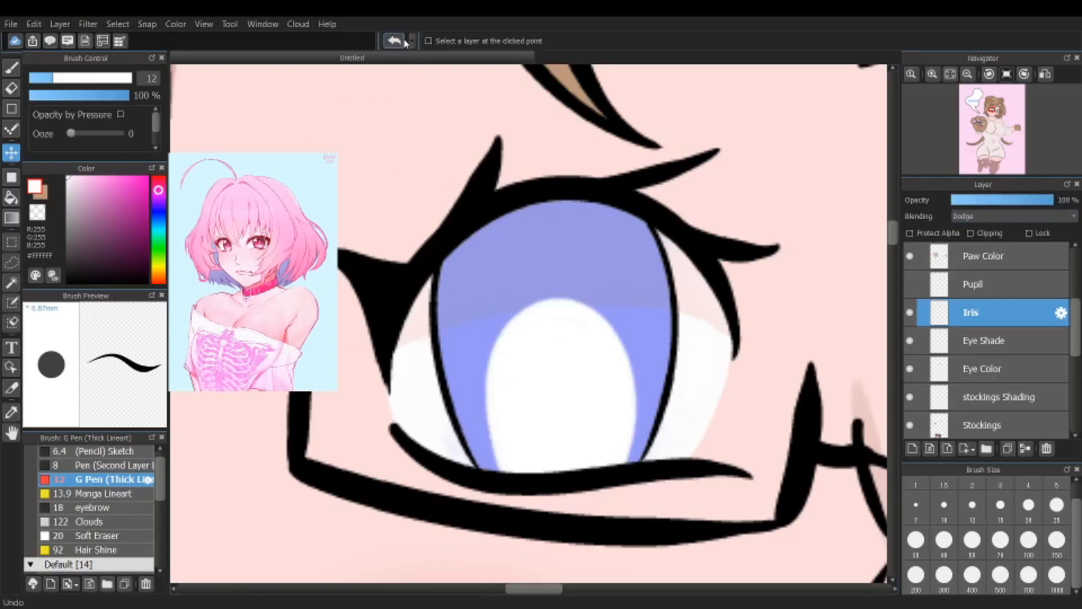
Step: Undo another opacity change on the Iris layer, and make the Pupil and Highlights layers visible
{"action": "left_click", "coordinate": [394, 42]}
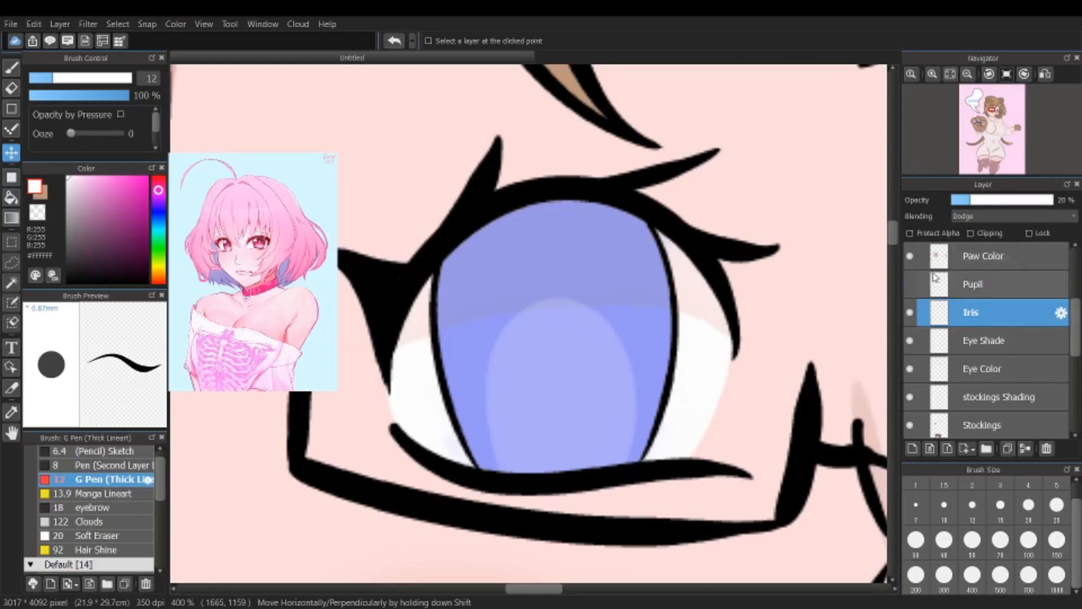
{"action": "left_click", "coordinate": [910, 284]}
{"action": "scroll", "coordinate": [959, 307], "scroll_direction": "up", "scroll_amount": 5}
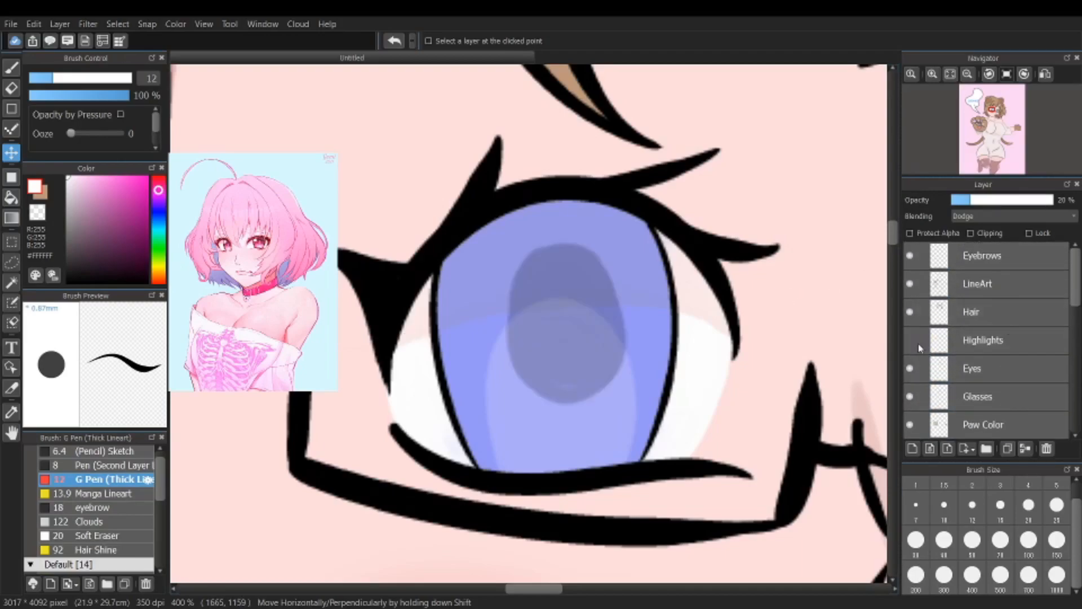
{"action": "left_click", "coordinate": [909, 339]}
{"action": "left_click", "coordinate": [910, 340]}
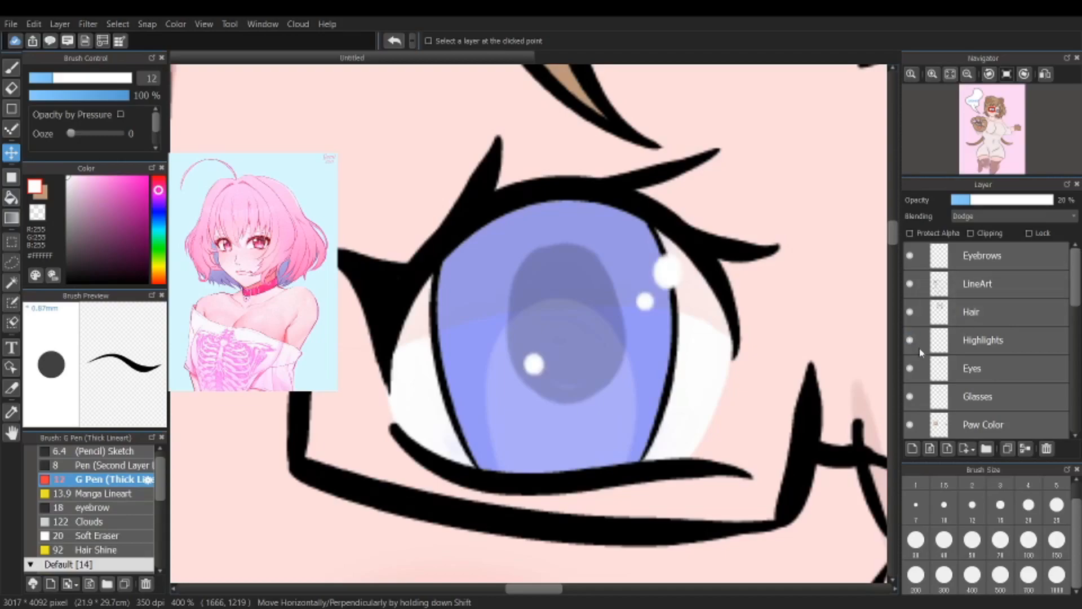
Step: Select the Skin Shade layer and bring the character's upper body and speech bubble into view
{"action": "scroll", "coordinate": [1065, 284], "scroll_direction": "down", "scroll_amount": 8}
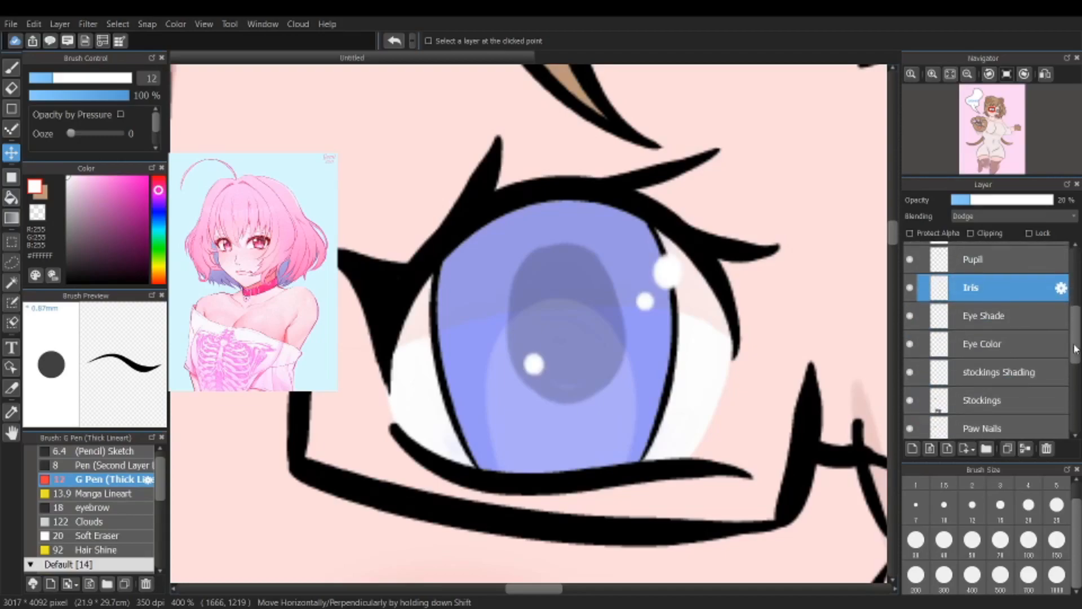
{"action": "left_click", "coordinate": [1060, 284]}
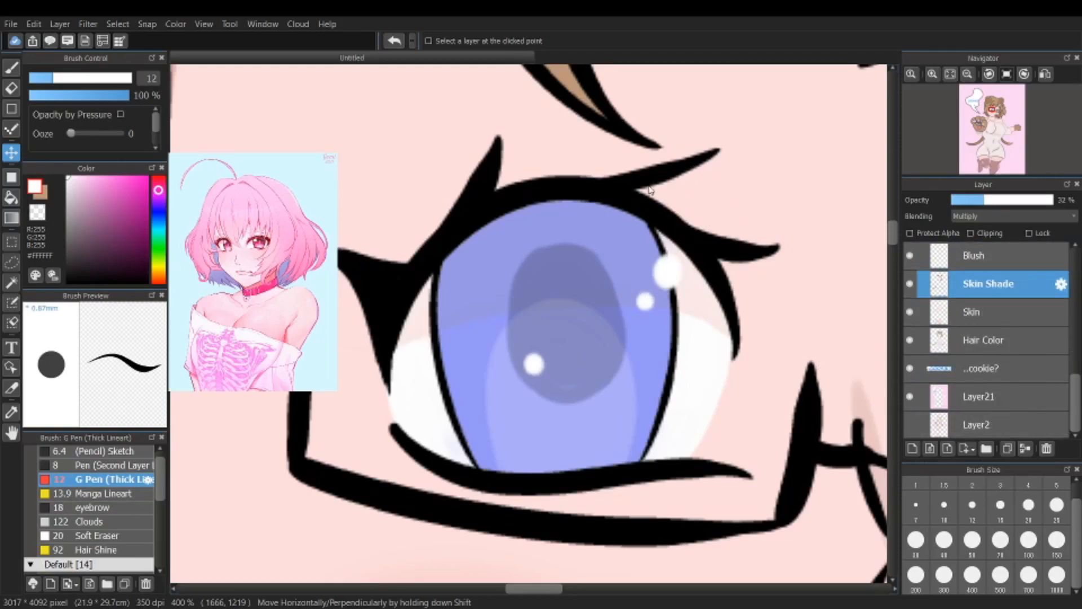
{"action": "scroll", "coordinate": [959, 361], "scroll_direction": "up", "scroll_amount": 3}
{"action": "scroll", "coordinate": [958, 367], "scroll_direction": "down", "scroll_amount": 3}
{"action": "scroll", "coordinate": [576, 375], "scroll_direction": "down", "scroll_amount": 6}
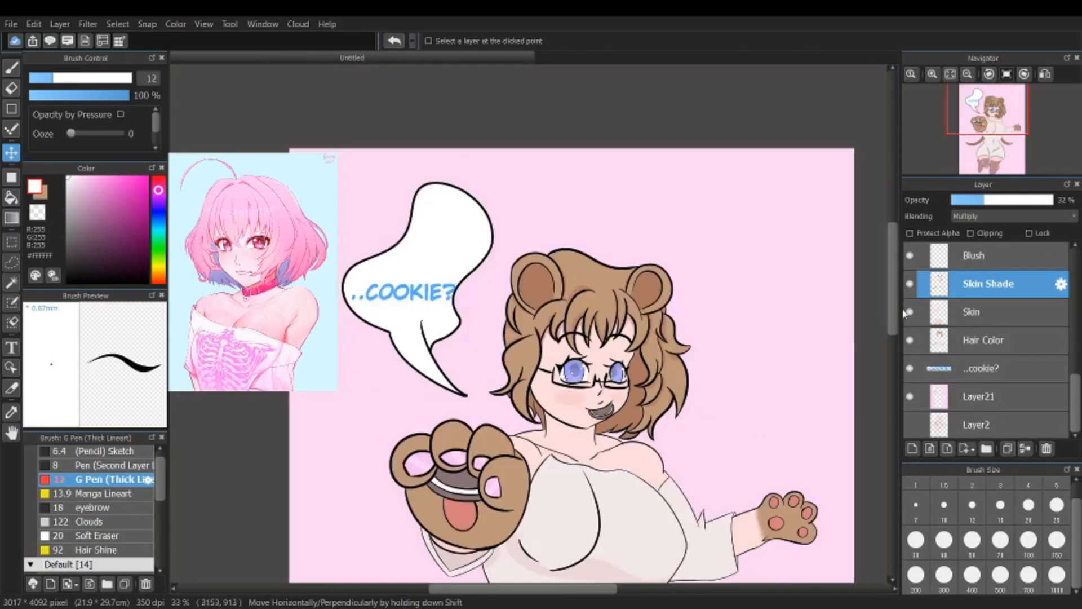
Step: Hide the Layer21 background, ..cookie? text, Hair Color, Skin, Skin Shade and Blush layers
{"action": "left_click", "coordinate": [910, 397]}
{"action": "left_click", "coordinate": [910, 368]}
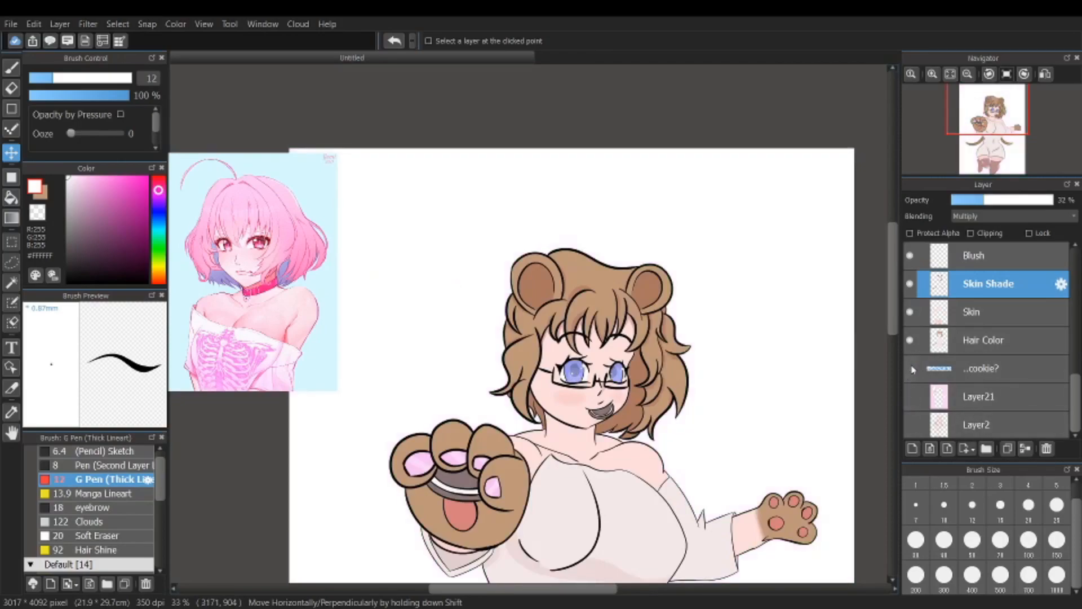
{"action": "left_click", "coordinate": [910, 340]}
{"action": "left_click", "coordinate": [910, 311]}
{"action": "left_click", "coordinate": [910, 284]}
{"action": "left_click", "coordinate": [910, 255]}
Step: Hide the Shirt, Paw Nails, Stockings, stockings Shading, Eye Color, Eye Shade and Iris layers
{"action": "scroll", "coordinate": [1018, 362], "scroll_direction": "up", "scroll_amount": 7}
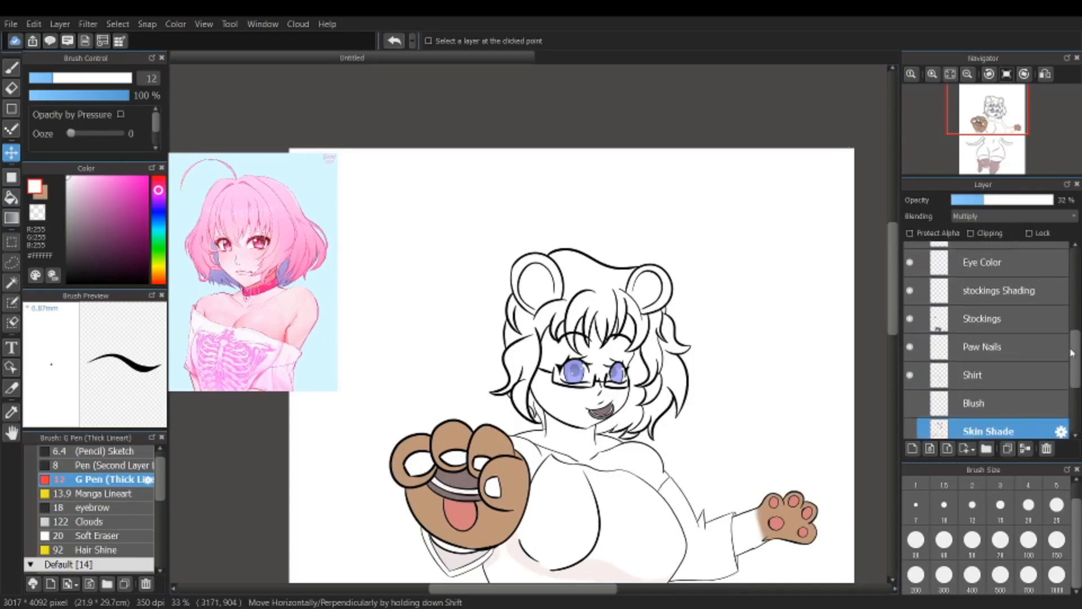
{"action": "left_click", "coordinate": [910, 419]}
{"action": "left_click", "coordinate": [910, 391]}
{"action": "left_click", "coordinate": [910, 362]}
{"action": "left_click", "coordinate": [910, 334]}
{"action": "left_click", "coordinate": [910, 306]}
{"action": "left_click", "coordinate": [910, 278]}
{"action": "left_click", "coordinate": [910, 250]}
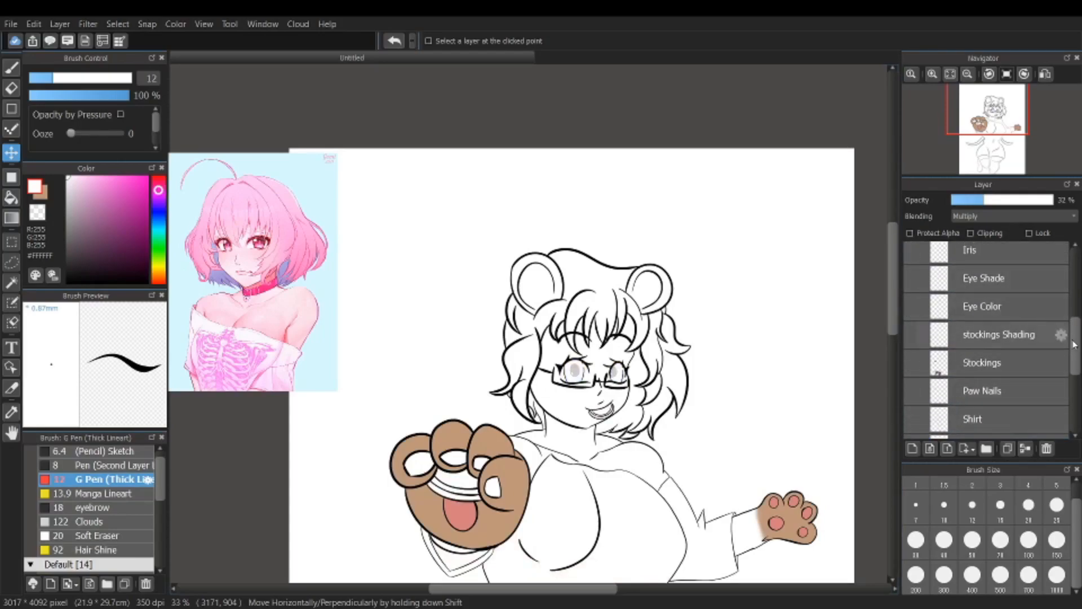
Step: Hide the Pupil, Paw Color, Glasses, Eyes, Highlights and Hair layers
{"action": "left_click_drag", "start_coordinate": [1077, 337], "coordinate": [1078, 312]}
{"action": "scroll", "coordinate": [934, 373], "scroll_direction": "up", "scroll_amount": 4}
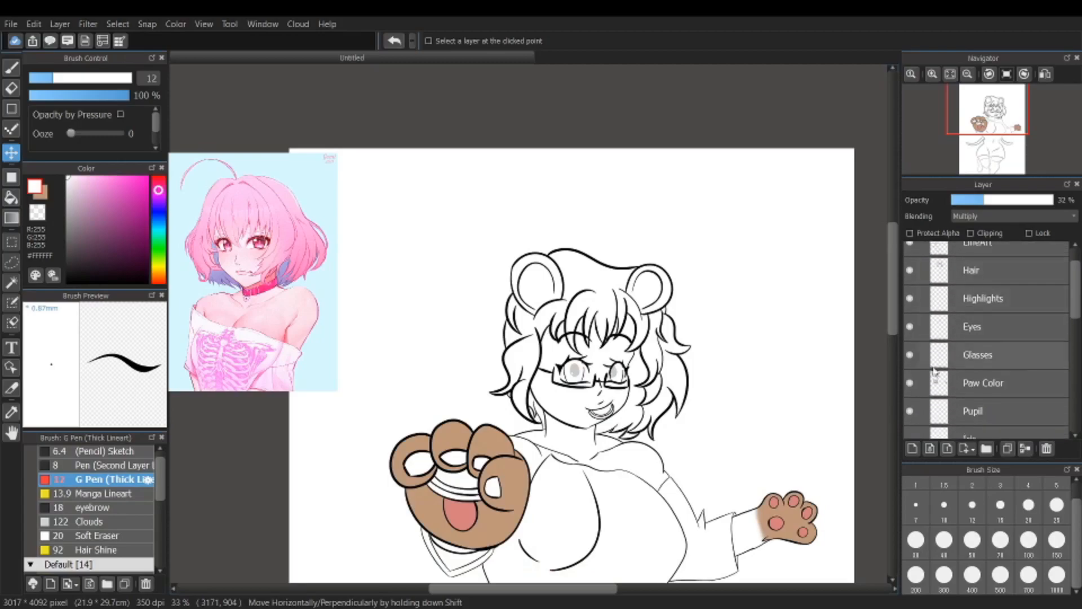
{"action": "left_click", "coordinate": [910, 411]}
{"action": "left_click", "coordinate": [910, 383]}
{"action": "left_click", "coordinate": [910, 355]}
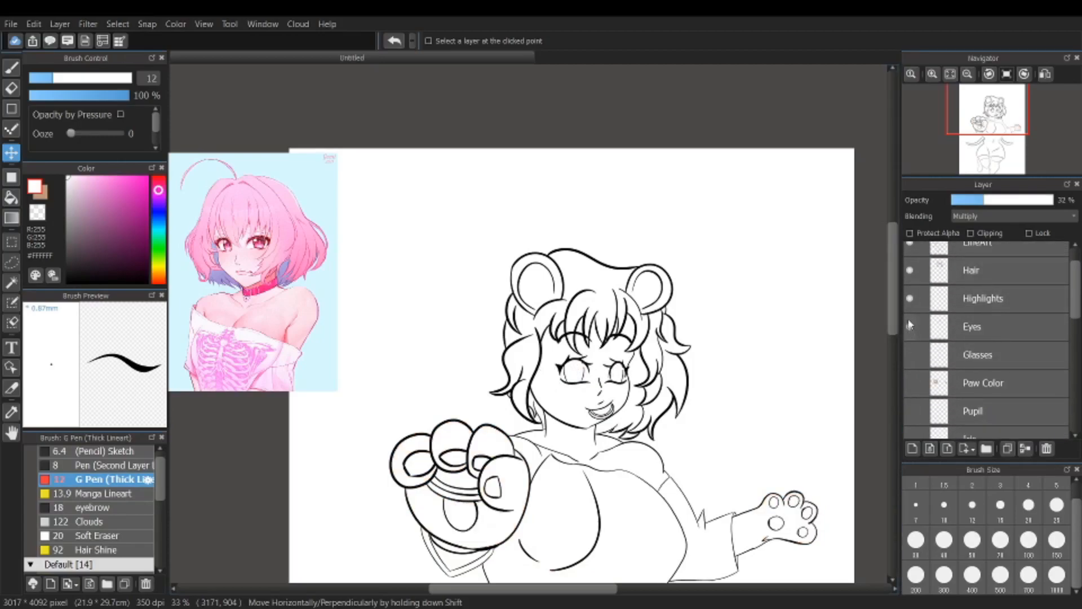
{"action": "left_click", "coordinate": [909, 326]}
{"action": "left_click", "coordinate": [910, 298]}
{"action": "left_click", "coordinate": [912, 270]}
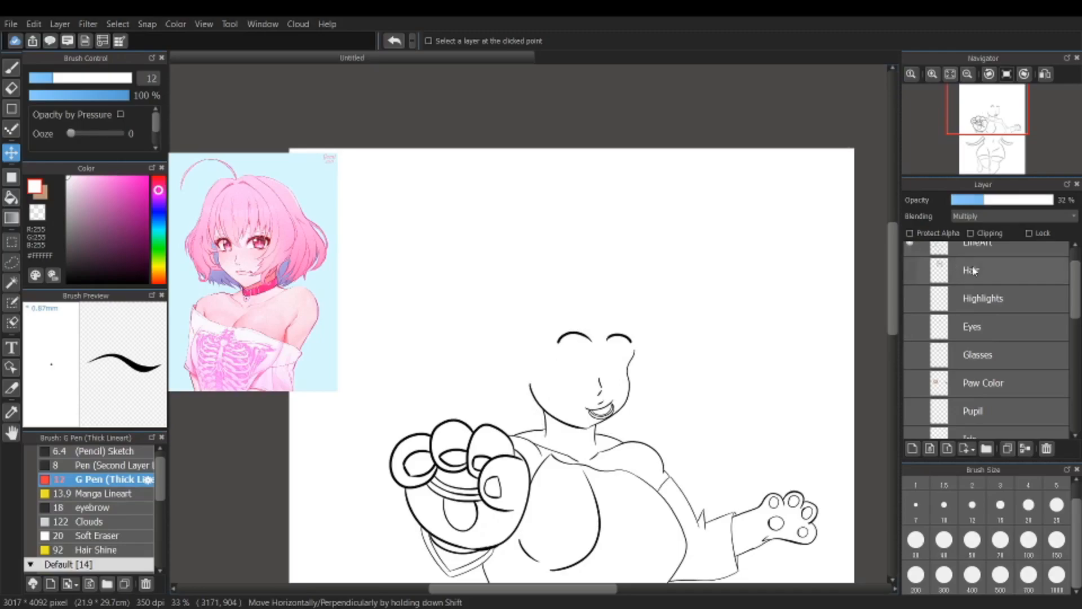
Step: Make the Hair and Eyes line art and the Layer2 rough sketch visible
{"action": "scroll", "coordinate": [975, 274], "scroll_direction": "up", "scroll_amount": 1}
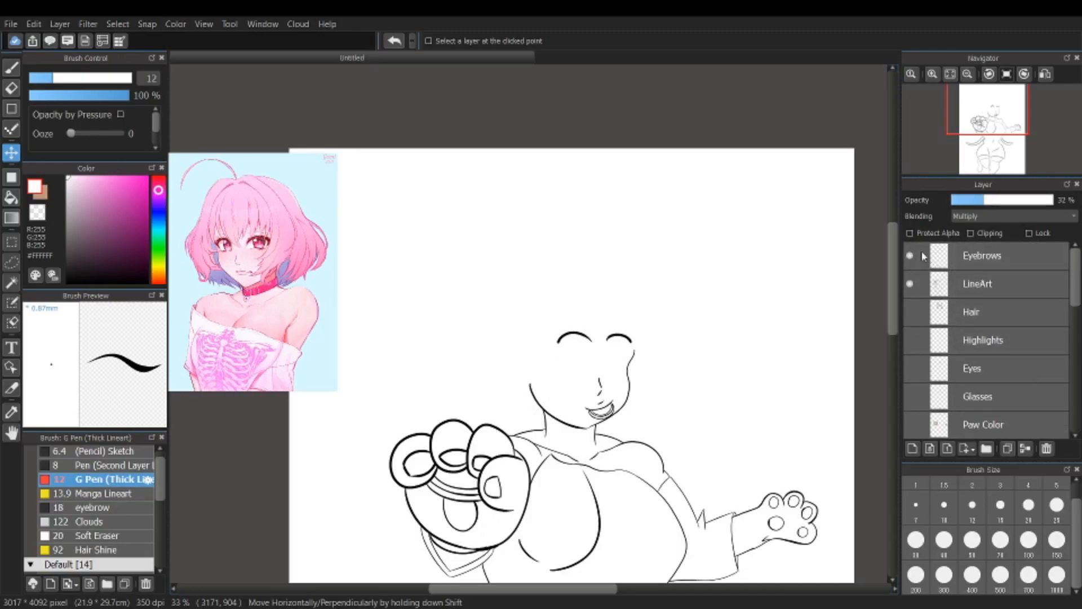
{"action": "left_click", "coordinate": [910, 313]}
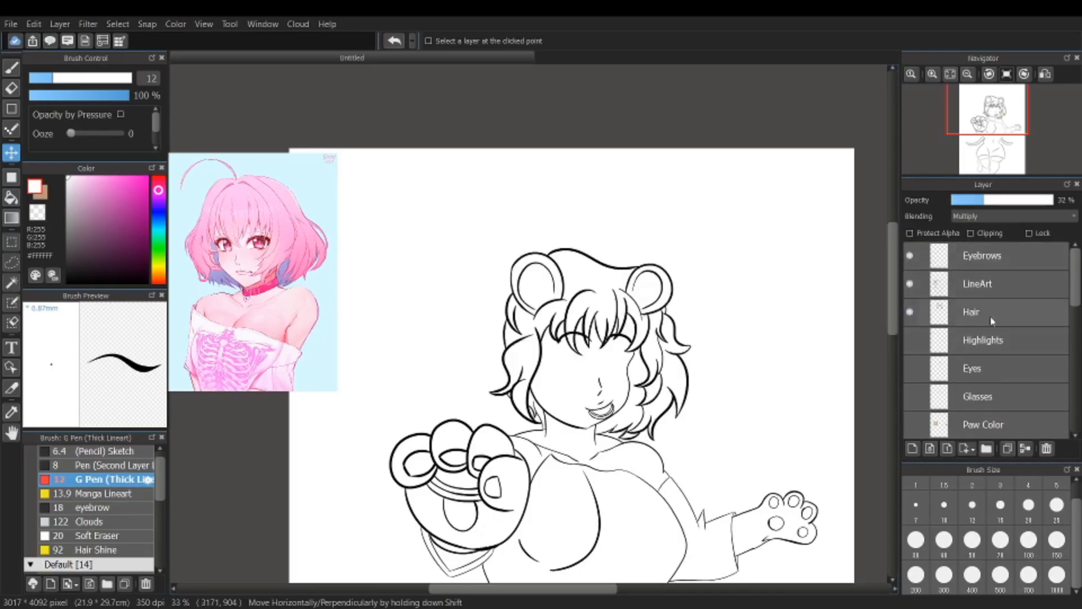
{"action": "left_click", "coordinate": [910, 369]}
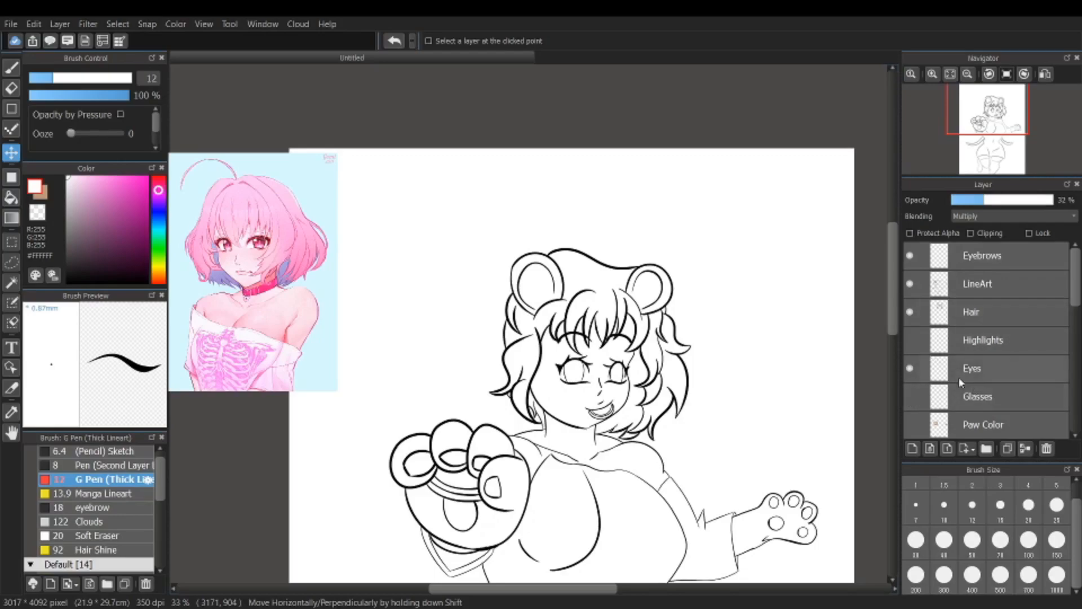
{"action": "left_click_drag", "start_coordinate": [1071, 306], "coordinate": [1064, 449]}
{"action": "scroll", "coordinate": [1068, 423], "scroll_direction": "up", "scroll_amount": 3}
{"action": "scroll", "coordinate": [1043, 395], "scroll_direction": "down", "scroll_amount": 3}
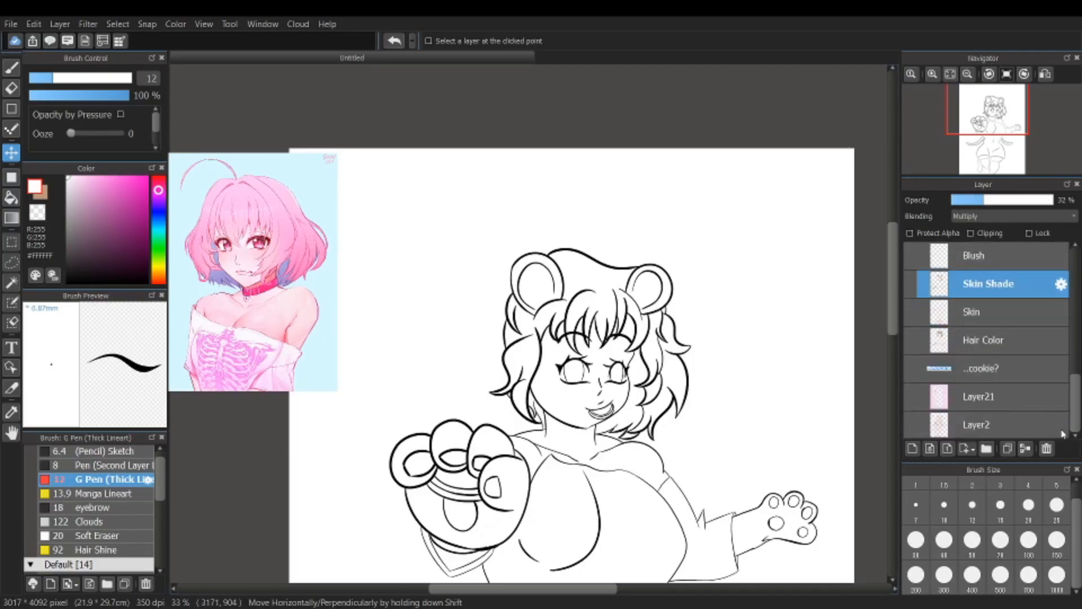
{"action": "left_click", "coordinate": [910, 425]}
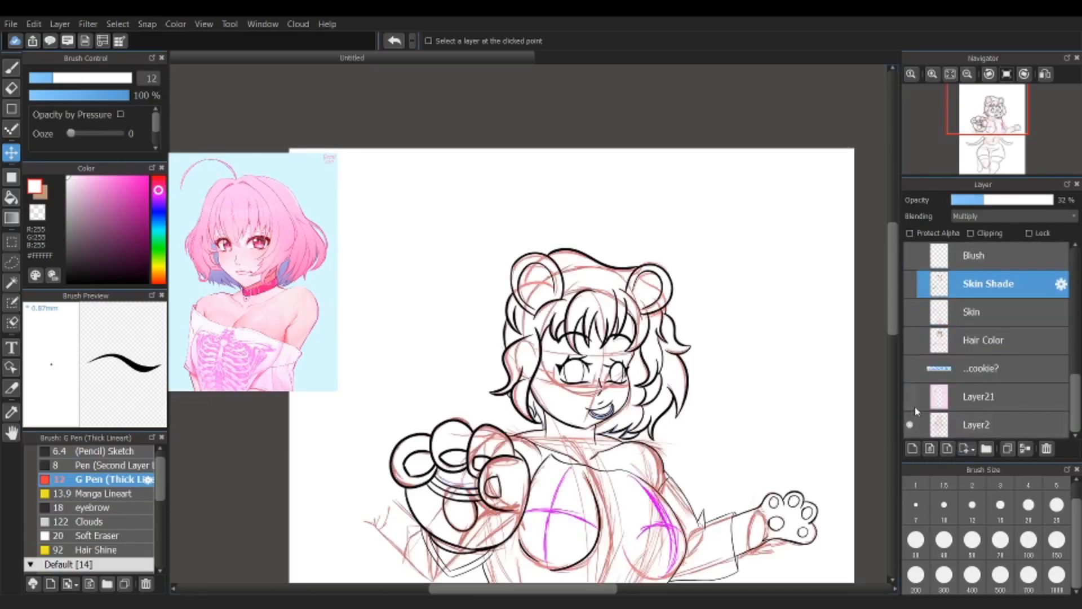
Step: Examine how the line art follows the rough sketch across the torso, hips and raised paw
{"action": "scroll", "coordinate": [1008, 375], "scroll_direction": "up", "scroll_amount": 1}
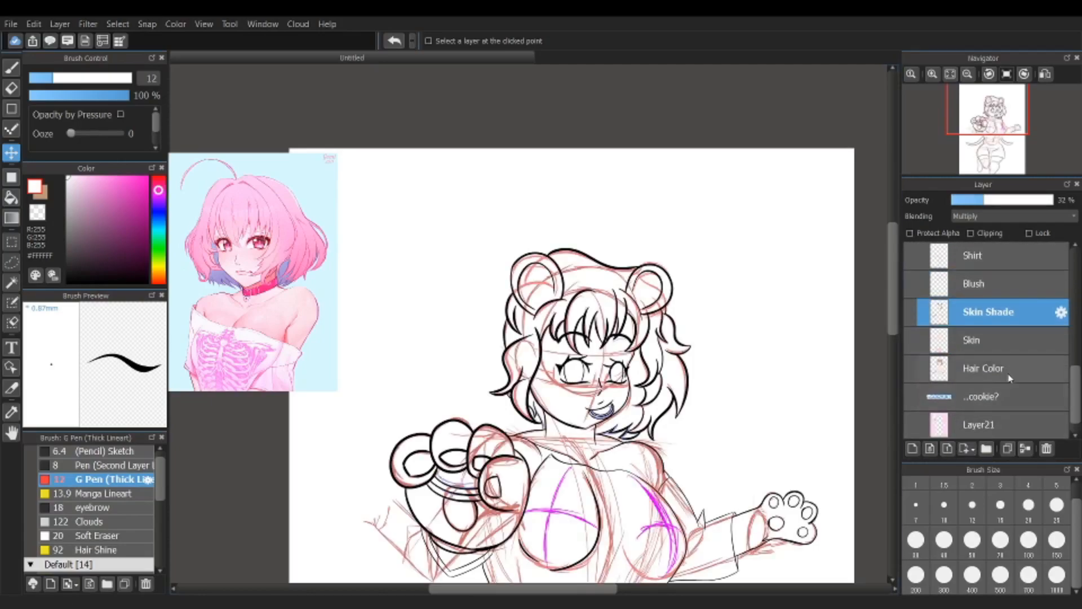
{"action": "scroll", "coordinate": [1078, 389], "scroll_direction": "down", "scroll_amount": 1}
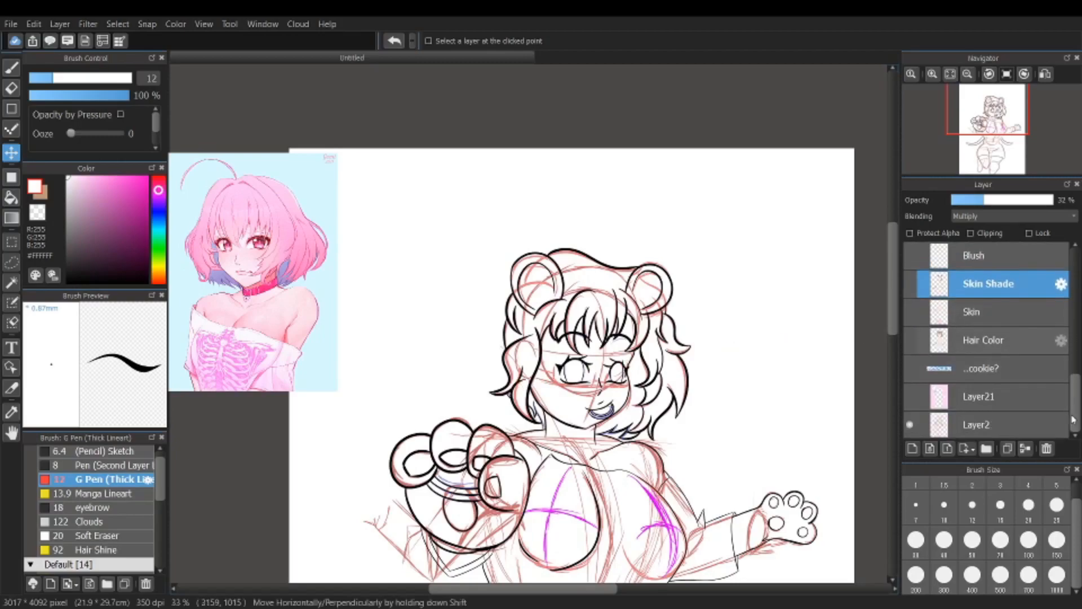
{"action": "left_click_drag", "start_coordinate": [894, 310], "coordinate": [881, 383]}
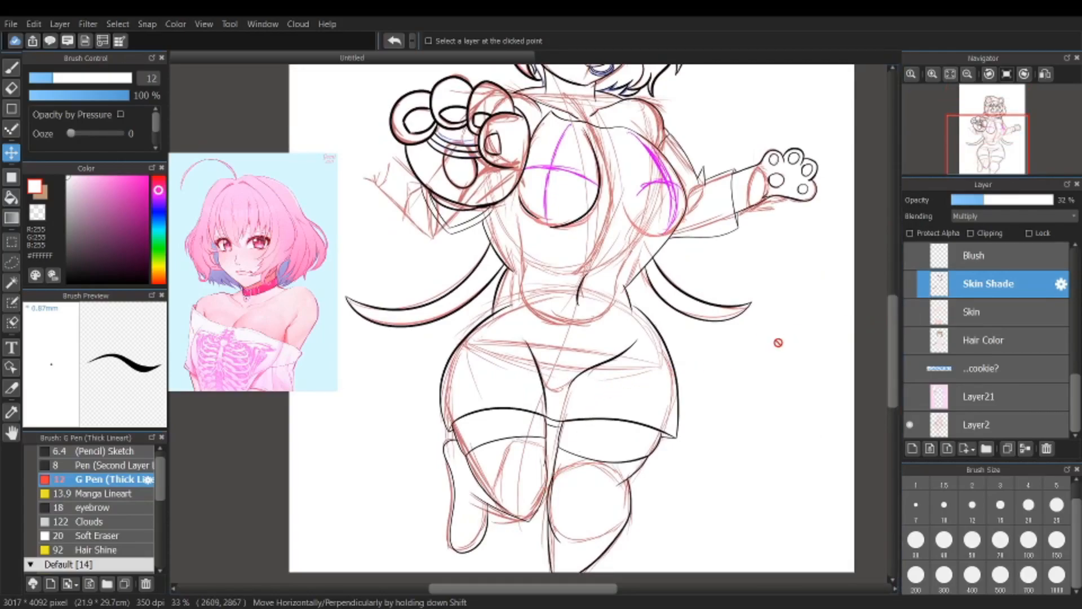
{"action": "scroll", "coordinate": [590, 291], "scroll_direction": "down", "scroll_amount": 2}
{"action": "scroll", "coordinate": [584, 176], "scroll_direction": "up", "scroll_amount": 4}
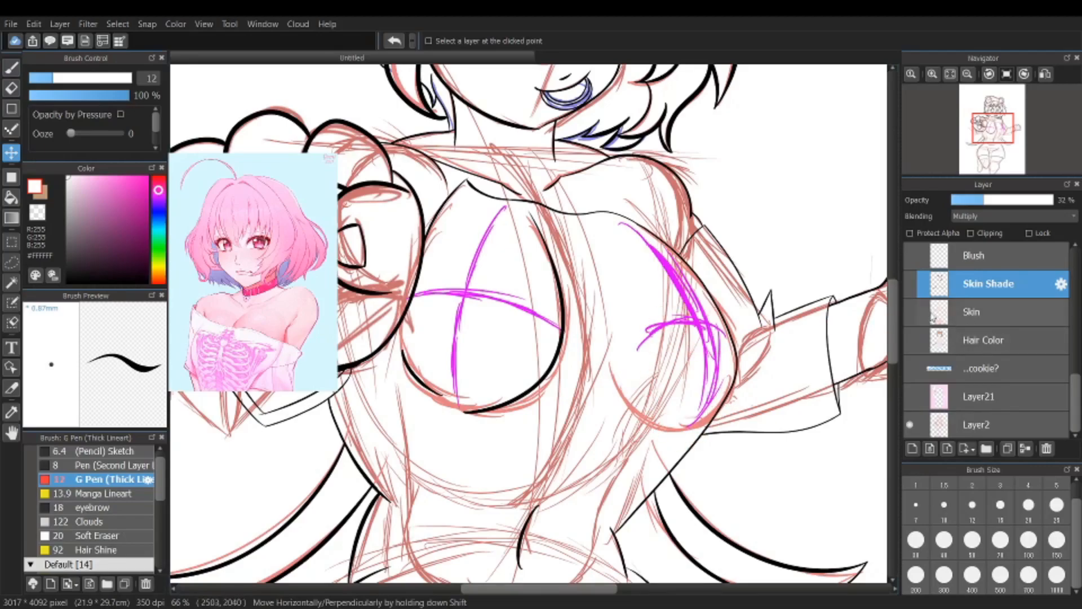
{"action": "left_click_drag", "start_coordinate": [895, 341], "coordinate": [893, 360]}
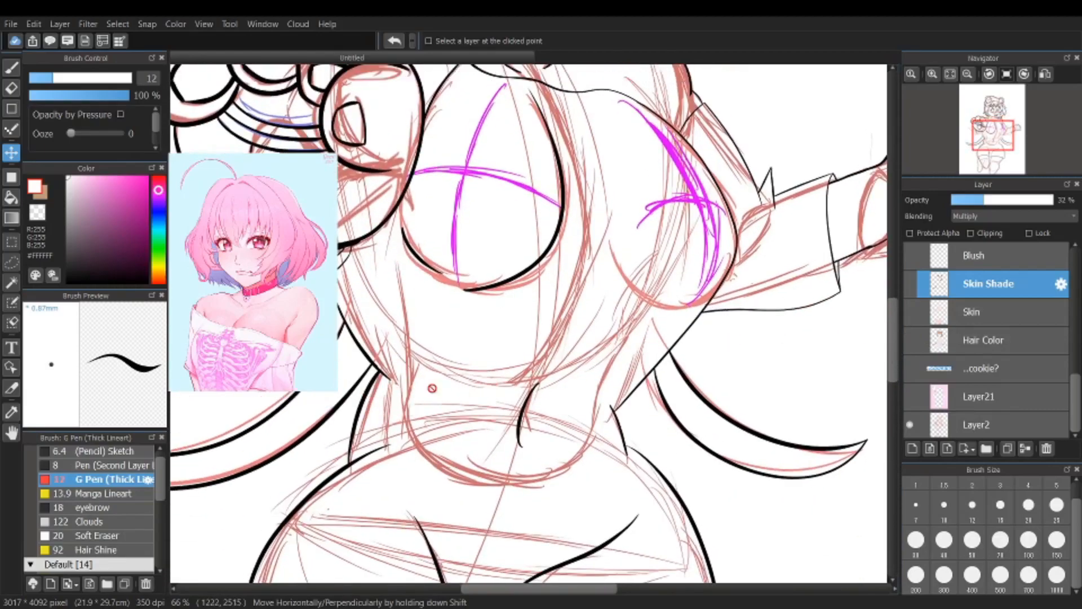
{"action": "scroll", "coordinate": [476, 414], "scroll_direction": "down", "scroll_amount": 4}
{"action": "scroll", "coordinate": [476, 415], "scroll_direction": "up", "scroll_amount": 4}
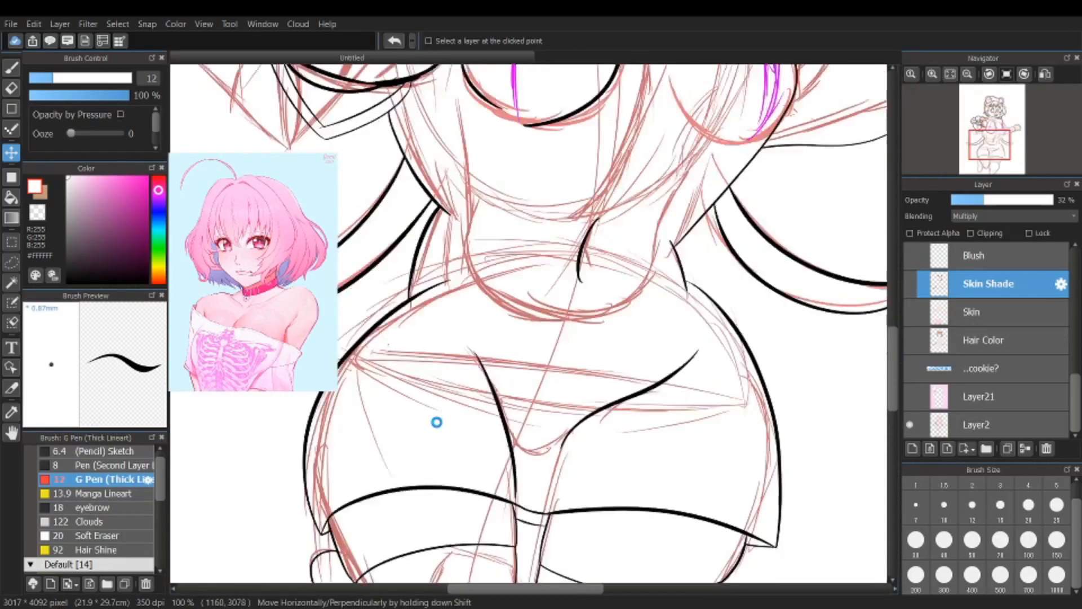
{"action": "scroll", "coordinate": [438, 423], "scroll_direction": "down", "scroll_amount": 4}
{"action": "scroll", "coordinate": [426, 318], "scroll_direction": "up", "scroll_amount": 5}
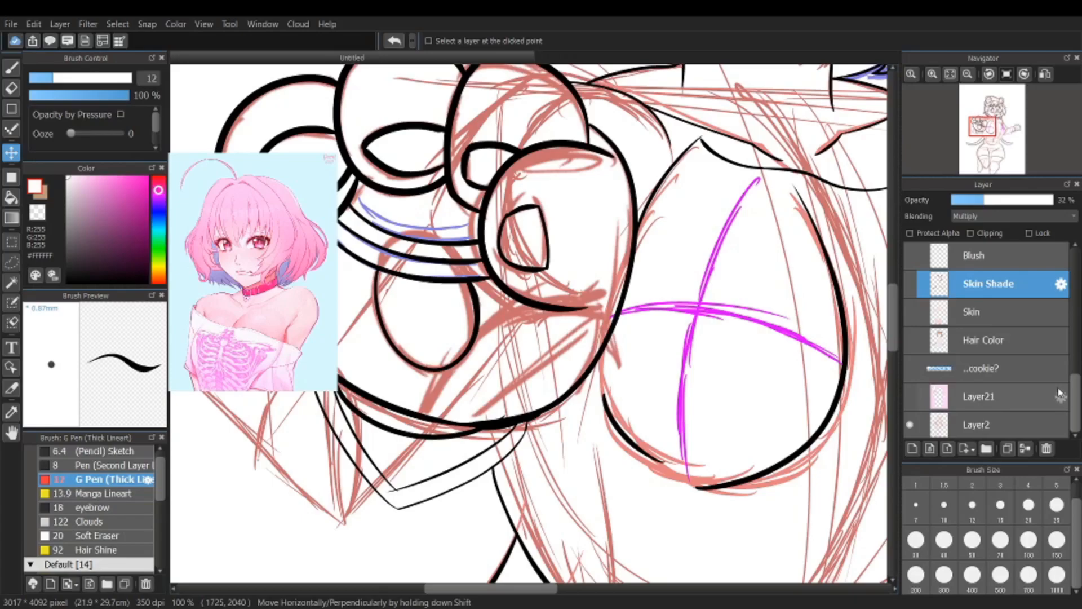
Step: Hide the Hair, Eyes, LineArt and Eyebrows layers to isolate the rough sketch
{"action": "left_click_drag", "start_coordinate": [1075, 403], "coordinate": [1081, 286]}
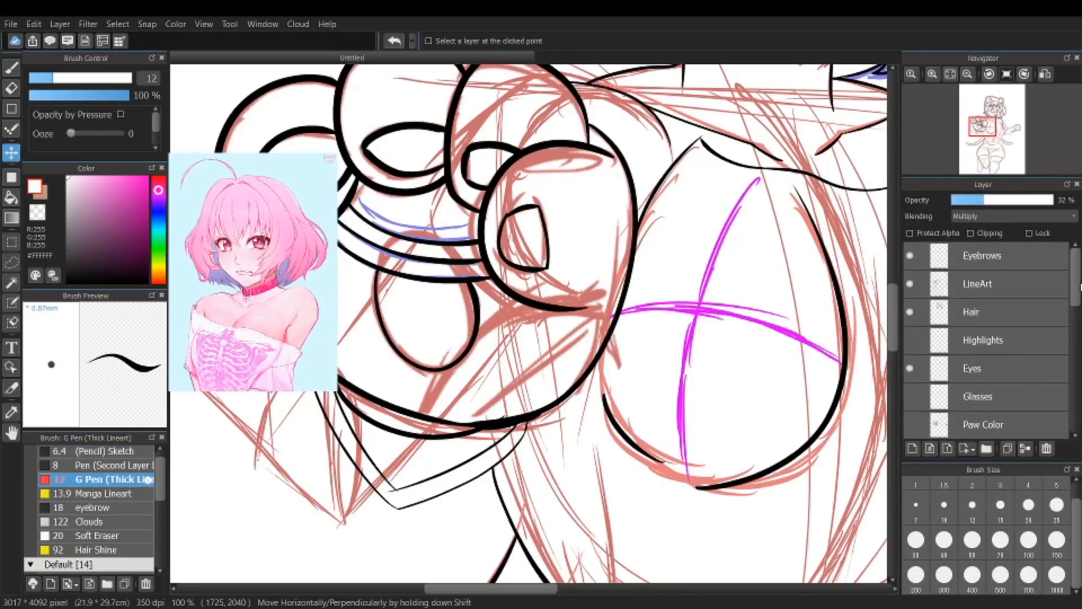
{"action": "left_click", "coordinate": [910, 312]}
{"action": "left_click", "coordinate": [910, 368]}
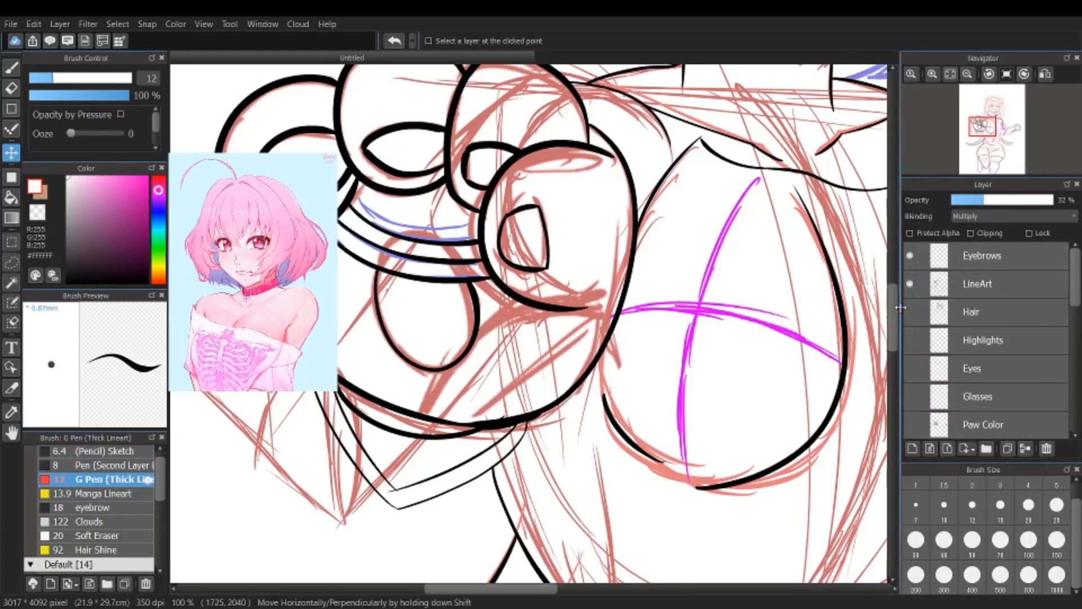
{"action": "left_click", "coordinate": [910, 284]}
Step: Examine the rough sketch's construction lines from the head and paws down to the hips and legs
{"action": "scroll", "coordinate": [888, 299], "scroll_direction": "down", "scroll_amount": 8}
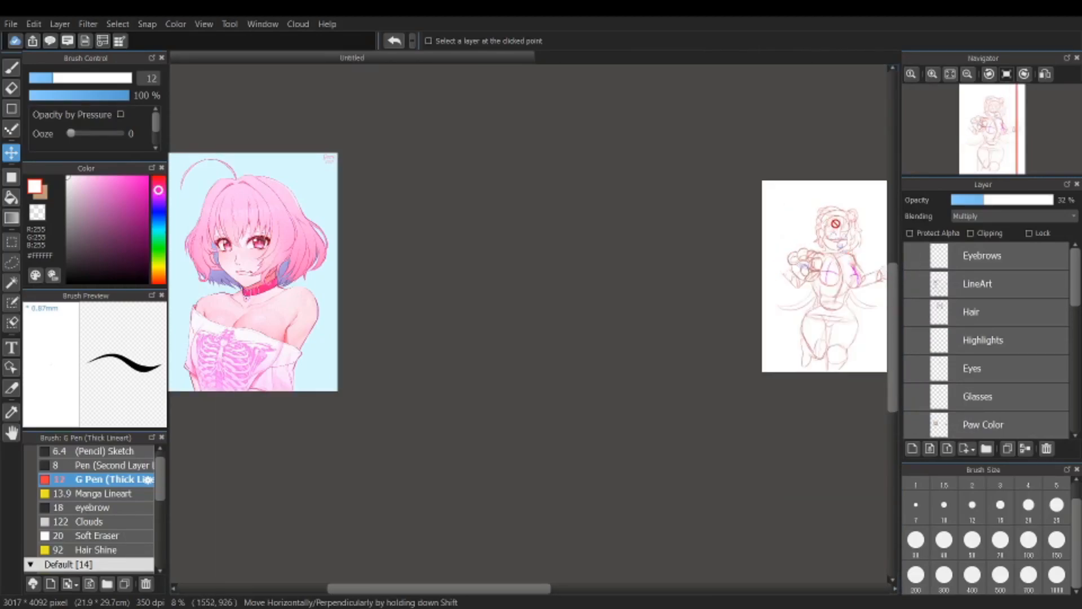
{"action": "scroll", "coordinate": [834, 231], "scroll_direction": "up", "scroll_amount": 6}
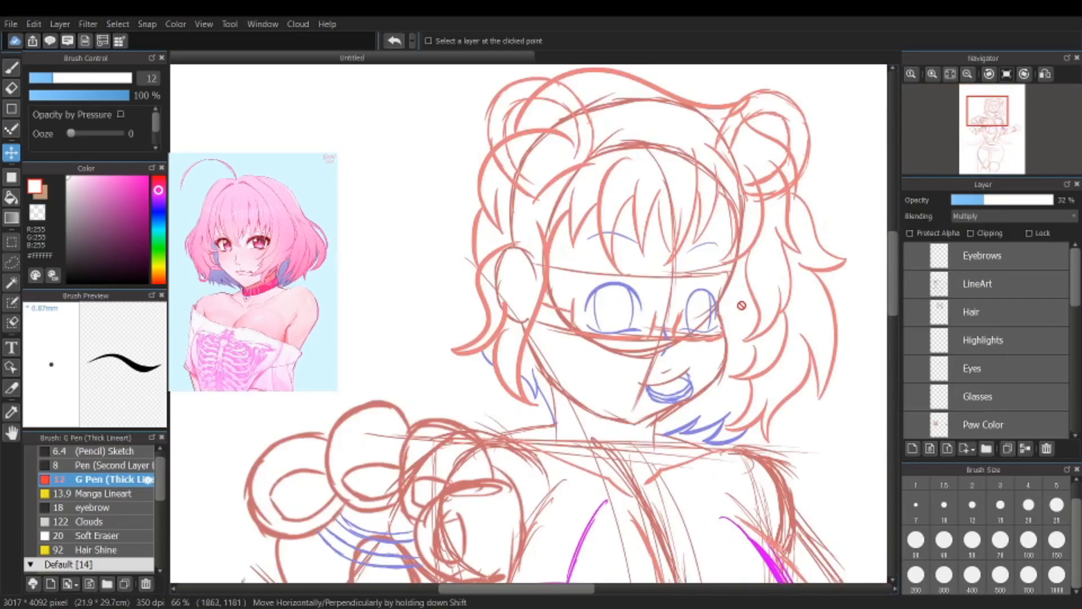
{"action": "scroll", "coordinate": [889, 300], "scroll_direction": "down", "scroll_amount": 3}
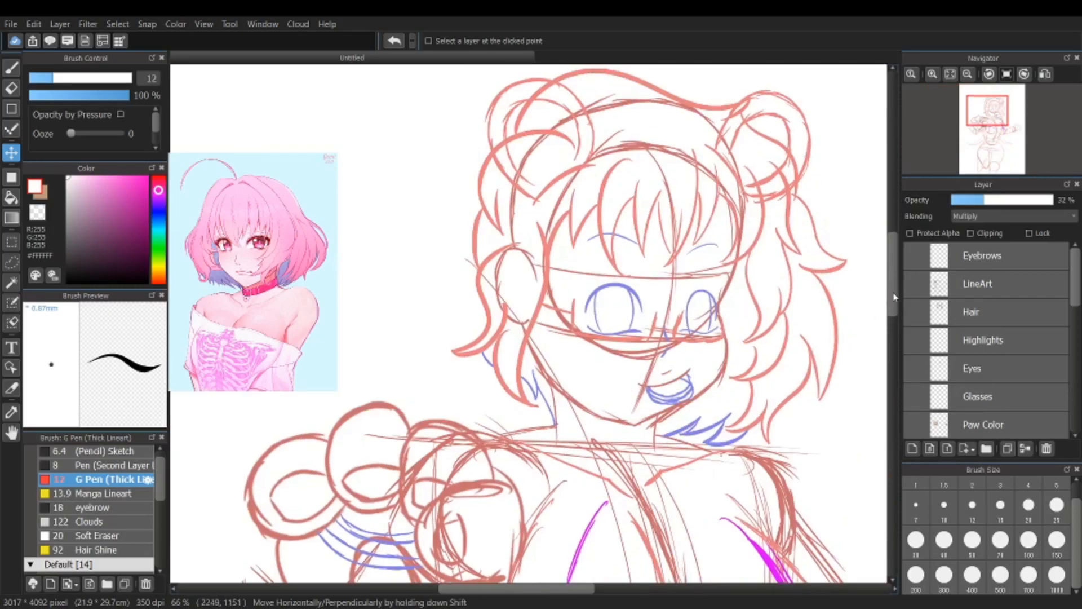
{"action": "scroll", "coordinate": [743, 429], "scroll_direction": "down", "scroll_amount": 2}
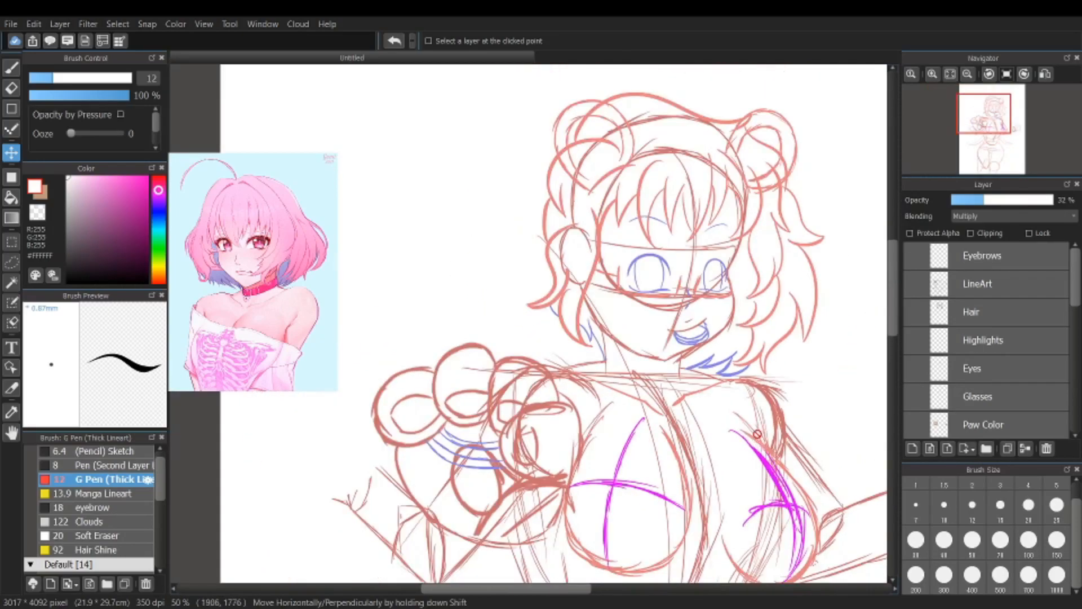
{"action": "scroll", "coordinate": [742, 414], "scroll_direction": "down", "scroll_amount": 2}
{"action": "scroll", "coordinate": [755, 447], "scroll_direction": "down", "scroll_amount": 1}
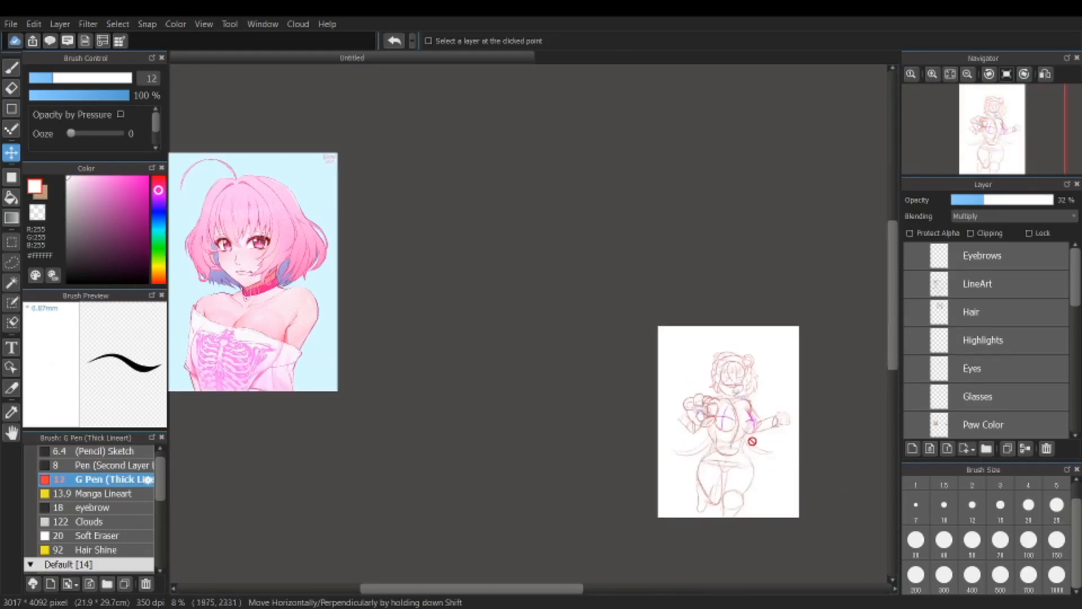
{"action": "scroll", "coordinate": [748, 464], "scroll_direction": "up", "scroll_amount": 3}
{"action": "scroll", "coordinate": [727, 479], "scroll_direction": "up", "scroll_amount": 1}
{"action": "scroll", "coordinate": [896, 358], "scroll_direction": "down", "scroll_amount": 2}
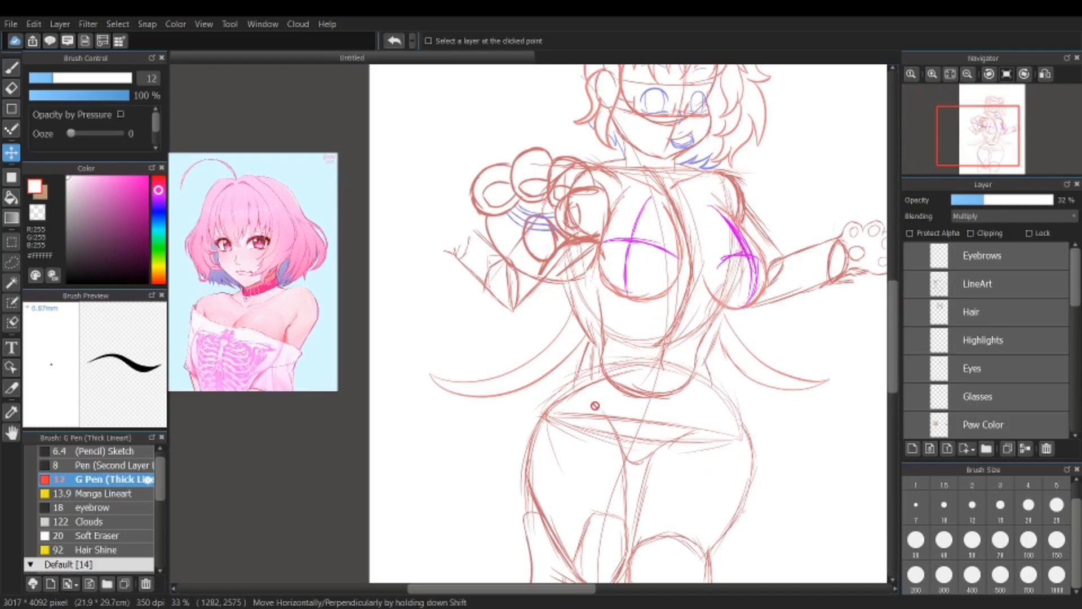
{"action": "scroll", "coordinate": [899, 330], "scroll_direction": "down", "scroll_amount": 5}
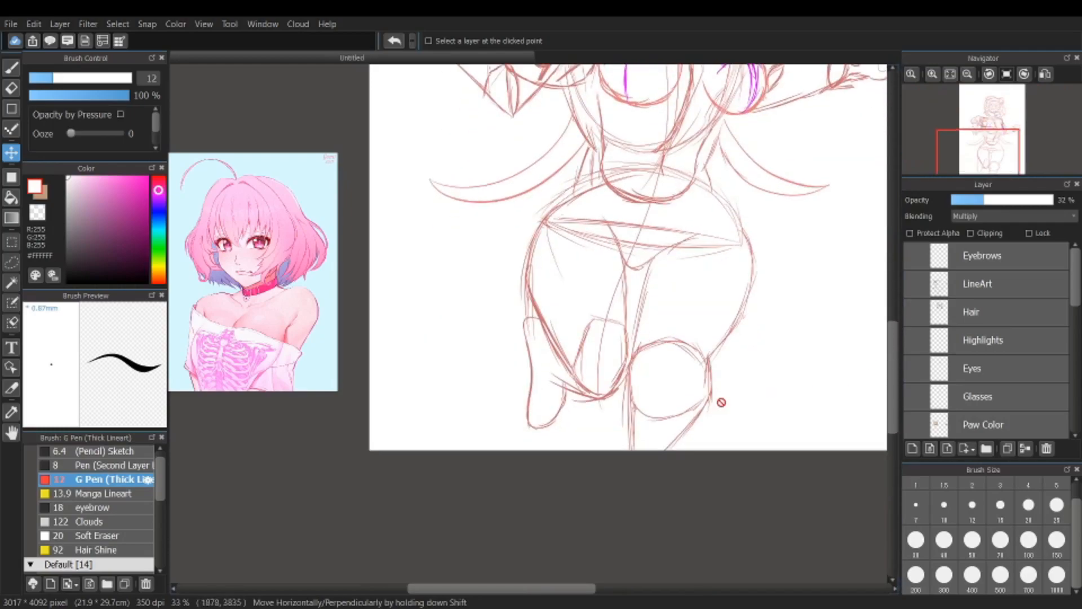
{"action": "scroll", "coordinate": [547, 365], "scroll_direction": "up", "scroll_amount": 1}
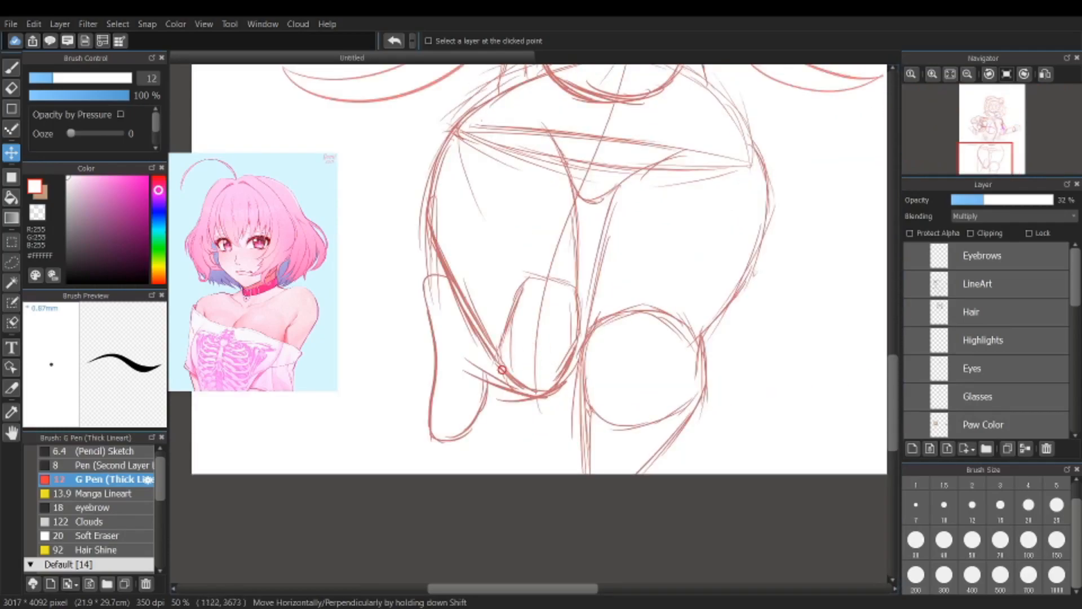
{"action": "scroll", "coordinate": [497, 384], "scroll_direction": "up", "scroll_amount": 1}
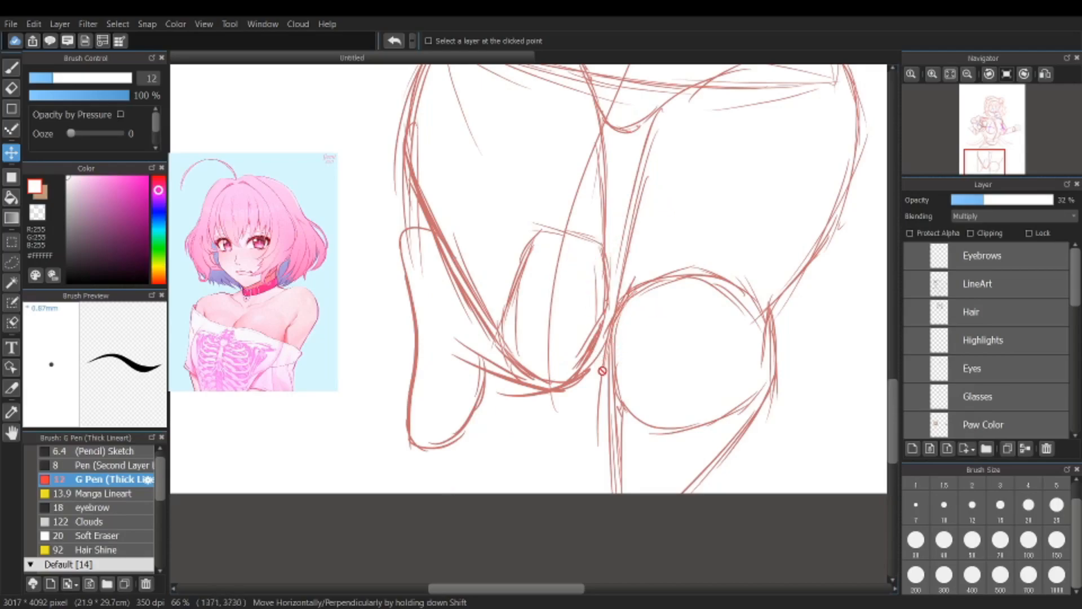
Step: Set the brush colour to black (#000000)
{"action": "scroll", "coordinate": [600, 373], "scroll_direction": "down", "scroll_amount": 2}
{"action": "scroll", "coordinate": [600, 373], "scroll_direction": "down", "scroll_amount": 1}
{"action": "scroll", "coordinate": [615, 171], "scroll_direction": "up", "scroll_amount": 2}
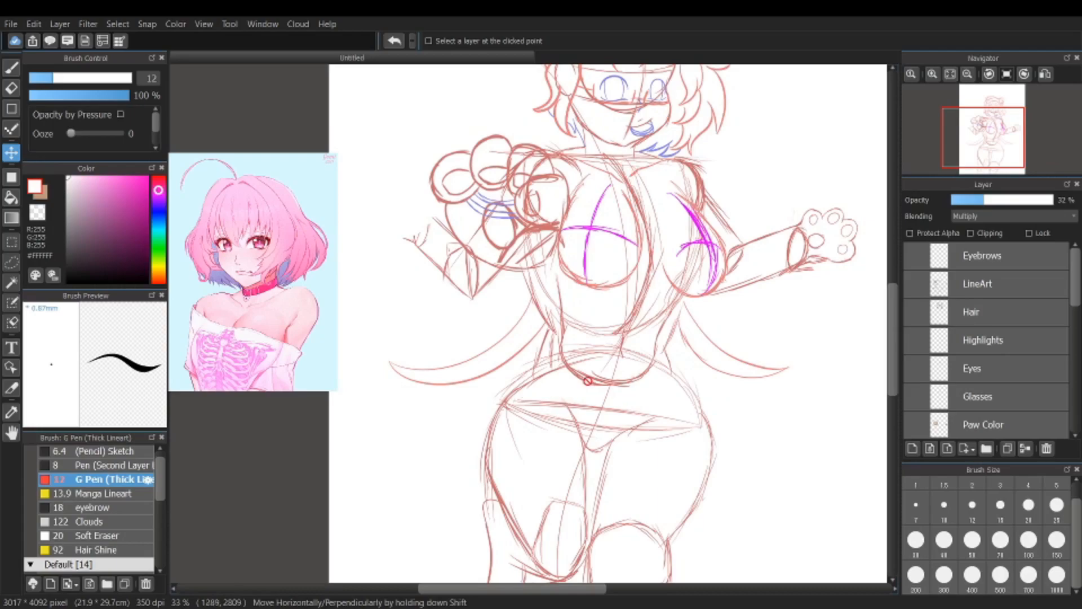
{"action": "scroll", "coordinate": [648, 356], "scroll_direction": "up", "scroll_amount": 1}
{"action": "scroll", "coordinate": [417, 270], "scroll_direction": "up", "scroll_amount": 1}
{"action": "left_click", "coordinate": [68, 280]}
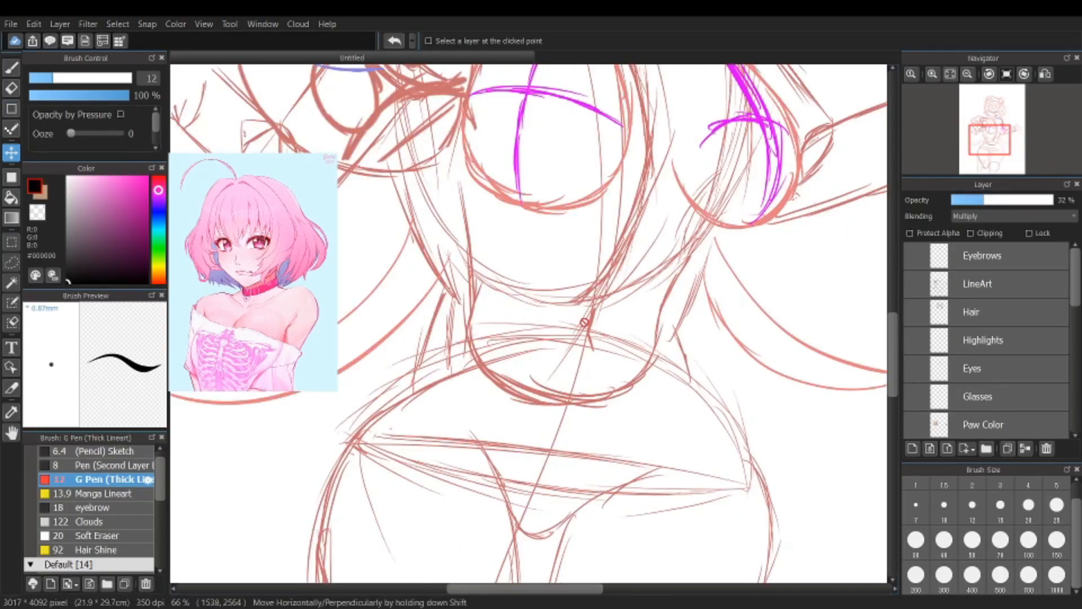
Step: Add a new layer and place it directly above the Layer2 rough sketch
{"action": "scroll", "coordinate": [435, 432], "scroll_direction": "down", "scroll_amount": 3}
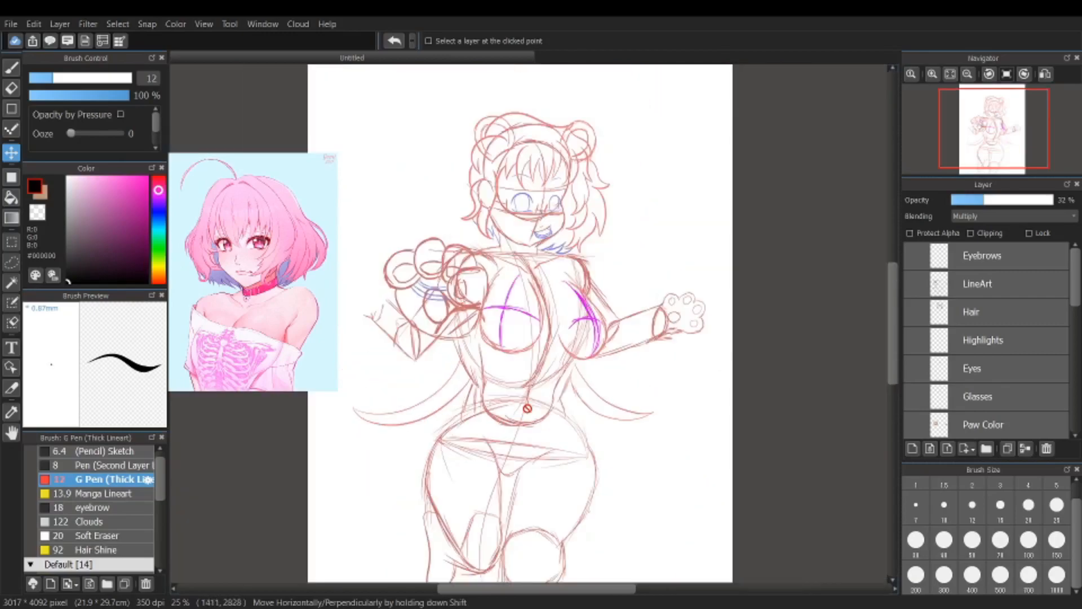
{"action": "scroll", "coordinate": [530, 420], "scroll_direction": "up", "scroll_amount": 2}
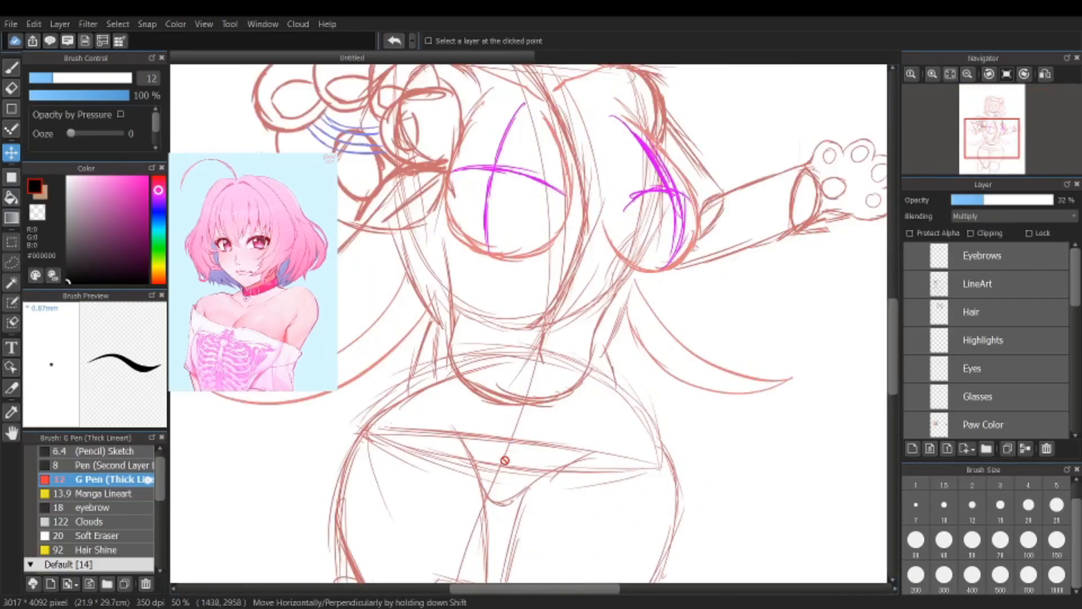
{"action": "scroll", "coordinate": [1036, 337], "scroll_direction": "down", "scroll_amount": 5}
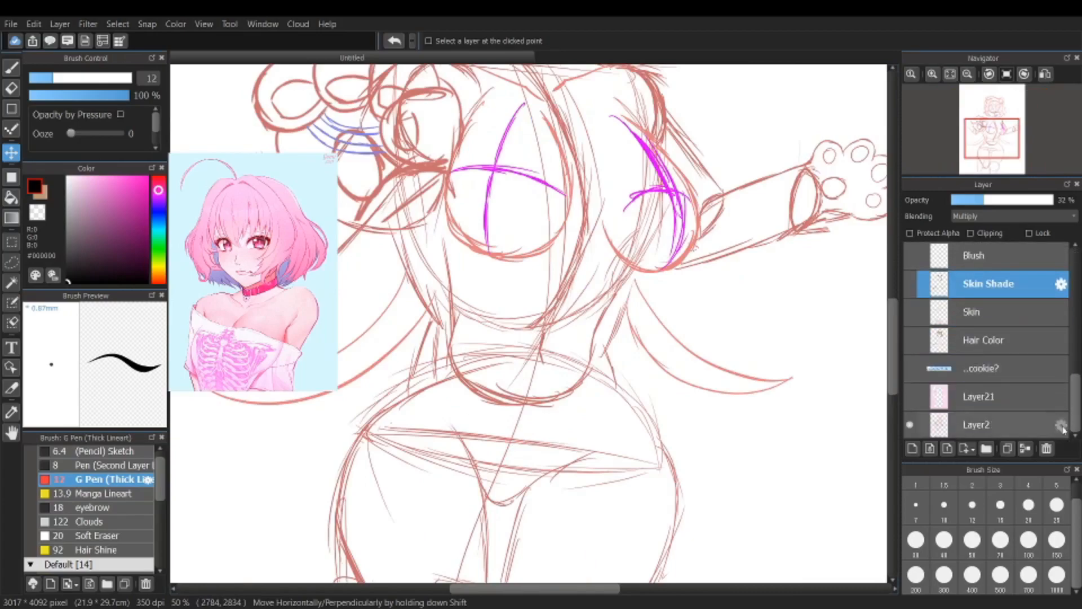
{"action": "left_click", "coordinate": [913, 448]}
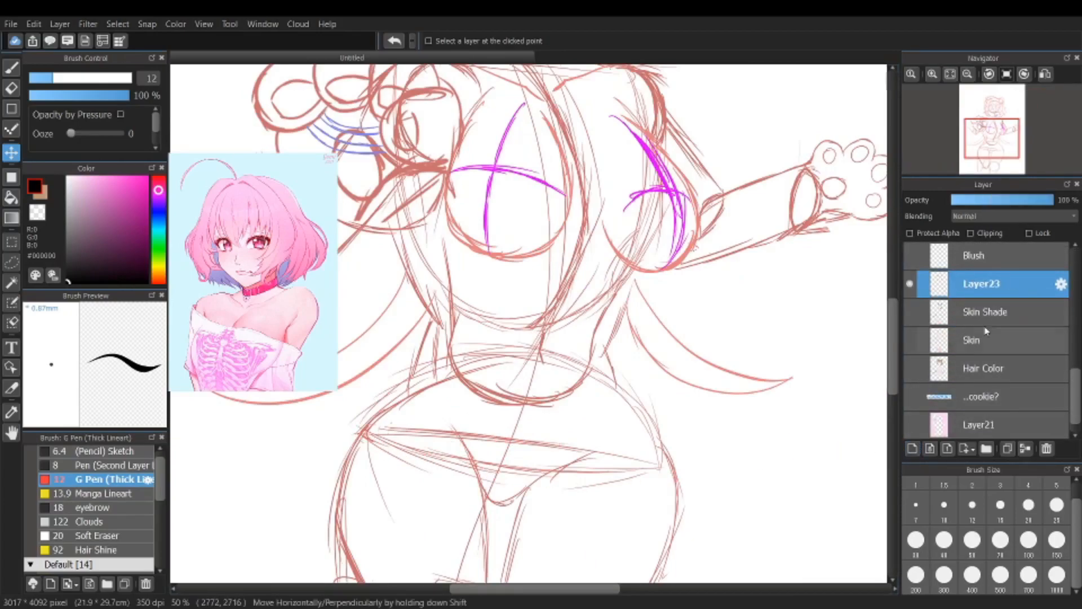
{"action": "scroll", "coordinate": [1007, 447], "scroll_direction": "down", "scroll_amount": 1}
{"action": "left_click_drag", "start_coordinate": [1007, 447], "coordinate": [1002, 405]}
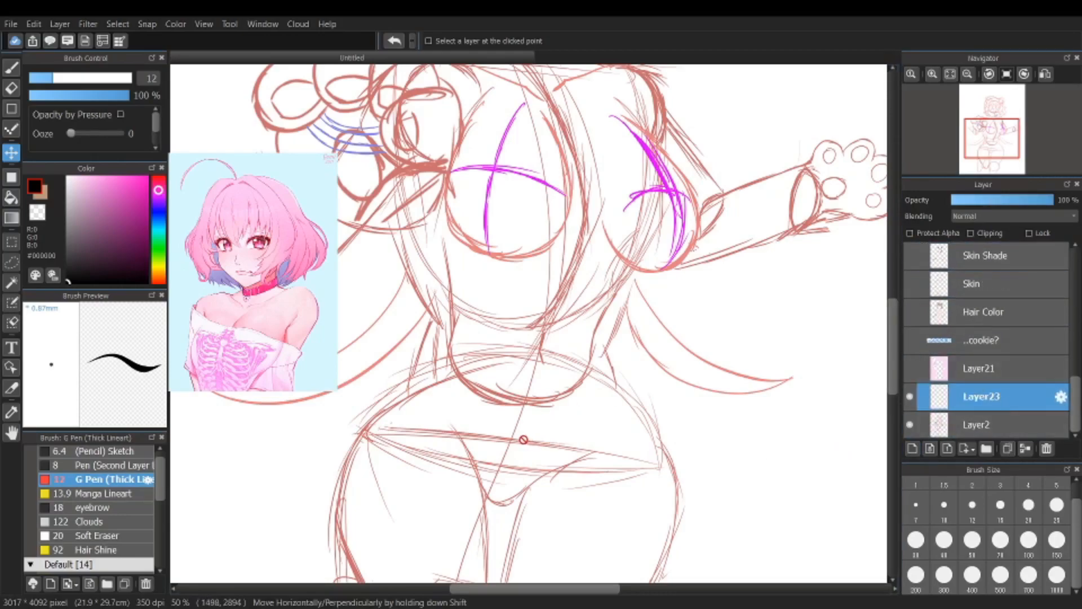
Step: Brush two curved black strokes across the hips, meeting at both sides to form the narrow lens-shaped base of the pelvis
{"action": "key", "text": "b"}
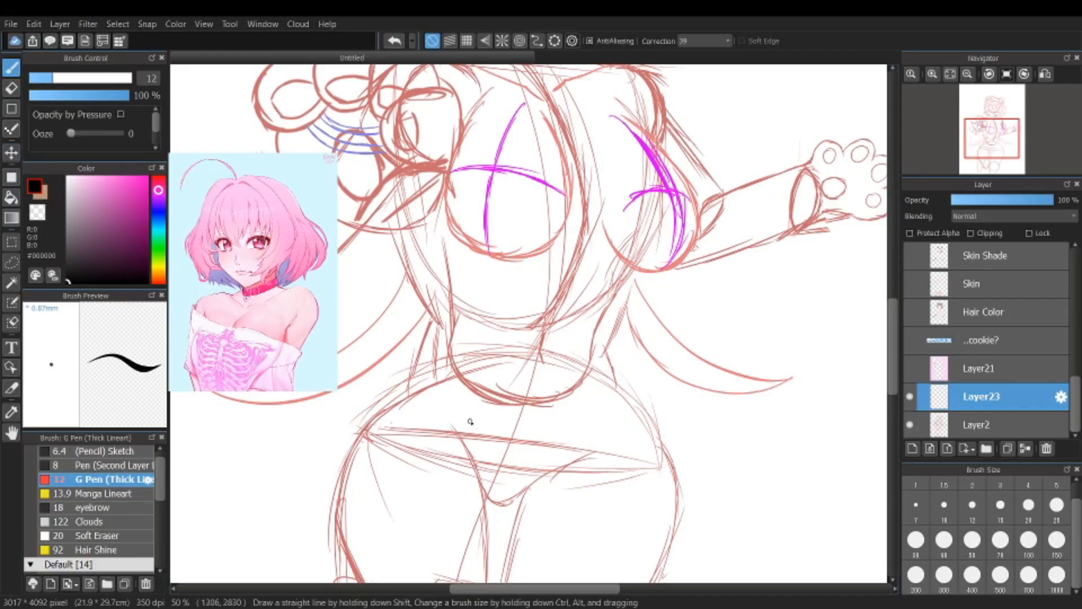
{"action": "mouse_move", "coordinate": [356, 436]}
{"action": "left_mouse_down"}
{"action": "mouse_move", "coordinate": [549, 437]}
{"action": "mouse_move", "coordinate": [683, 478]}
{"action": "mouse_move", "coordinate": [539, 485]}
{"action": "mouse_move", "coordinate": [359, 435]}
{"action": "mouse_move", "coordinate": [422, 457]}
{"action": "left_mouse_up"}
{"action": "scroll", "coordinate": [407, 455], "scroll_direction": "down", "scroll_amount": 1}
{"action": "scroll", "coordinate": [407, 455], "scroll_direction": "up", "scroll_amount": 2}
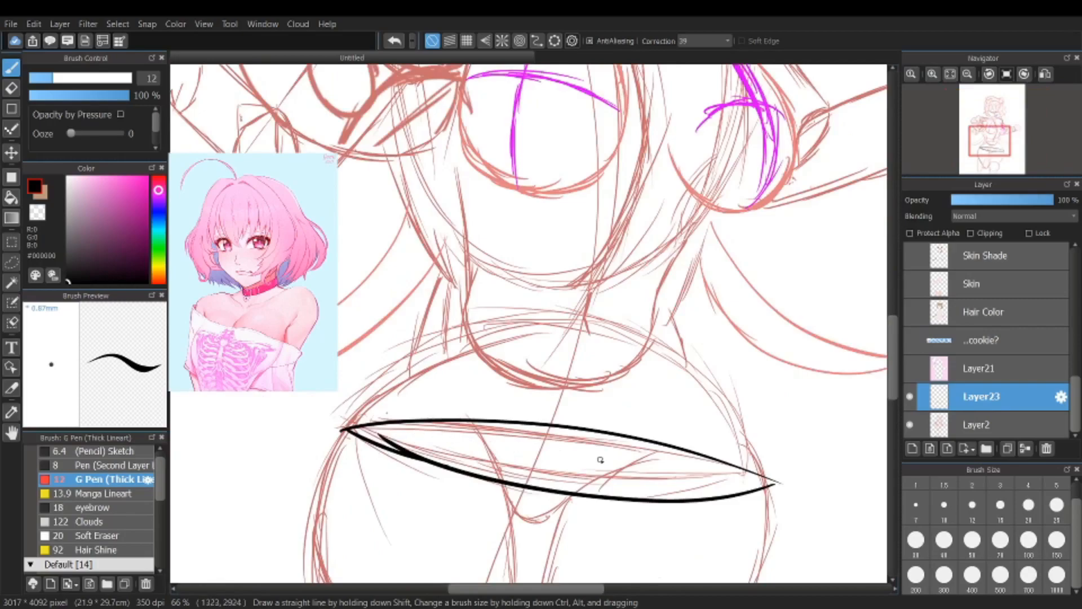
Step: Draw a domed arc over the hip line, joining both of its ends beneath the waist
{"action": "mouse_move", "coordinate": [769, 473]}
{"action": "left_mouse_down"}
{"action": "mouse_move", "coordinate": [736, 406]}
{"action": "mouse_move", "coordinate": [673, 367]}
{"action": "mouse_move", "coordinate": [710, 388]}
{"action": "mouse_move", "coordinate": [680, 356]}
{"action": "mouse_move", "coordinate": [602, 337]}
{"action": "mouse_move", "coordinate": [657, 345]}
{"action": "mouse_move", "coordinate": [594, 320]}
{"action": "mouse_move", "coordinate": [462, 336]}
{"action": "mouse_move", "coordinate": [359, 397]}
{"action": "mouse_move", "coordinate": [381, 384]}
{"action": "mouse_move", "coordinate": [358, 424]}
{"action": "mouse_move", "coordinate": [388, 381]}
{"action": "left_mouse_up"}
{"action": "left_click_drag", "start_coordinate": [356, 420], "coordinate": [415, 364]}
{"action": "left_click_drag", "start_coordinate": [389, 386], "coordinate": [463, 347]}
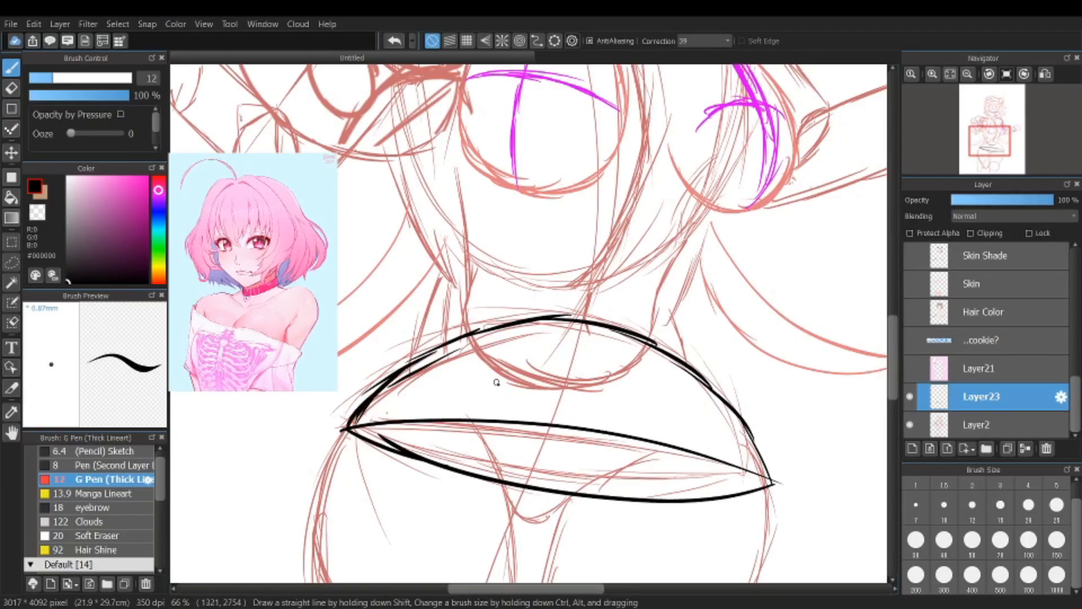
Step: Examine how the black dome-shaped pelvis form sits between the waist and thighs of the rough sketch
{"action": "scroll", "coordinate": [504, 390], "scroll_direction": "down", "scroll_amount": 2}
{"action": "scroll", "coordinate": [595, 421], "scroll_direction": "up", "scroll_amount": 1}
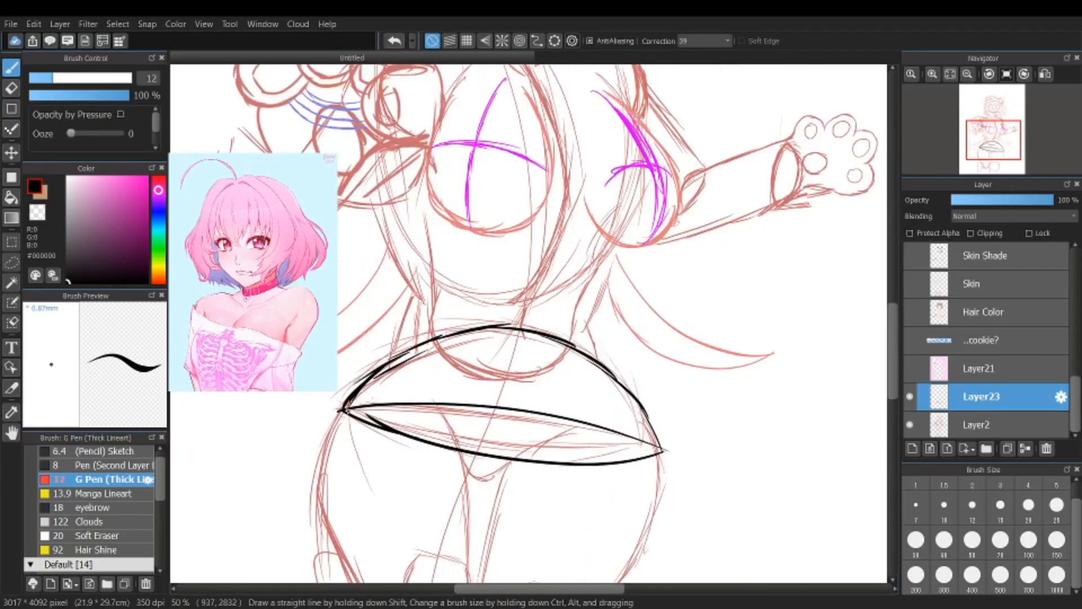
{"action": "scroll", "coordinate": [541, 463], "scroll_direction": "up", "scroll_amount": 1}
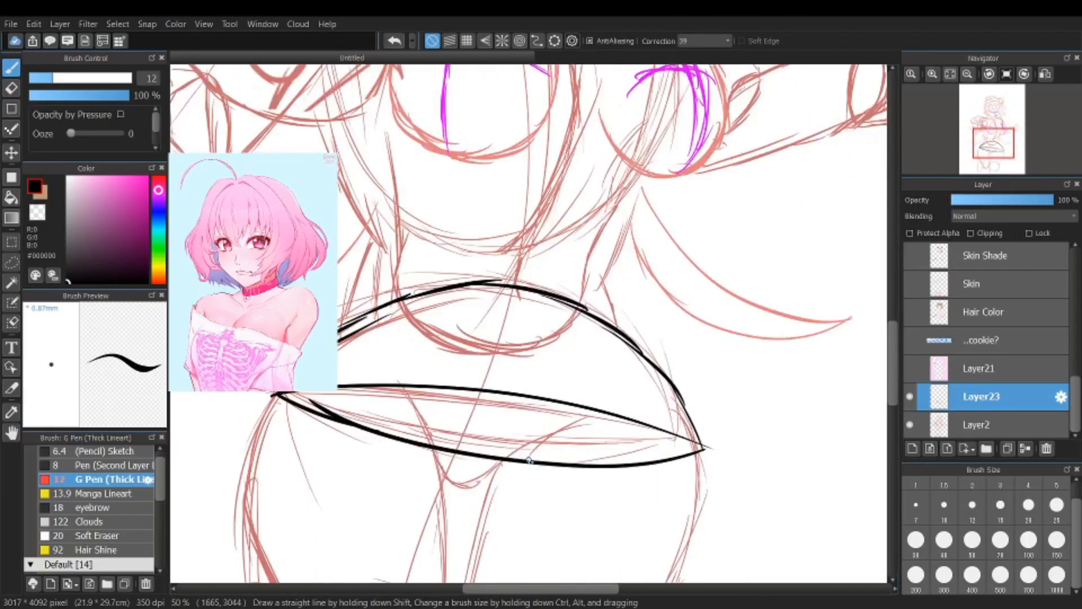
{"action": "scroll", "coordinate": [507, 442], "scroll_direction": "down", "scroll_amount": 3}
{"action": "scroll", "coordinate": [507, 441], "scroll_direction": "up", "scroll_amount": 2}
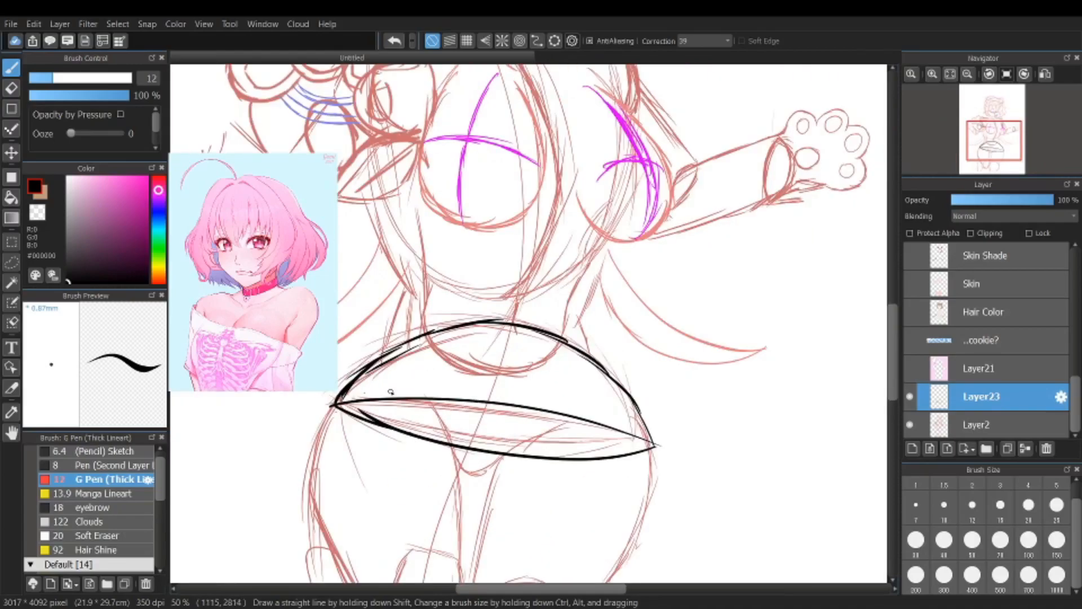
{"action": "scroll", "coordinate": [448, 320], "scroll_direction": "down", "scroll_amount": 1}
{"action": "scroll", "coordinate": [417, 338], "scroll_direction": "up", "scroll_amount": 2}
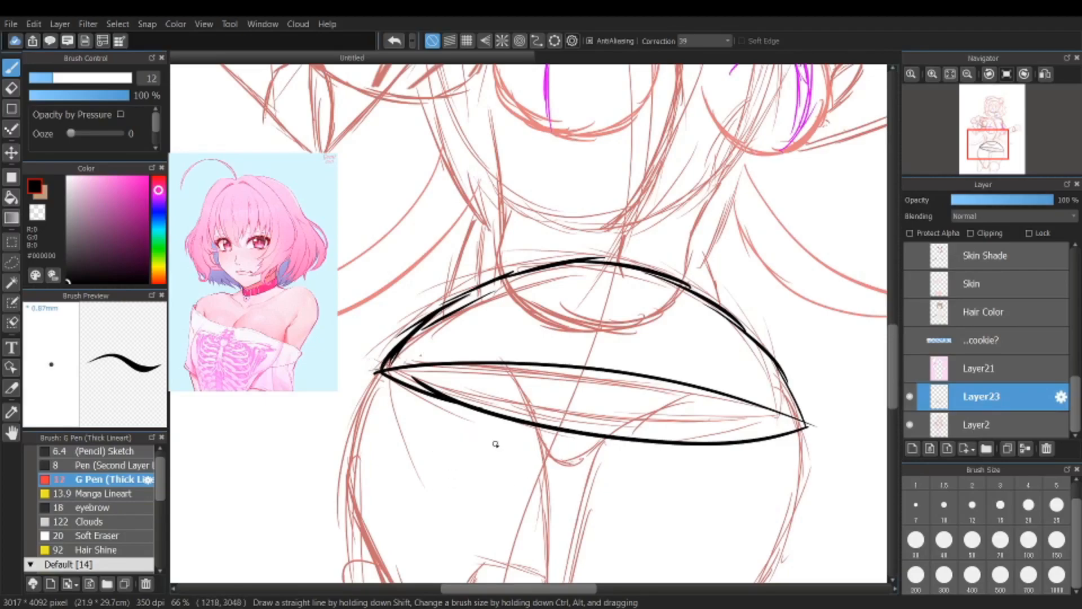
{"action": "scroll", "coordinate": [495, 444], "scroll_direction": "down", "scroll_amount": 4}
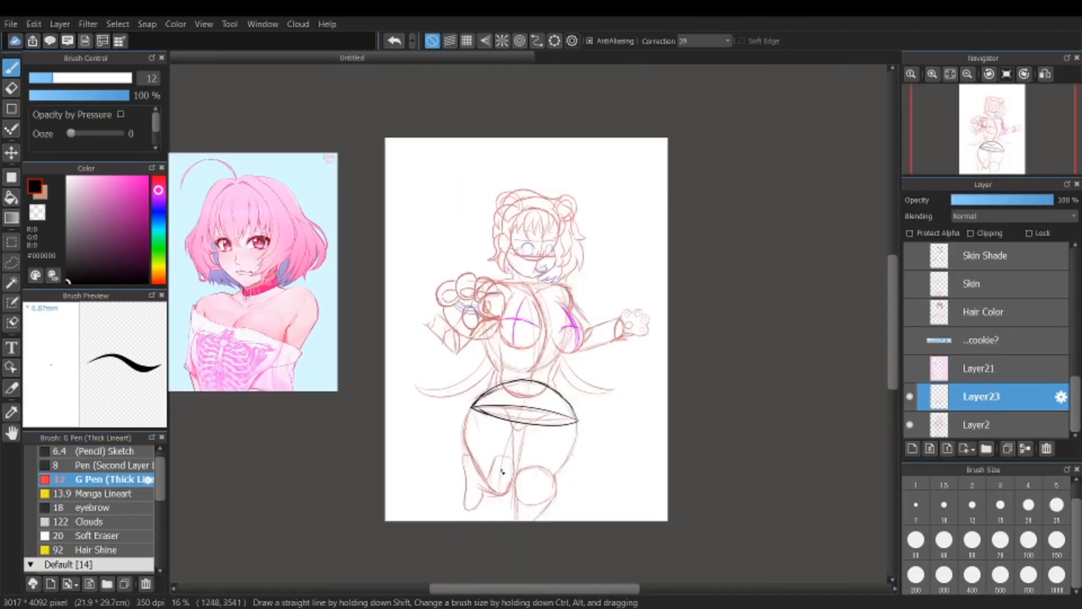
Step: Trace the inner and outer contours of the leg on the viewer's right, and outline its knee as a circle
{"action": "scroll", "coordinate": [501, 507], "scroll_direction": "up", "scroll_amount": 3}
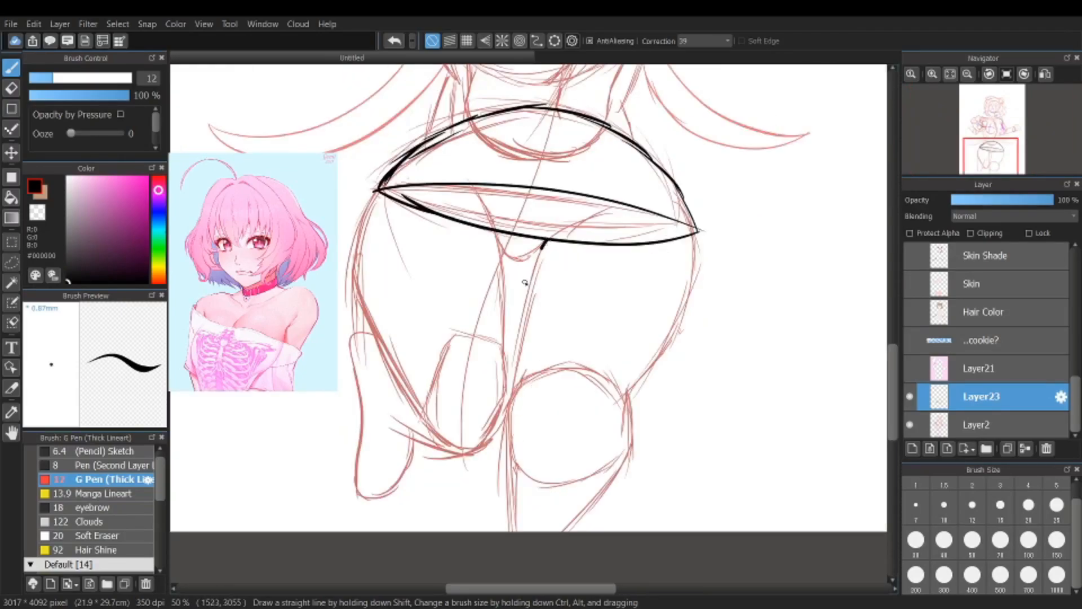
{"action": "left_click_drag", "start_coordinate": [525, 282], "coordinate": [534, 594]}
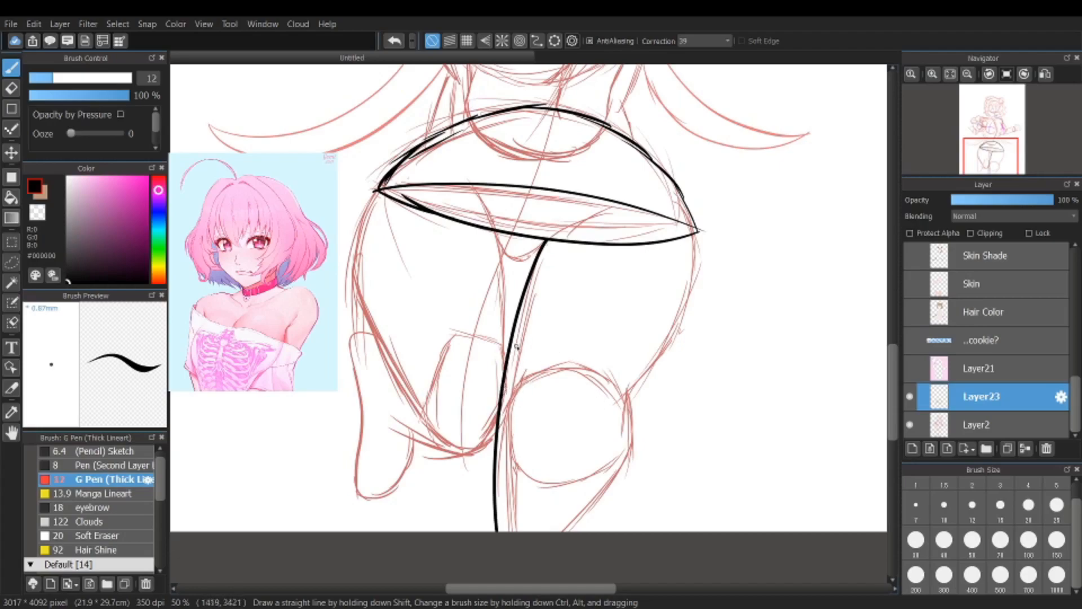
{"action": "mouse_move", "coordinate": [697, 232]}
{"action": "left_mouse_down"}
{"action": "mouse_move", "coordinate": [689, 302]}
{"action": "mouse_move", "coordinate": [621, 400]}
{"action": "mouse_move", "coordinate": [628, 391]}
{"action": "mouse_move", "coordinate": [634, 424]}
{"action": "mouse_move", "coordinate": [612, 472]}
{"action": "mouse_move", "coordinate": [550, 553]}
{"action": "left_mouse_up"}
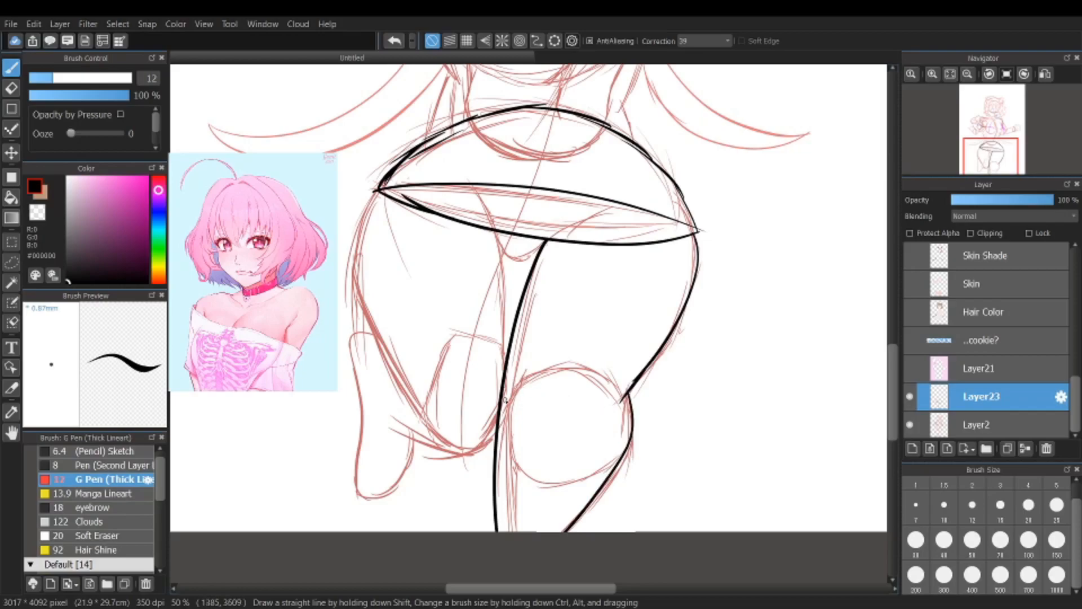
{"action": "left_click_drag", "start_coordinate": [505, 401], "coordinate": [622, 413]}
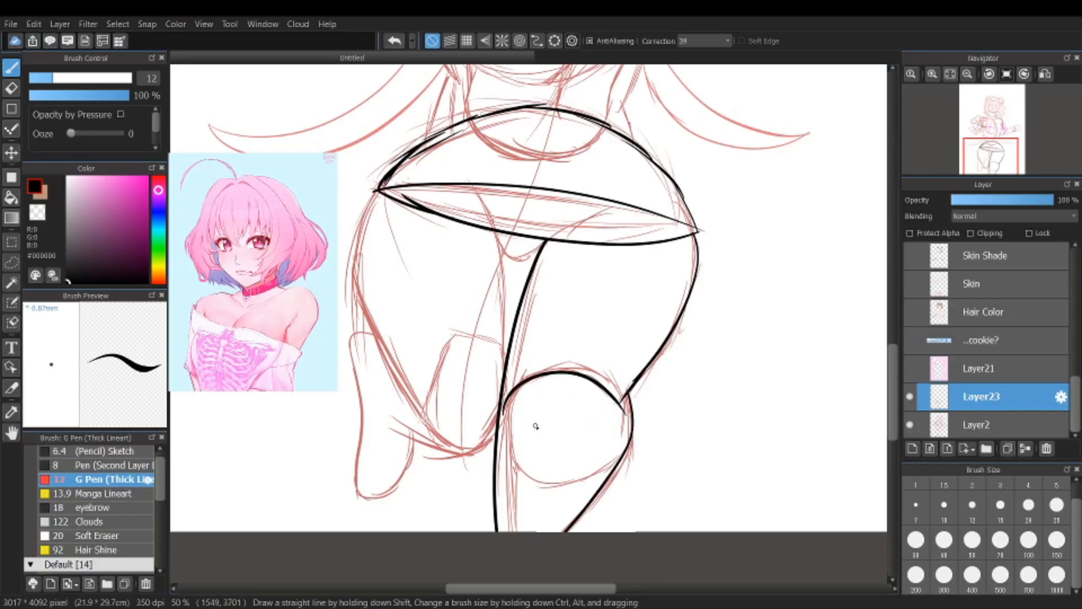
{"action": "mouse_move", "coordinate": [499, 419]}
{"action": "left_mouse_down"}
{"action": "mouse_move", "coordinate": [503, 460]}
{"action": "mouse_move", "coordinate": [599, 468]}
{"action": "left_mouse_up"}
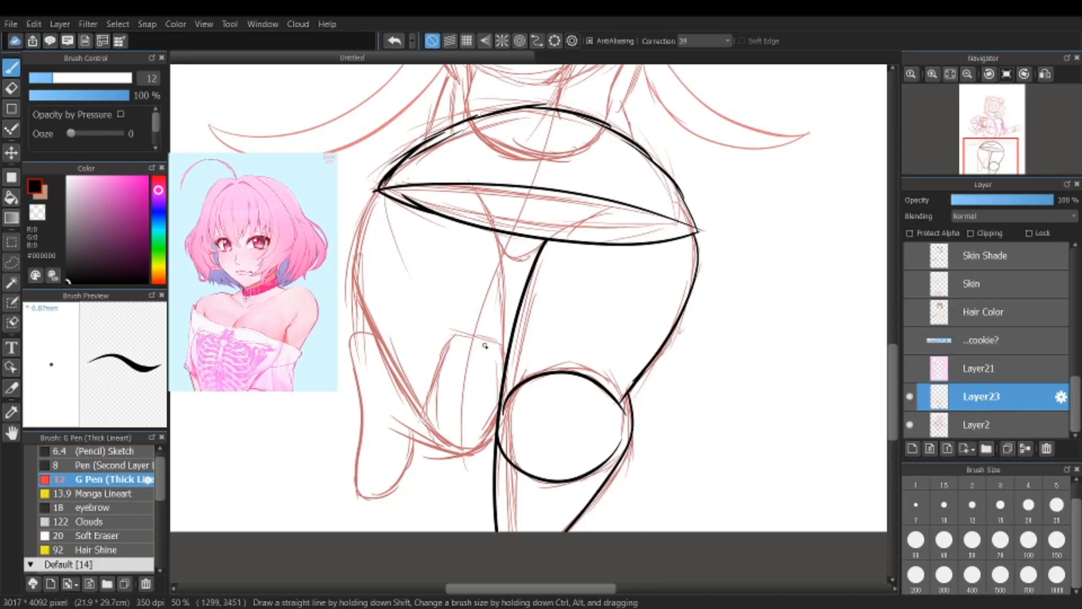
Step: Outline the knee block of the leg on the viewer's left and its curved underside, redrawing the block's slanted side closer in
{"action": "left_click_drag", "start_coordinate": [500, 347], "coordinate": [459, 341]}
{"action": "left_click_drag", "start_coordinate": [458, 338], "coordinate": [410, 412]}
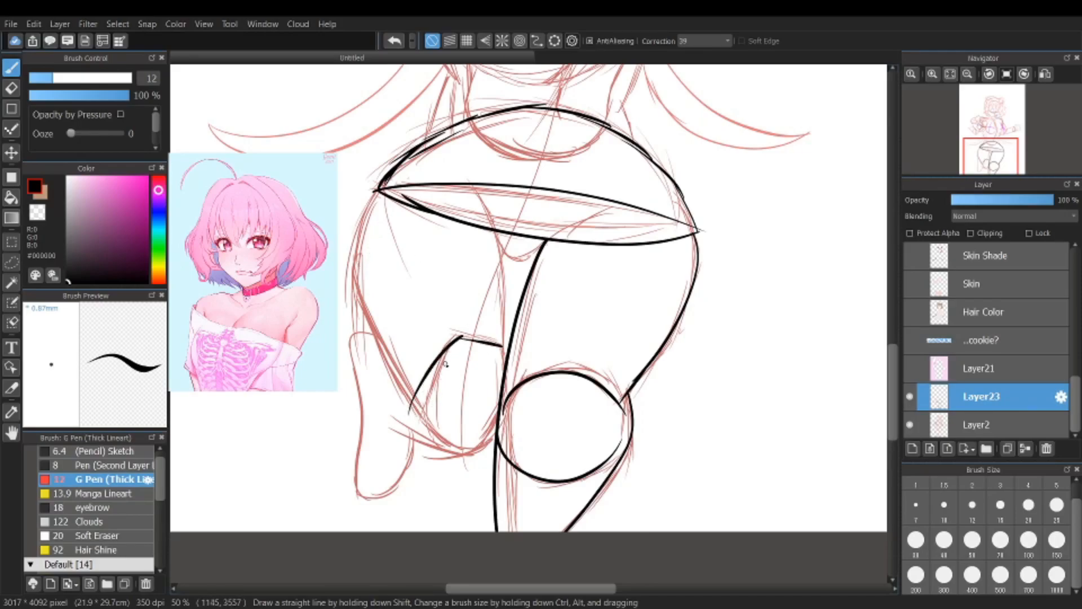
{"action": "left_click", "coordinate": [395, 41]}
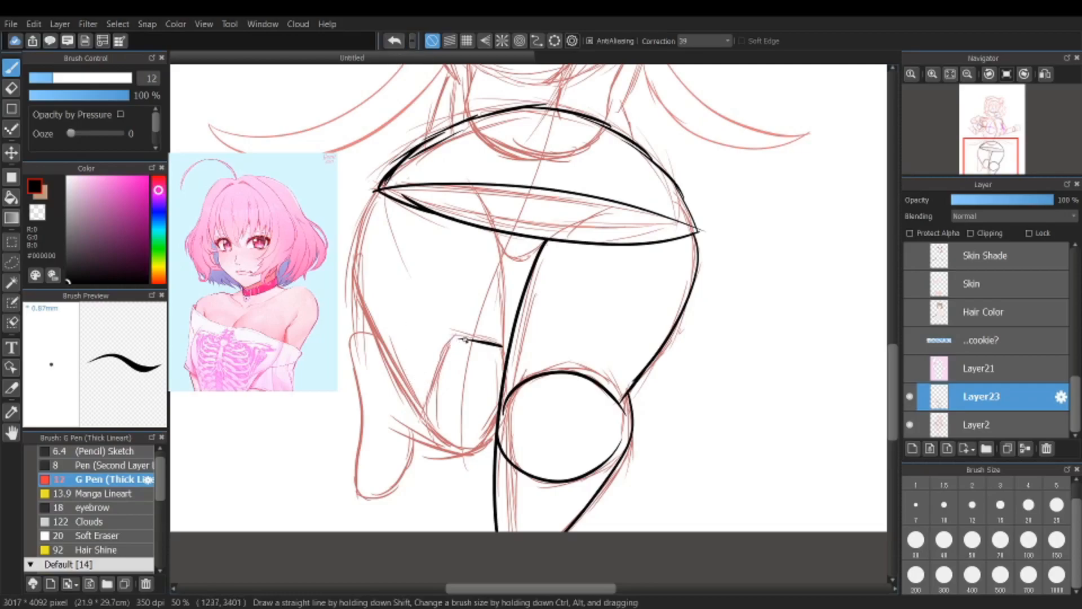
{"action": "left_click_drag", "start_coordinate": [462, 339], "coordinate": [430, 420]}
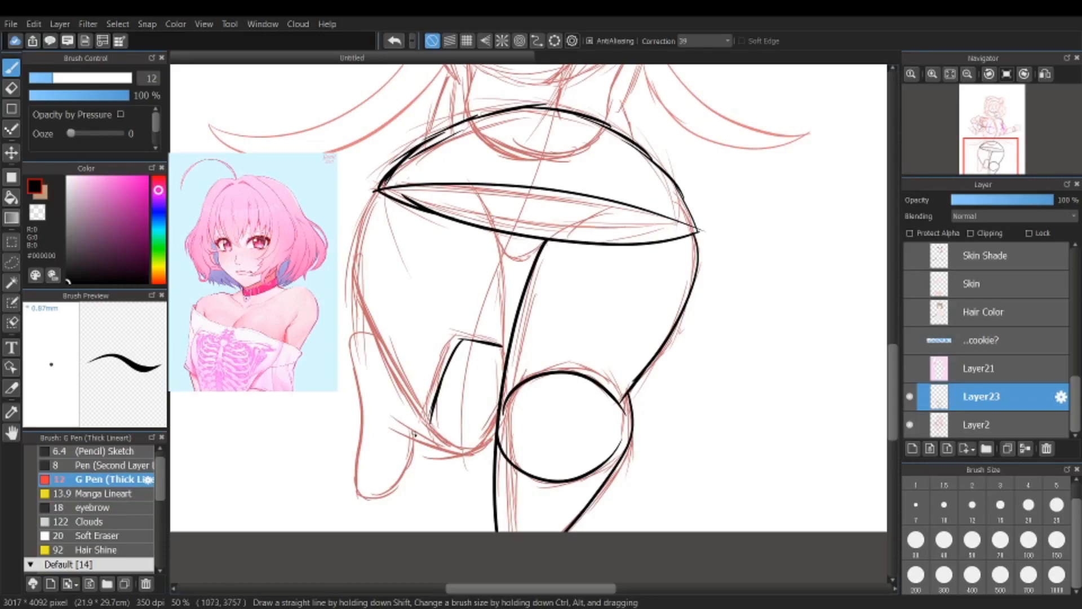
{"action": "mouse_move", "coordinate": [498, 413]}
{"action": "left_mouse_down"}
{"action": "mouse_move", "coordinate": [479, 448]}
{"action": "mouse_move", "coordinate": [482, 439]}
{"action": "mouse_move", "coordinate": [455, 457]}
{"action": "mouse_move", "coordinate": [466, 455]}
{"action": "mouse_move", "coordinate": [401, 423]}
{"action": "mouse_move", "coordinate": [437, 433]}
{"action": "mouse_move", "coordinate": [425, 420]}
{"action": "mouse_move", "coordinate": [454, 443]}
{"action": "left_mouse_up"}
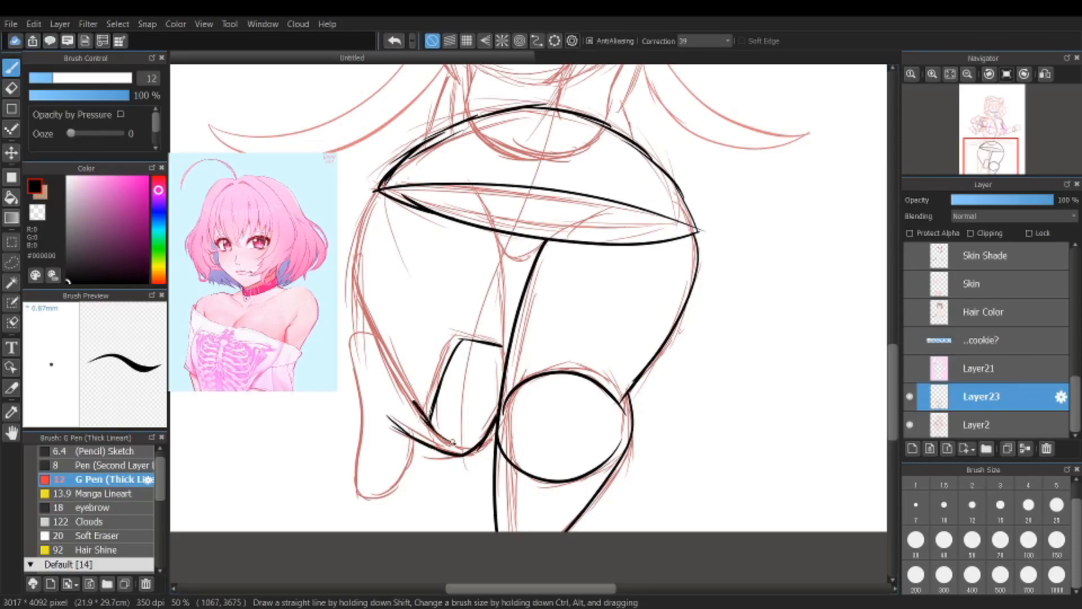
Step: Extend the outer contour of the thigh on the viewer's left upward from the knee along the sketch line
{"action": "scroll", "coordinate": [450, 439], "scroll_direction": "up", "scroll_amount": 4}
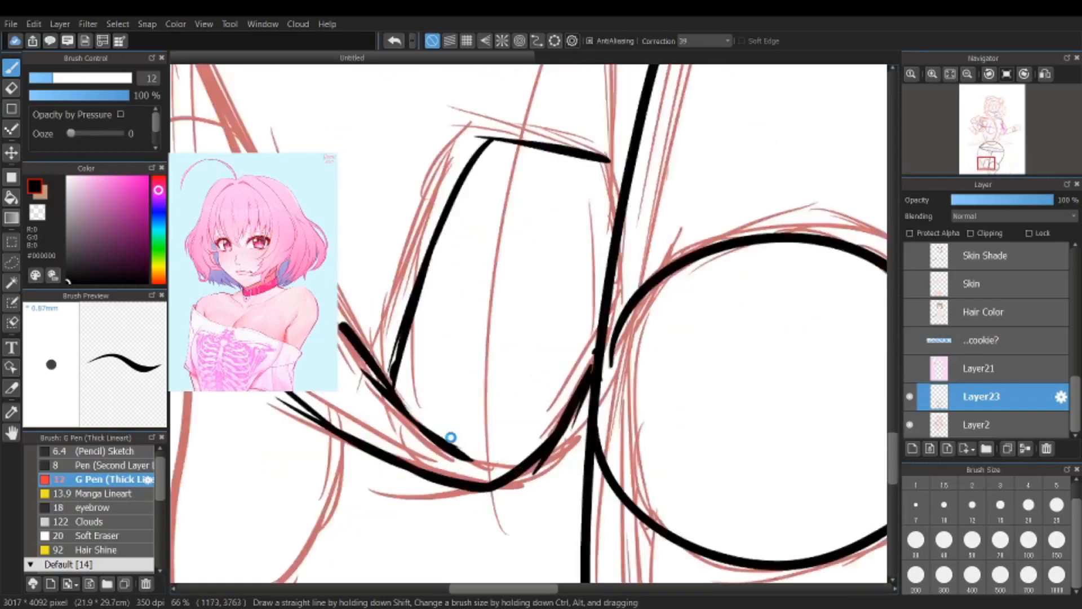
{"action": "scroll", "coordinate": [491, 468], "scroll_direction": "down", "scroll_amount": 4}
{"action": "scroll", "coordinate": [432, 469], "scroll_direction": "up", "scroll_amount": 2}
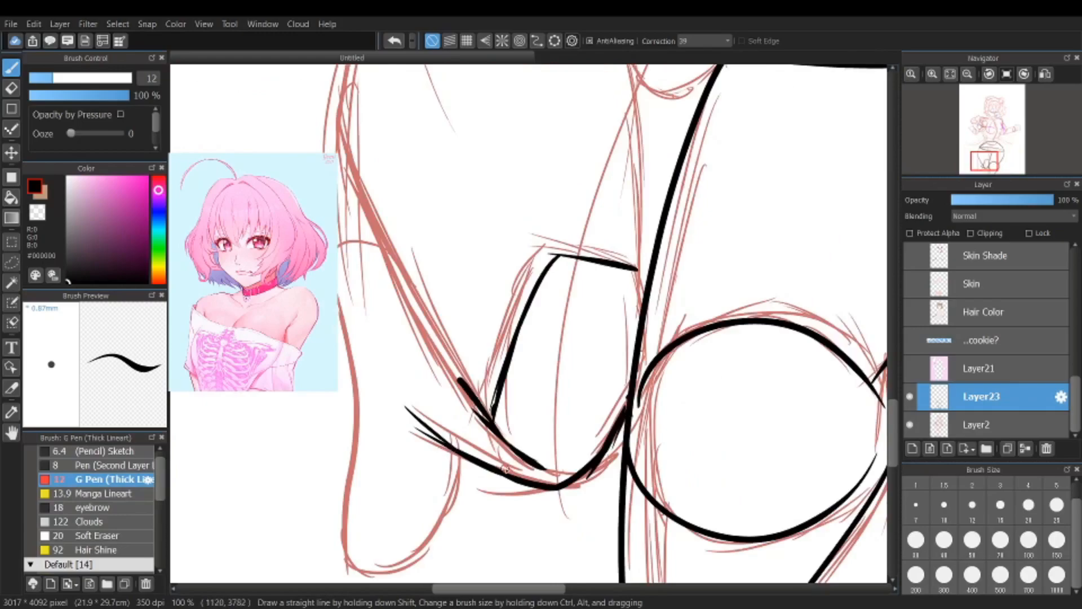
{"action": "scroll", "coordinate": [468, 367], "scroll_direction": "up", "scroll_amount": 1}
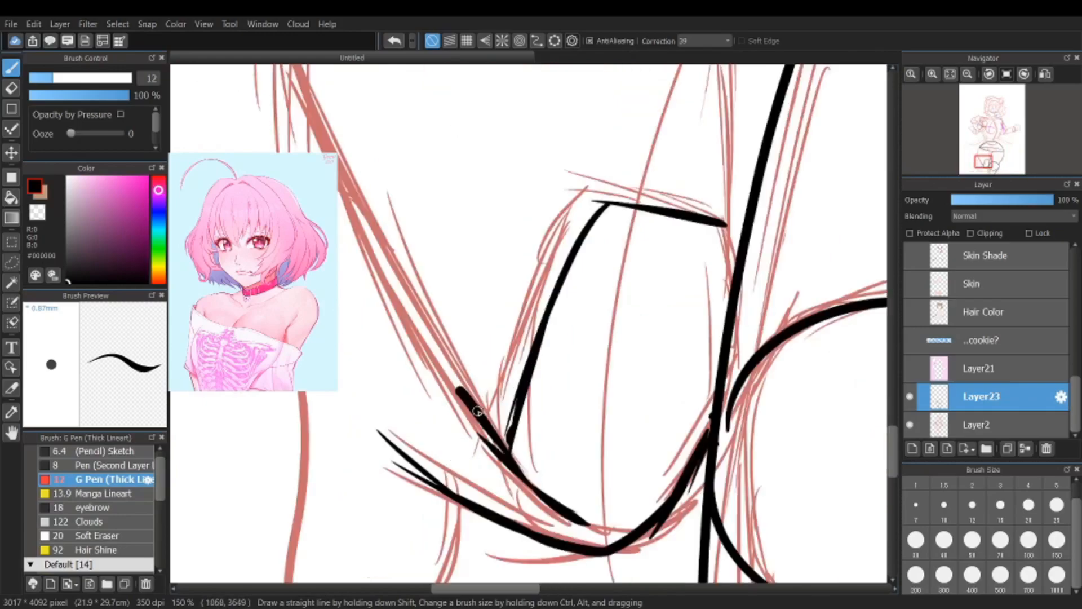
{"action": "scroll", "coordinate": [372, 222], "scroll_direction": "down", "scroll_amount": 7}
{"action": "scroll", "coordinate": [372, 225], "scroll_direction": "up", "scroll_amount": 5}
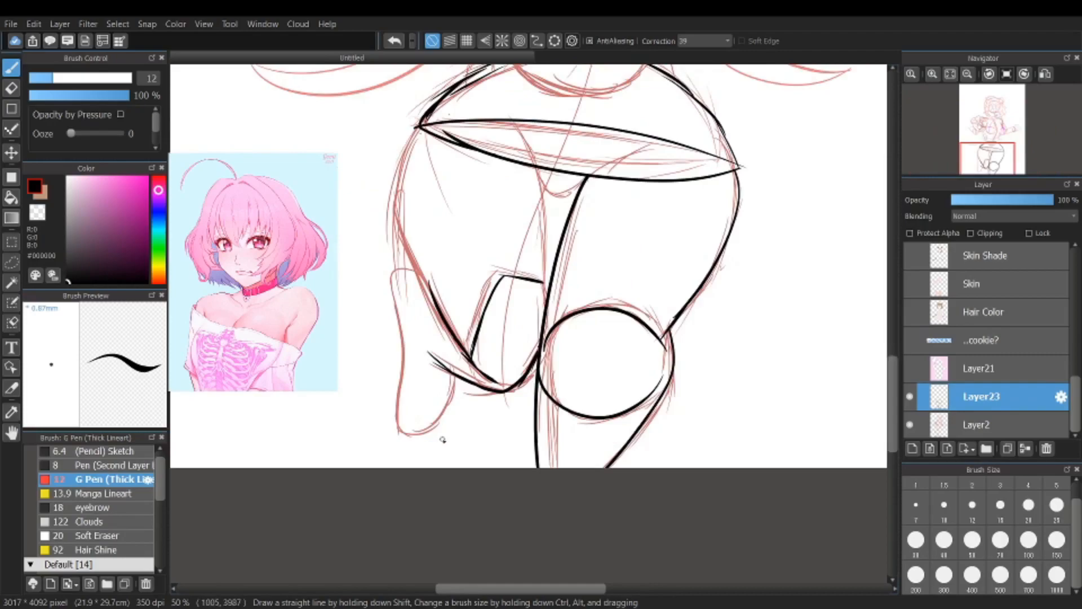
Step: Trace the outer side of the chest form on the viewer's left with overlapping black strokes
{"action": "scroll", "coordinate": [470, 251], "scroll_direction": "down", "scroll_amount": 4}
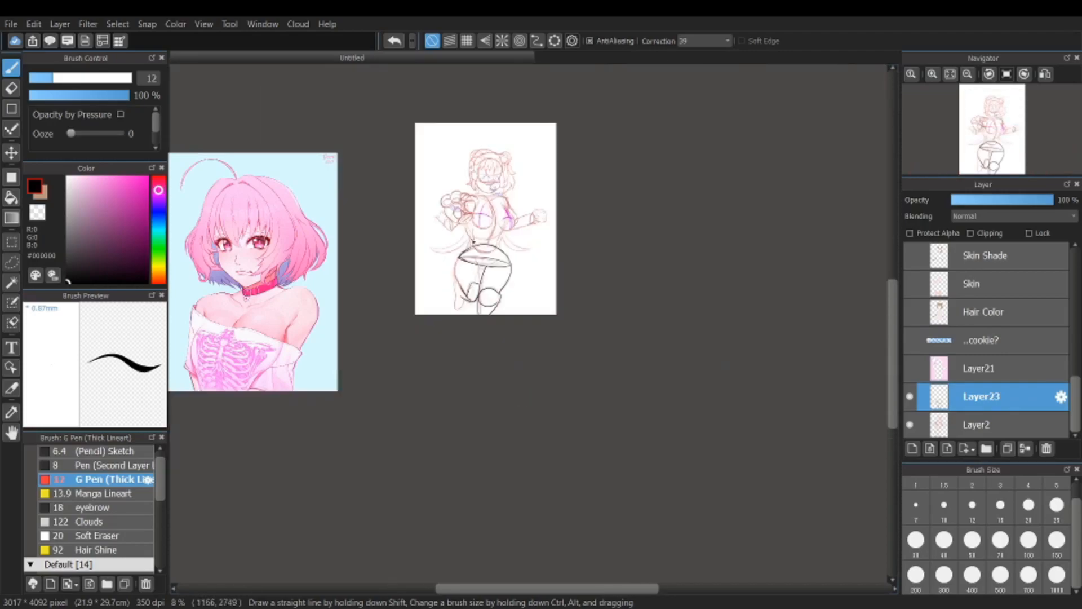
{"action": "scroll", "coordinate": [490, 176], "scroll_direction": "up", "scroll_amount": 3}
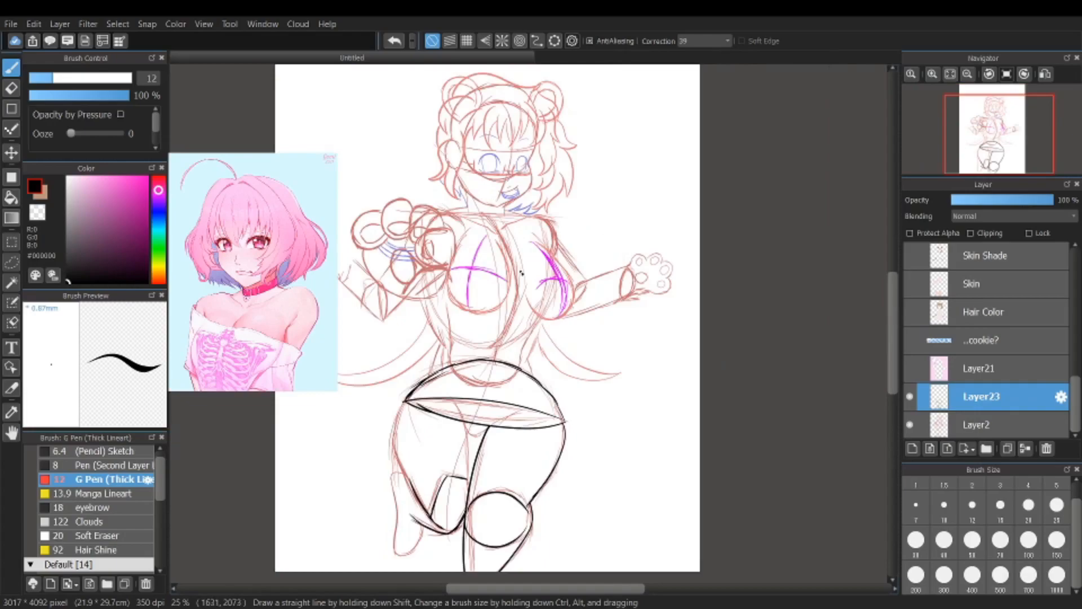
{"action": "scroll", "coordinate": [522, 273], "scroll_direction": "up", "scroll_amount": 4}
{"action": "scroll", "coordinate": [451, 158], "scroll_direction": "down", "scroll_amount": 1}
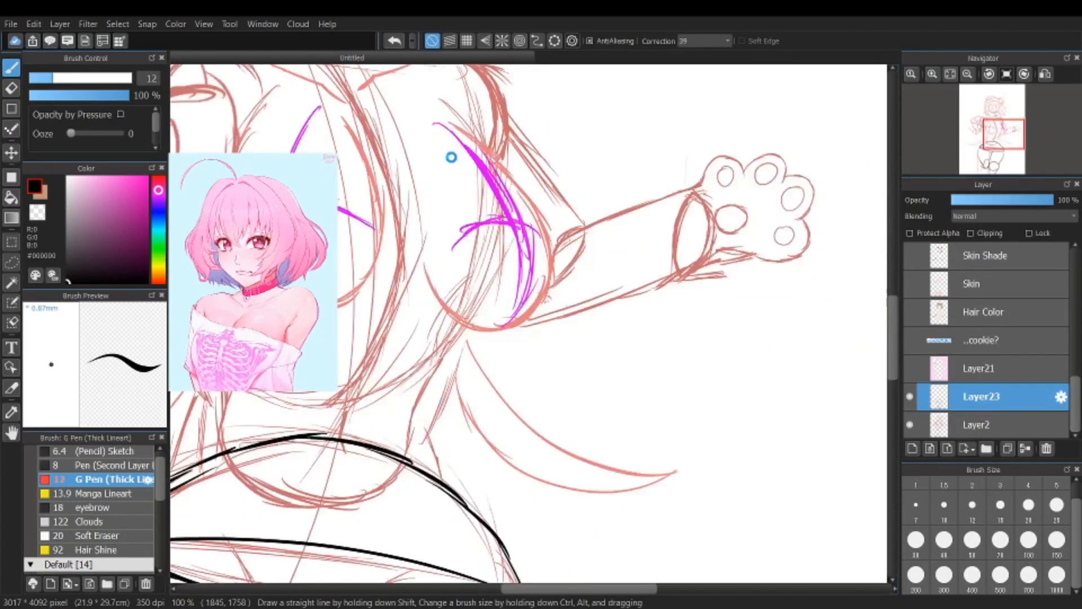
{"action": "scroll", "coordinate": [451, 157], "scroll_direction": "down", "scroll_amount": 4}
{"action": "scroll", "coordinate": [395, 203], "scroll_direction": "up", "scroll_amount": 4}
{"action": "scroll", "coordinate": [367, 232], "scroll_direction": "down", "scroll_amount": 2}
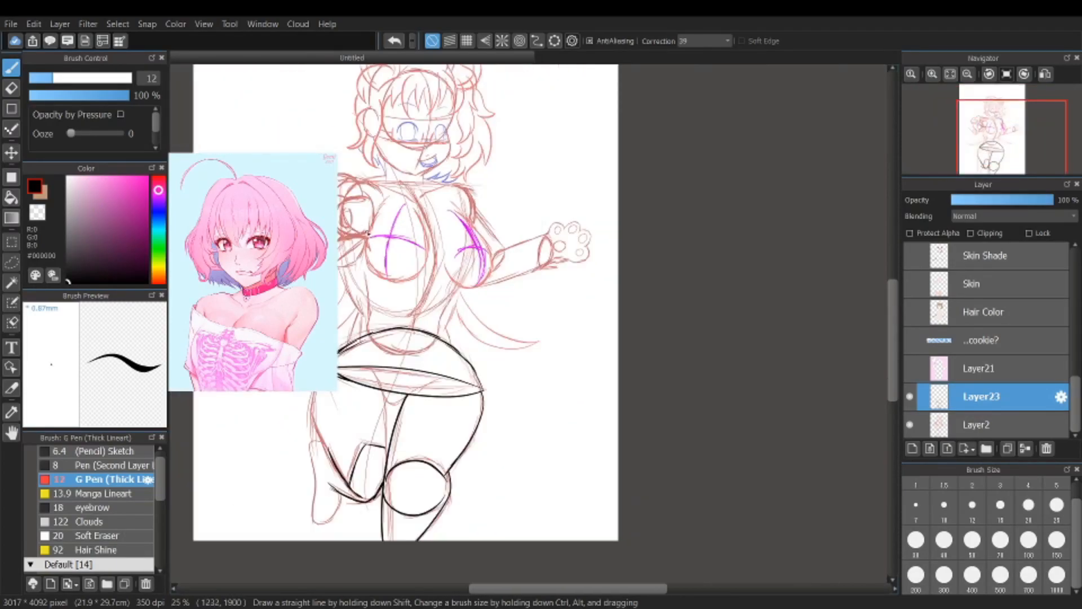
{"action": "scroll", "coordinate": [367, 231], "scroll_direction": "up", "scroll_amount": 3}
{"action": "mouse_move", "coordinate": [473, 101]}
{"action": "left_mouse_down"}
{"action": "mouse_move", "coordinate": [450, 117]}
{"action": "mouse_move", "coordinate": [407, 197]}
{"action": "left_mouse_up"}
{"action": "left_click_drag", "start_coordinate": [438, 144], "coordinate": [393, 244]}
{"action": "left_click_drag", "start_coordinate": [408, 201], "coordinate": [388, 311]}
Step: Trace the rounded lower edge and inner side of the same chest form, leaving its top open
{"action": "mouse_move", "coordinate": [391, 266]}
{"action": "left_mouse_down"}
{"action": "mouse_move", "coordinate": [381, 381]}
{"action": "mouse_move", "coordinate": [382, 359]}
{"action": "mouse_move", "coordinate": [472, 446]}
{"action": "left_mouse_up"}
{"action": "mouse_move", "coordinate": [426, 414]}
{"action": "left_mouse_down"}
{"action": "mouse_move", "coordinate": [567, 441]}
{"action": "mouse_move", "coordinate": [619, 390]}
{"action": "mouse_move", "coordinate": [646, 323]}
{"action": "left_mouse_up"}
{"action": "left_click_drag", "start_coordinate": [626, 379], "coordinate": [623, 221]}
{"action": "left_click_drag", "start_coordinate": [631, 280], "coordinate": [593, 174]}
{"action": "left_click_drag", "start_coordinate": [623, 227], "coordinate": [573, 162]}
{"action": "scroll", "coordinate": [589, 231], "scroll_direction": "down", "scroll_amount": 4}
{"action": "scroll", "coordinate": [583, 231], "scroll_direction": "up", "scroll_amount": 2}
{"action": "scroll", "coordinate": [539, 190], "scroll_direction": "up", "scroll_amount": 1}
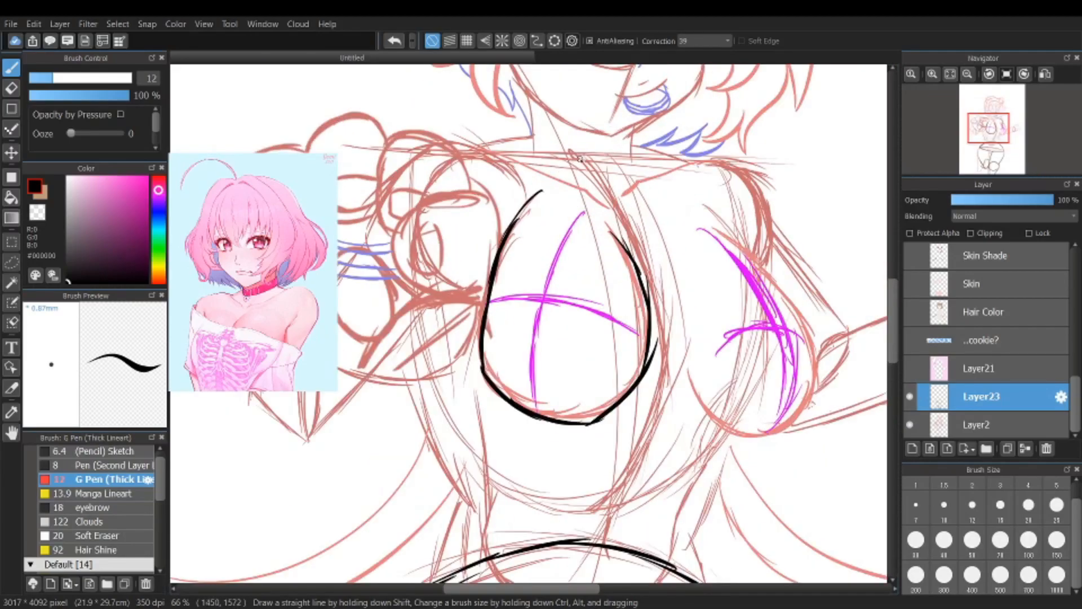
{"action": "scroll", "coordinate": [559, 460], "scroll_direction": "up", "scroll_amount": 2}
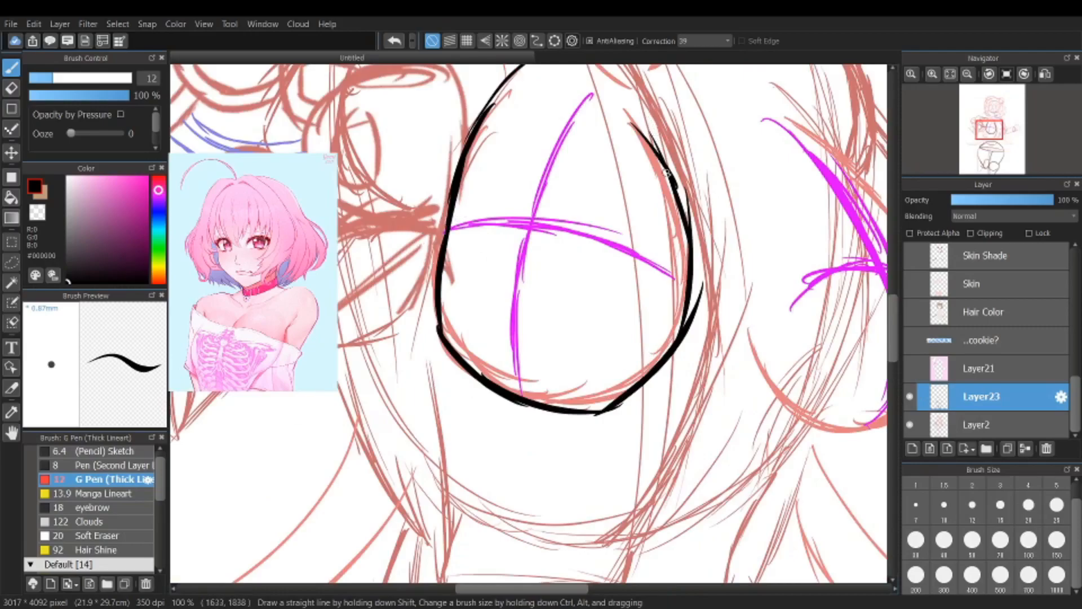
{"action": "mouse_move", "coordinate": [679, 195]}
{"action": "left_mouse_down"}
{"action": "mouse_move", "coordinate": [498, 150]}
{"action": "mouse_move", "coordinate": [496, 307]}
{"action": "left_mouse_up"}
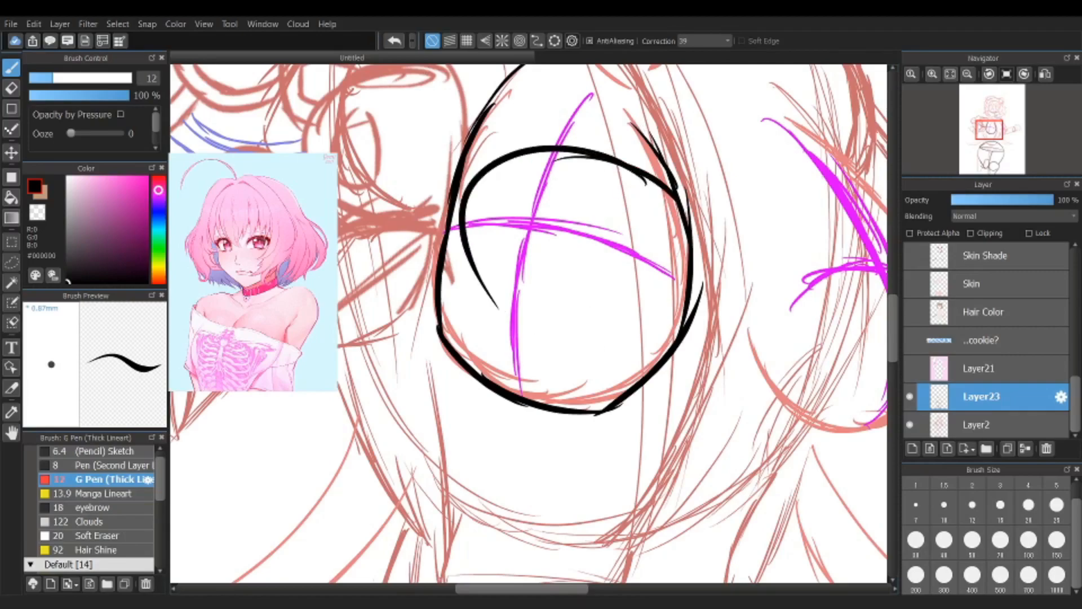
{"action": "left_click", "coordinate": [394, 41]}
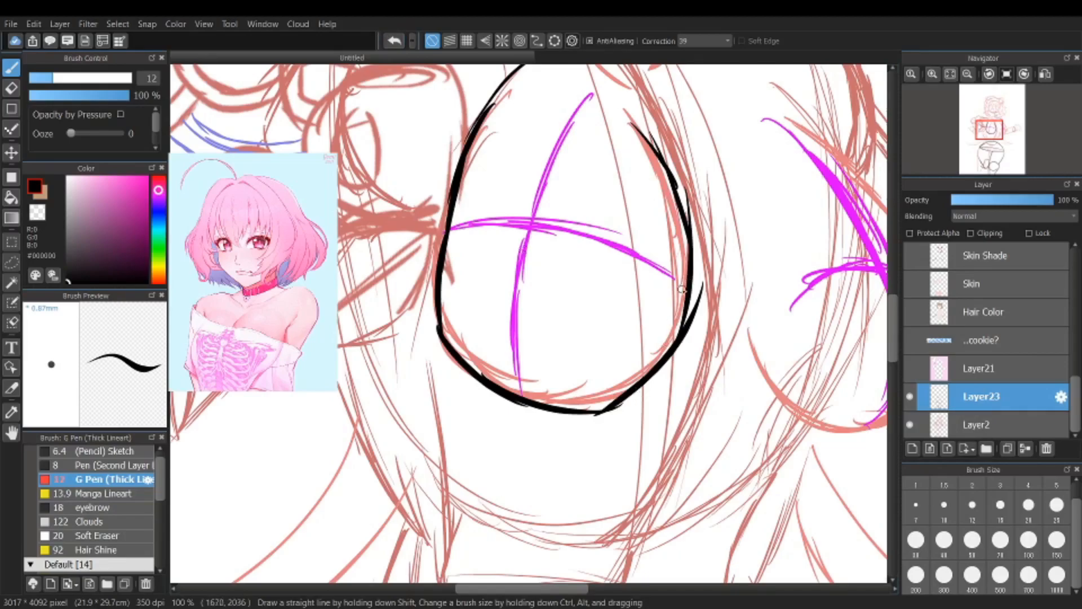
{"action": "scroll", "coordinate": [682, 289], "scroll_direction": "down", "scroll_amount": 1}
{"action": "scroll", "coordinate": [665, 298], "scroll_direction": "down", "scroll_amount": 1}
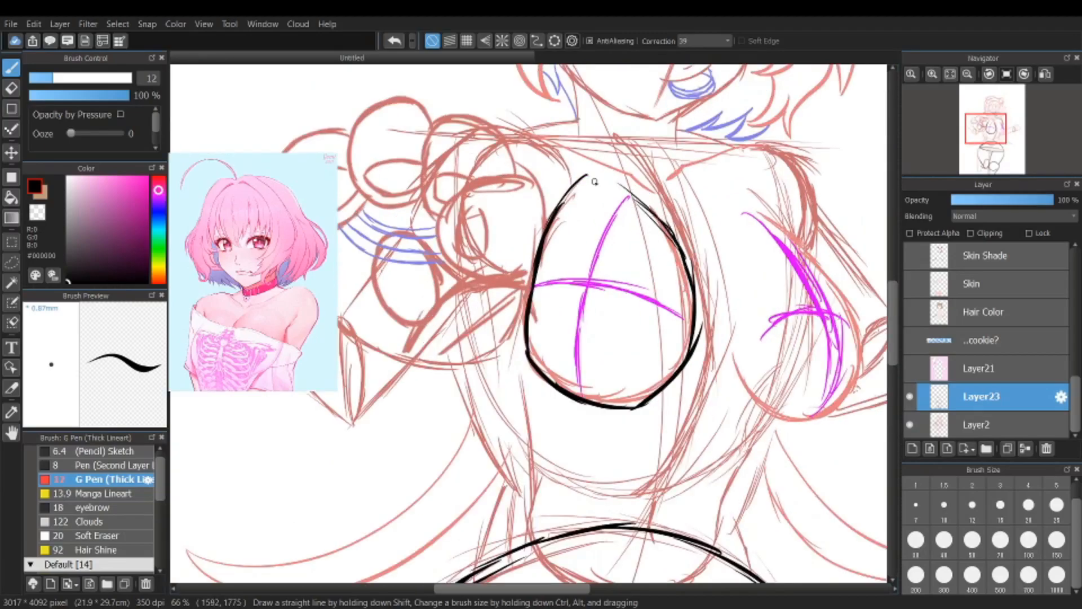
{"action": "scroll", "coordinate": [615, 218], "scroll_direction": "up", "scroll_amount": 2}
{"action": "scroll", "coordinate": [630, 226], "scroll_direction": "down", "scroll_amount": 3}
{"action": "scroll", "coordinate": [582, 455], "scroll_direction": "up", "scroll_amount": 2}
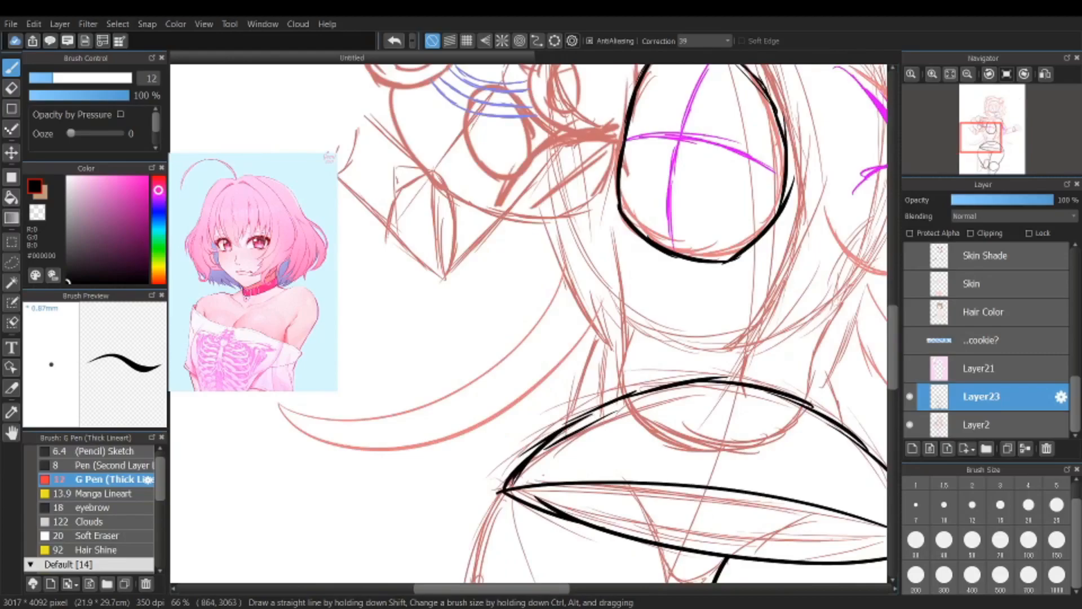
{"action": "scroll", "coordinate": [327, 567], "scroll_direction": "down", "scroll_amount": 2}
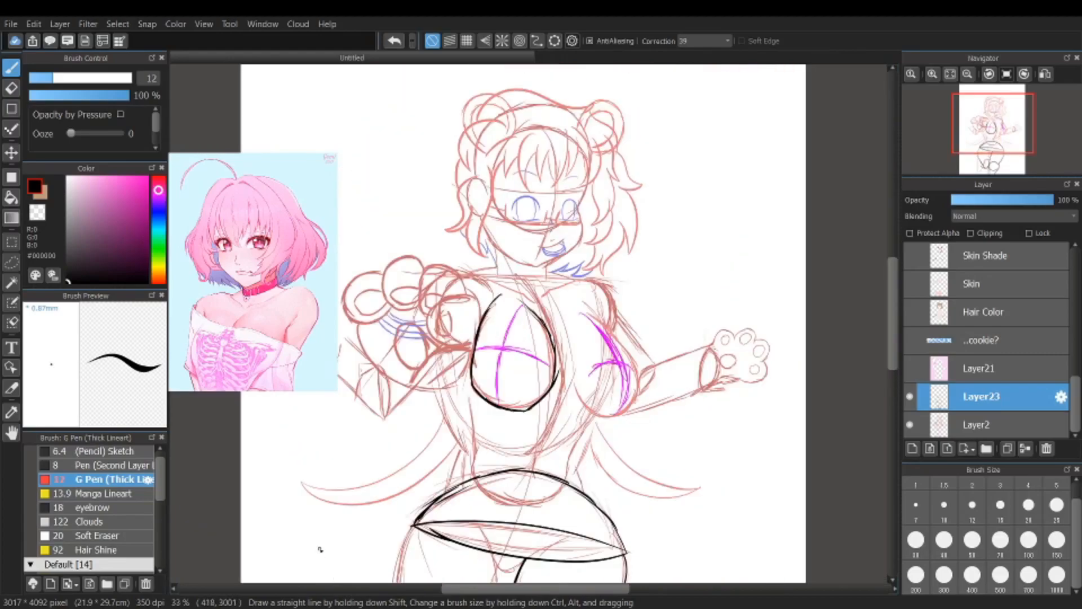
{"action": "scroll", "coordinate": [549, 417], "scroll_direction": "up", "scroll_amount": 1}
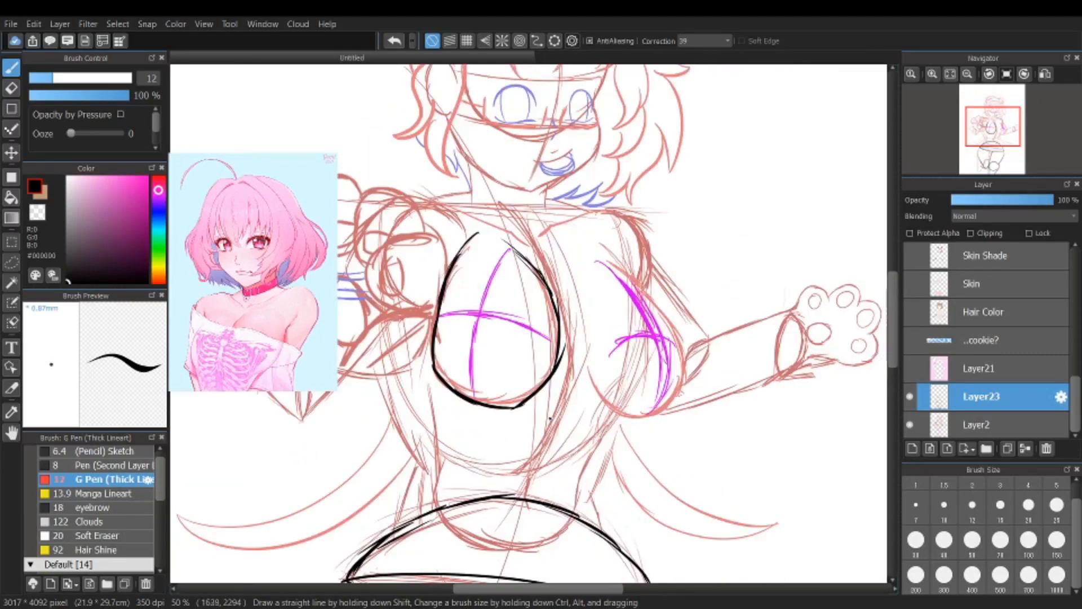
Step: Trace the vertical and horizontal contour guides of both chest forms in black over the purple sketch lines
{"action": "scroll", "coordinate": [552, 417], "scroll_direction": "up", "scroll_amount": 1}
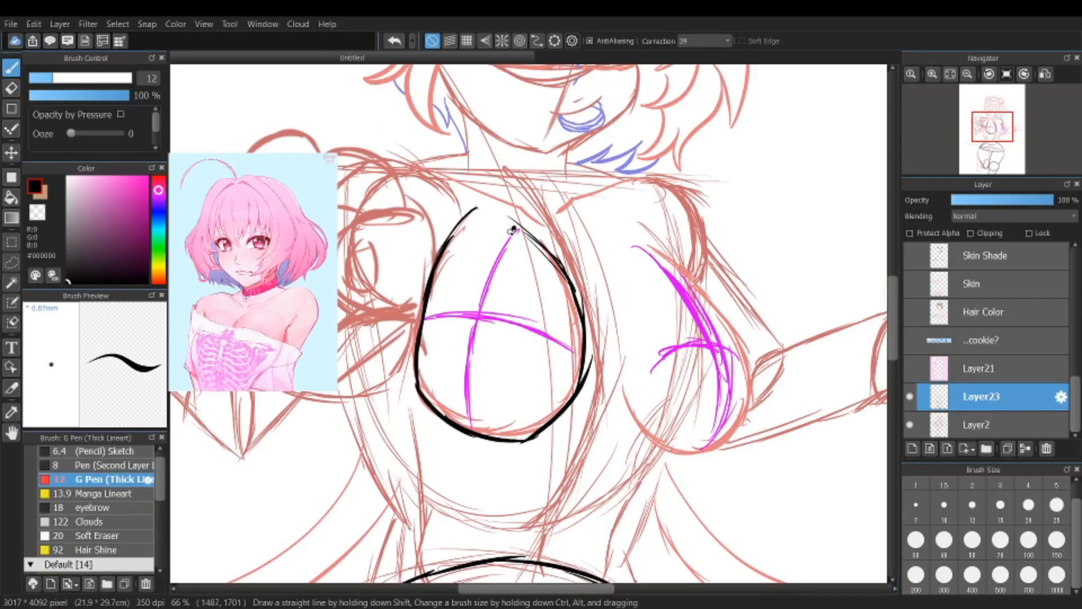
{"action": "mouse_move", "coordinate": [513, 229]}
{"action": "left_mouse_down"}
{"action": "mouse_move", "coordinate": [472, 312]}
{"action": "mouse_move", "coordinate": [492, 437]}
{"action": "left_mouse_up"}
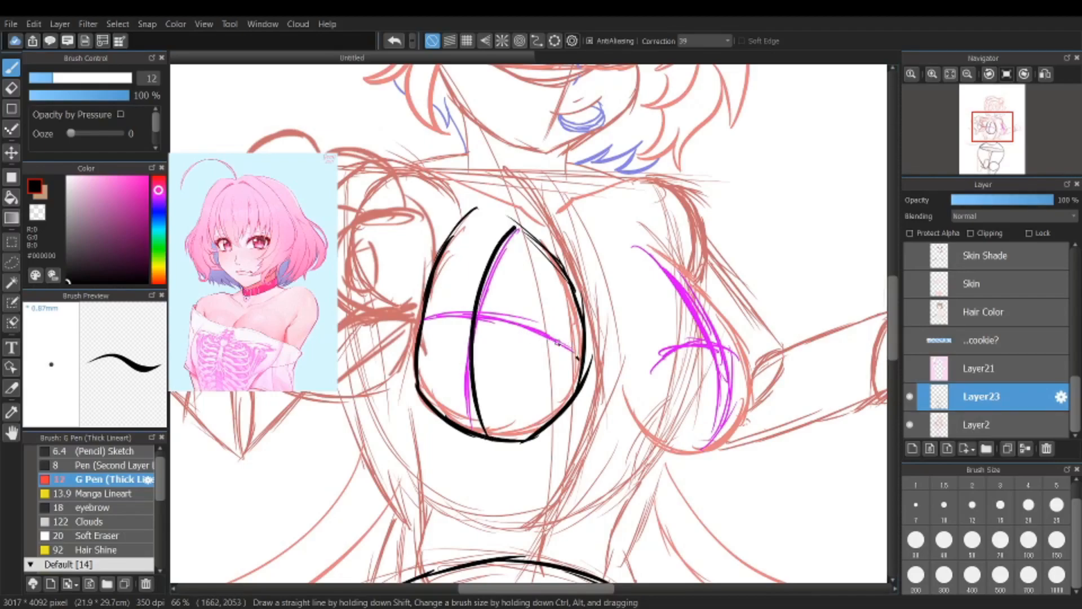
{"action": "left_click_drag", "start_coordinate": [579, 358], "coordinate": [427, 322]}
{"action": "mouse_move", "coordinate": [634, 245]}
{"action": "left_mouse_down"}
{"action": "mouse_move", "coordinate": [668, 268]}
{"action": "mouse_move", "coordinate": [740, 375]}
{"action": "mouse_move", "coordinate": [736, 420]}
{"action": "left_mouse_up"}
{"action": "mouse_move", "coordinate": [652, 372]}
{"action": "left_mouse_down"}
{"action": "mouse_move", "coordinate": [717, 346]}
{"action": "mouse_move", "coordinate": [764, 360]}
{"action": "left_mouse_up"}
{"action": "scroll", "coordinate": [654, 423], "scroll_direction": "down", "scroll_amount": 2}
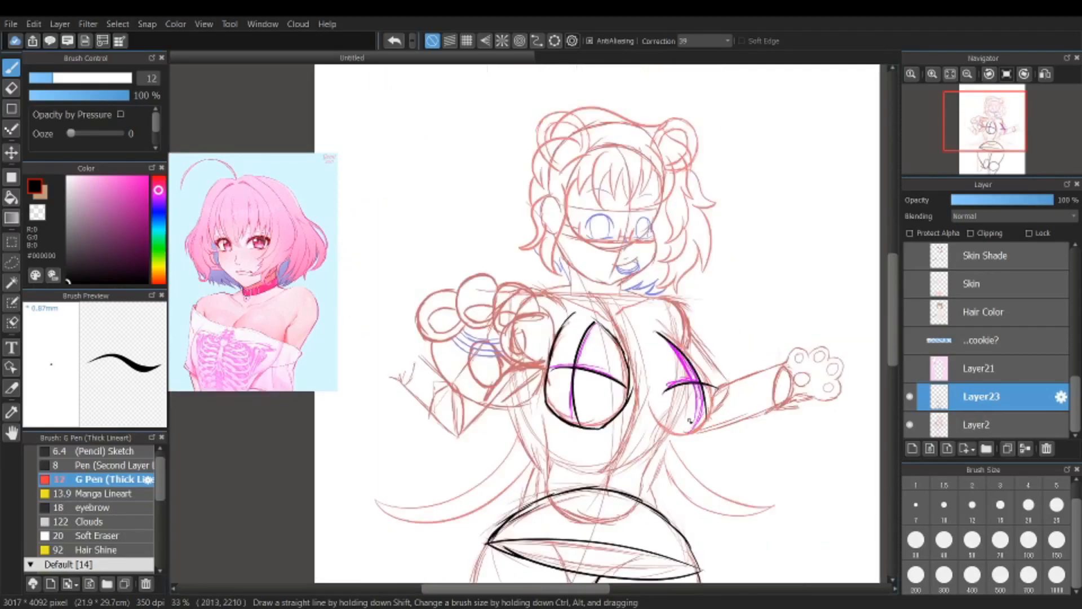
Step: Trace the ribcage oval's side on the viewer's left and its rounded lower edge in black
{"action": "scroll", "coordinate": [699, 389], "scroll_direction": "up", "scroll_amount": 2}
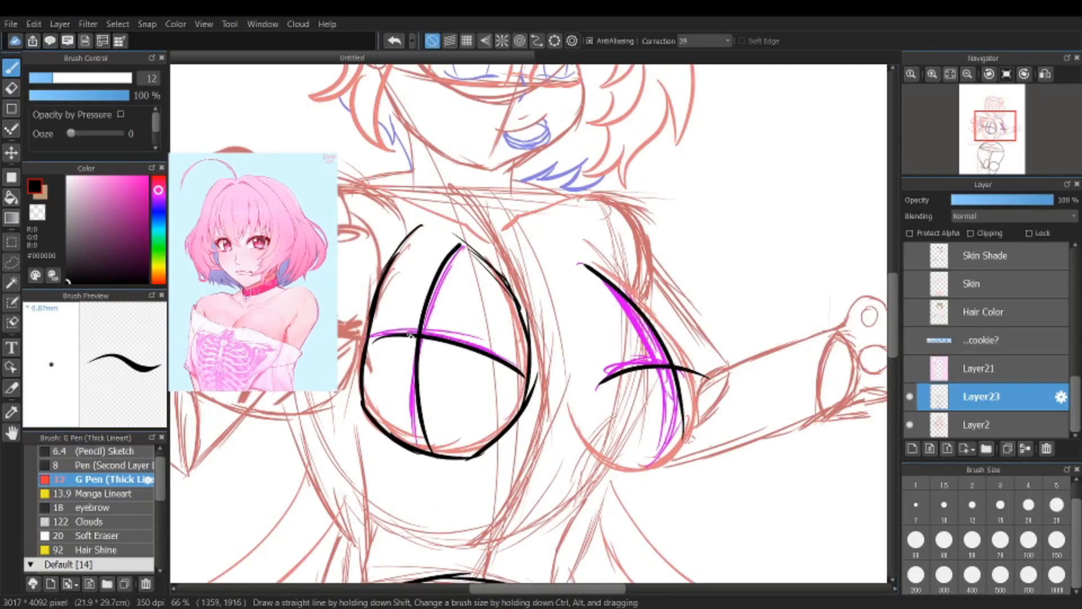
{"action": "scroll", "coordinate": [417, 338], "scroll_direction": "down", "scroll_amount": 8}
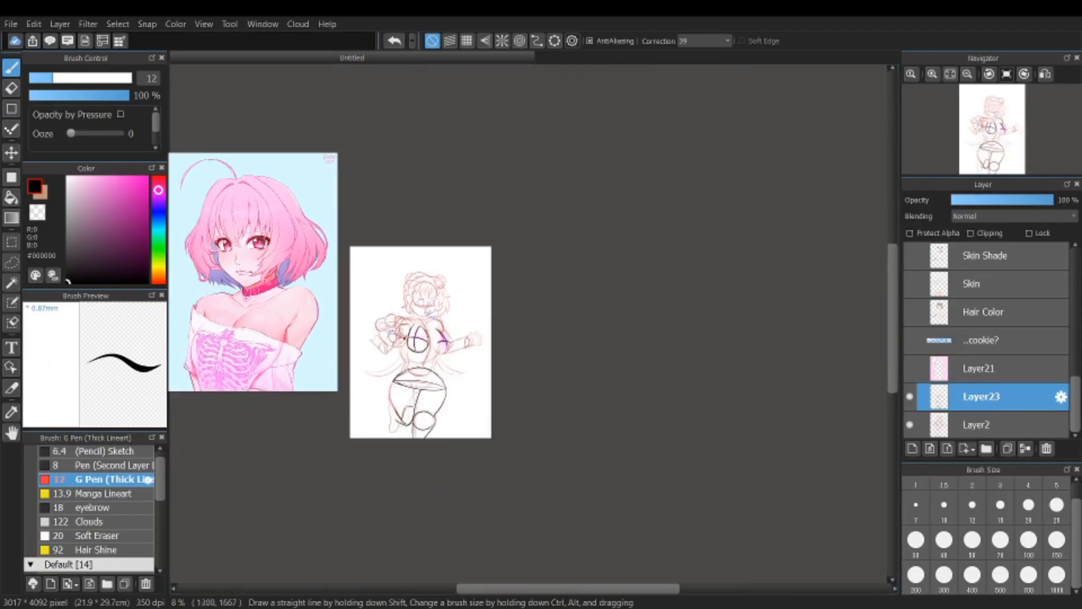
{"action": "scroll", "coordinate": [411, 325], "scroll_direction": "up", "scroll_amount": 4}
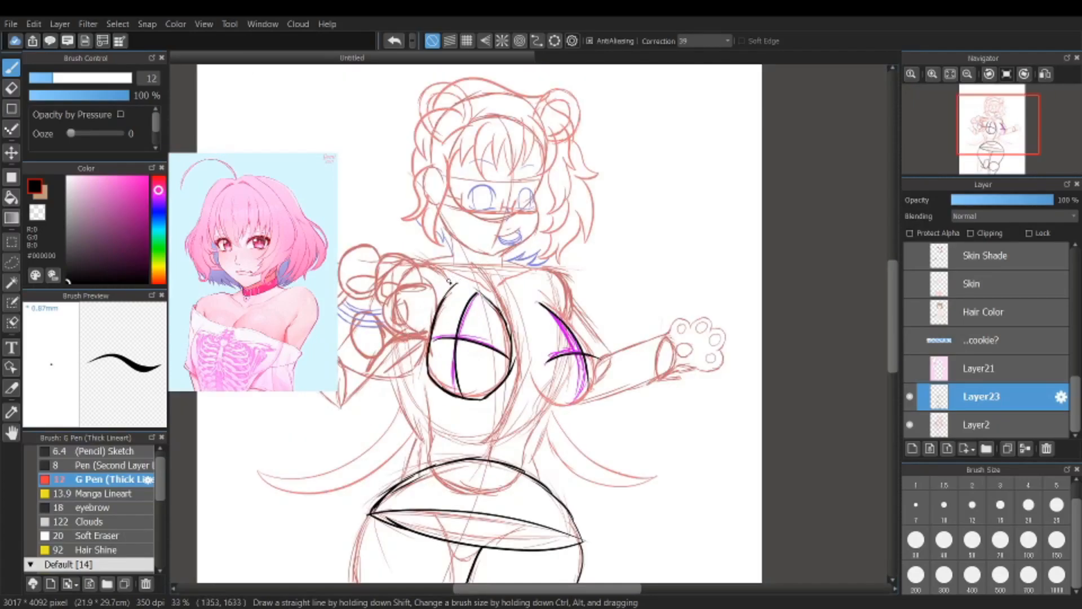
{"action": "scroll", "coordinate": [450, 281], "scroll_direction": "up", "scroll_amount": 1}
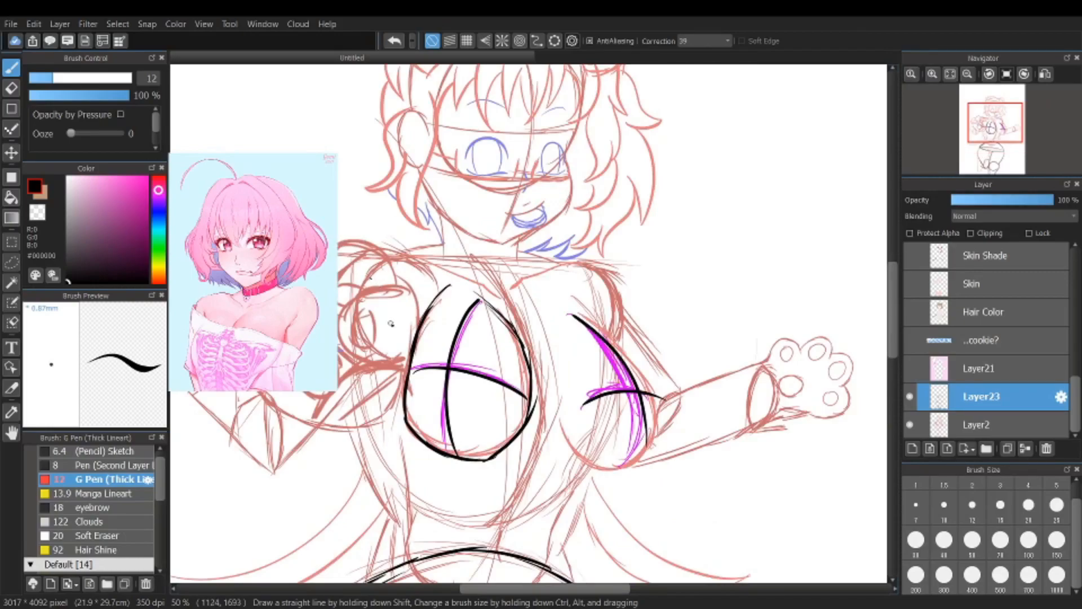
{"action": "mouse_move", "coordinate": [357, 322]}
{"action": "left_mouse_down"}
{"action": "mouse_move", "coordinate": [372, 428]}
{"action": "mouse_move", "coordinate": [394, 468]}
{"action": "mouse_move", "coordinate": [455, 525]}
{"action": "mouse_move", "coordinate": [549, 525]}
{"action": "left_mouse_up"}
{"action": "scroll", "coordinate": [479, 531], "scroll_direction": "up", "scroll_amount": 1}
{"action": "left_click_drag", "start_coordinate": [467, 523], "coordinate": [576, 504]}
{"action": "left_click_drag", "start_coordinate": [521, 527], "coordinate": [607, 483]}
Step: Continue the ribcage oval up the side on the viewer's right and across the top below the neck
{"action": "mouse_move", "coordinate": [553, 515]}
{"action": "left_mouse_down"}
{"action": "mouse_move", "coordinate": [603, 476]}
{"action": "mouse_move", "coordinate": [645, 401]}
{"action": "mouse_move", "coordinate": [651, 266]}
{"action": "left_mouse_up"}
{"action": "left_click_drag", "start_coordinate": [660, 307], "coordinate": [633, 230]}
{"action": "left_click_drag", "start_coordinate": [655, 271], "coordinate": [609, 205]}
{"action": "mouse_move", "coordinate": [647, 247]}
{"action": "left_mouse_down"}
{"action": "mouse_move", "coordinate": [569, 178]}
{"action": "mouse_move", "coordinate": [614, 204]}
{"action": "mouse_move", "coordinate": [548, 170]}
{"action": "mouse_move", "coordinate": [512, 165]}
{"action": "left_mouse_up"}
{"action": "mouse_move", "coordinate": [574, 185]}
{"action": "left_mouse_down"}
{"action": "mouse_move", "coordinate": [516, 154]}
{"action": "mouse_move", "coordinate": [459, 151]}
{"action": "mouse_move", "coordinate": [387, 175]}
{"action": "left_mouse_up"}
Step: Close and thicken the ribcage oval's upper curve at the shoulder on the viewer's left with overlapping strokes
{"action": "scroll", "coordinate": [416, 210], "scroll_direction": "down", "scroll_amount": 3}
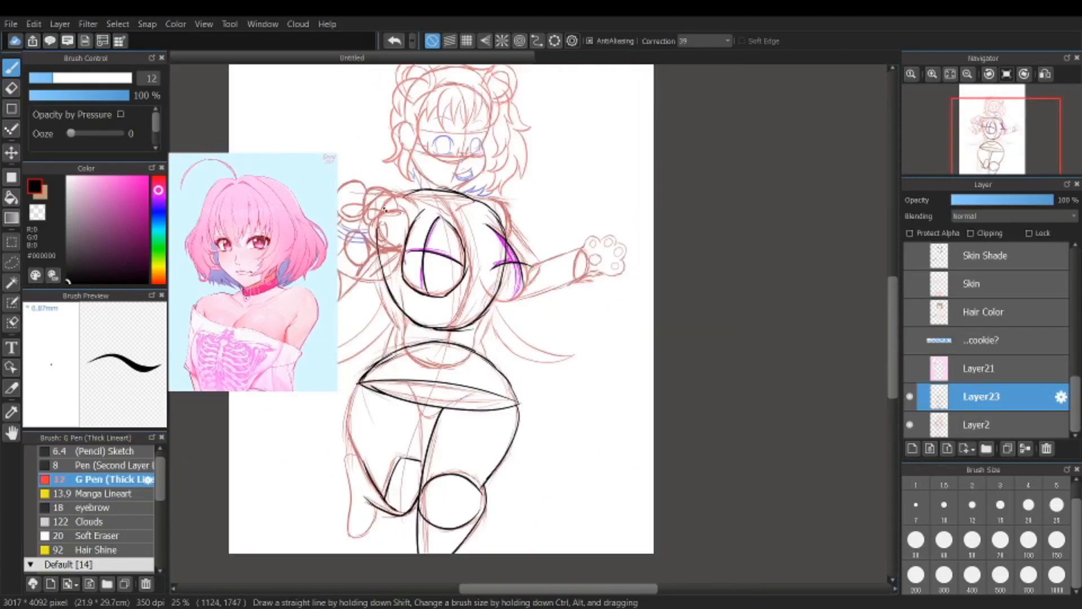
{"action": "scroll", "coordinate": [385, 209], "scroll_direction": "up", "scroll_amount": 3}
{"action": "left_click_drag", "start_coordinate": [368, 322], "coordinate": [377, 235]}
{"action": "mouse_move", "coordinate": [418, 197]}
{"action": "left_mouse_down"}
{"action": "mouse_move", "coordinate": [372, 273]}
{"action": "mouse_move", "coordinate": [373, 251]}
{"action": "left_mouse_up"}
{"action": "mouse_move", "coordinate": [485, 171]}
{"action": "left_mouse_down"}
{"action": "mouse_move", "coordinate": [412, 212]}
{"action": "mouse_move", "coordinate": [425, 199]}
{"action": "left_mouse_up"}
{"action": "left_click_drag", "start_coordinate": [532, 158], "coordinate": [464, 176]}
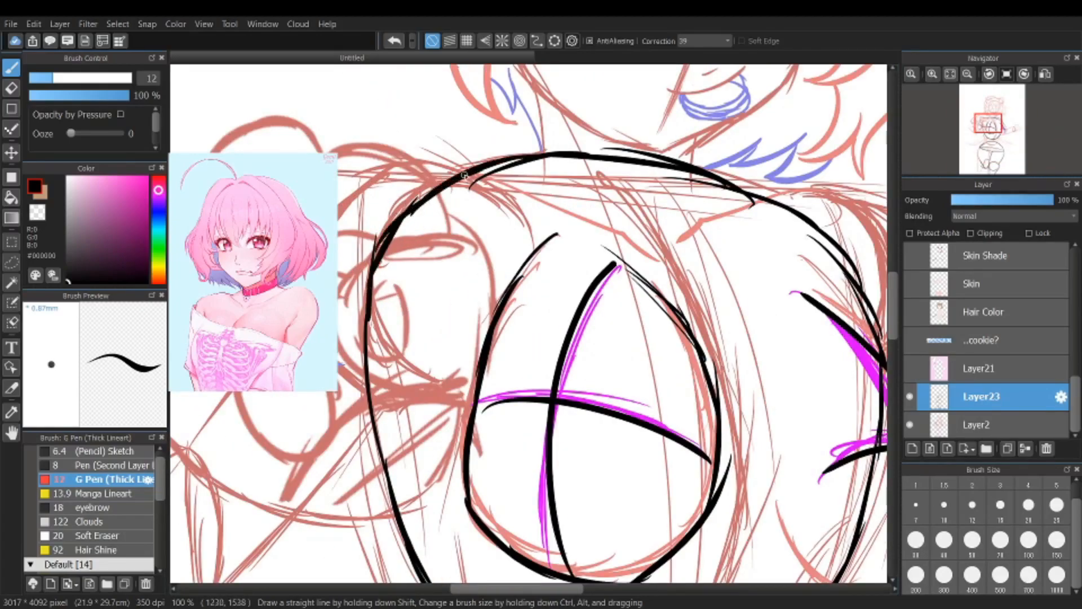
{"action": "scroll", "coordinate": [560, 164], "scroll_direction": "down", "scroll_amount": 4}
{"action": "scroll", "coordinate": [562, 175], "scroll_direction": "up", "scroll_amount": 1}
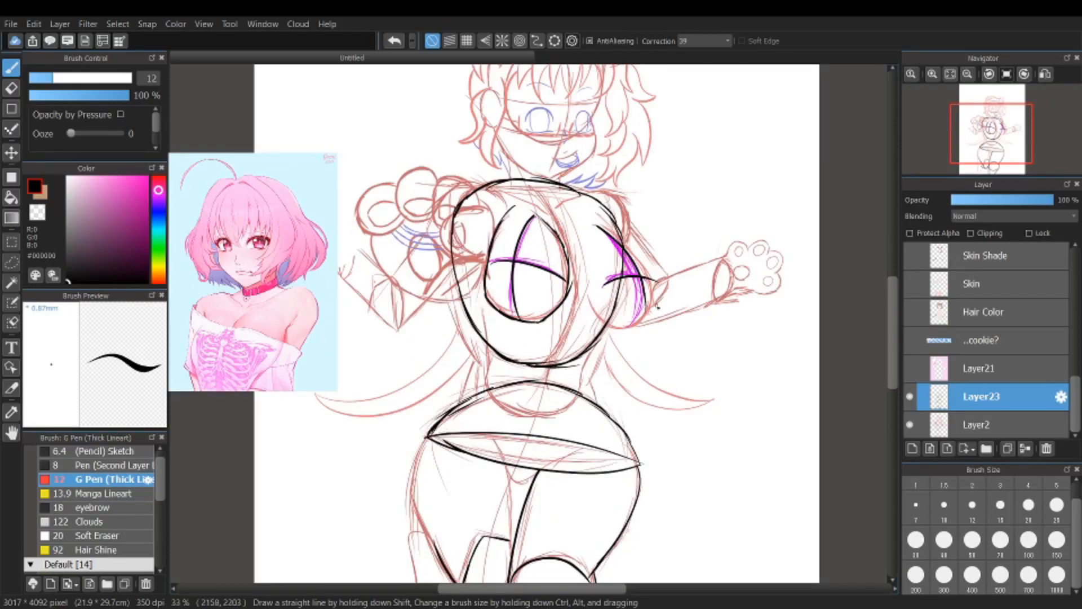
{"action": "scroll", "coordinate": [658, 306], "scroll_direction": "up", "scroll_amount": 3}
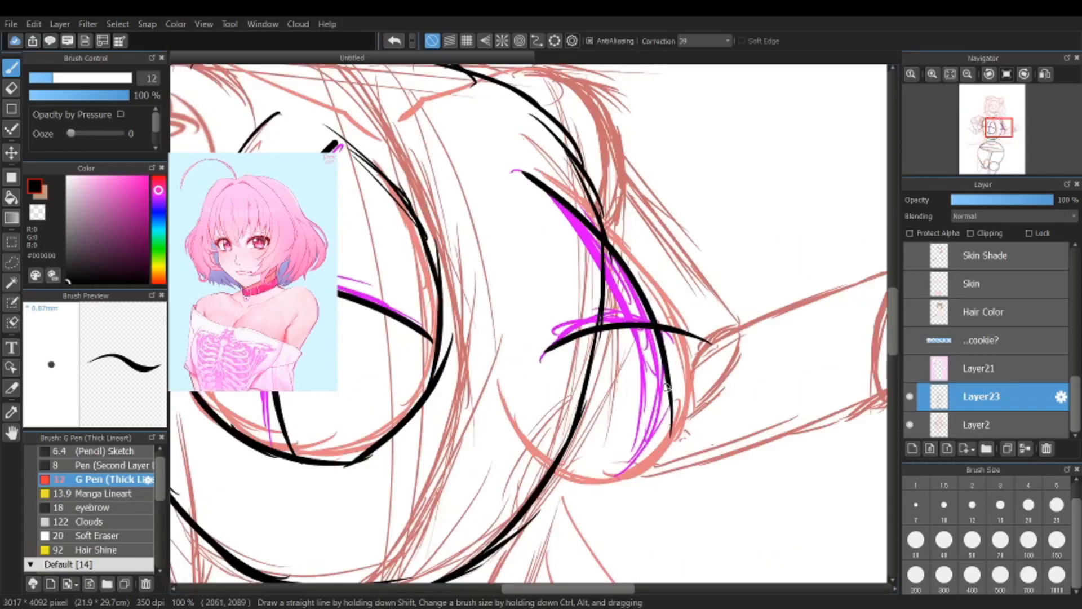
{"action": "scroll", "coordinate": [396, 364], "scroll_direction": "down", "scroll_amount": 3}
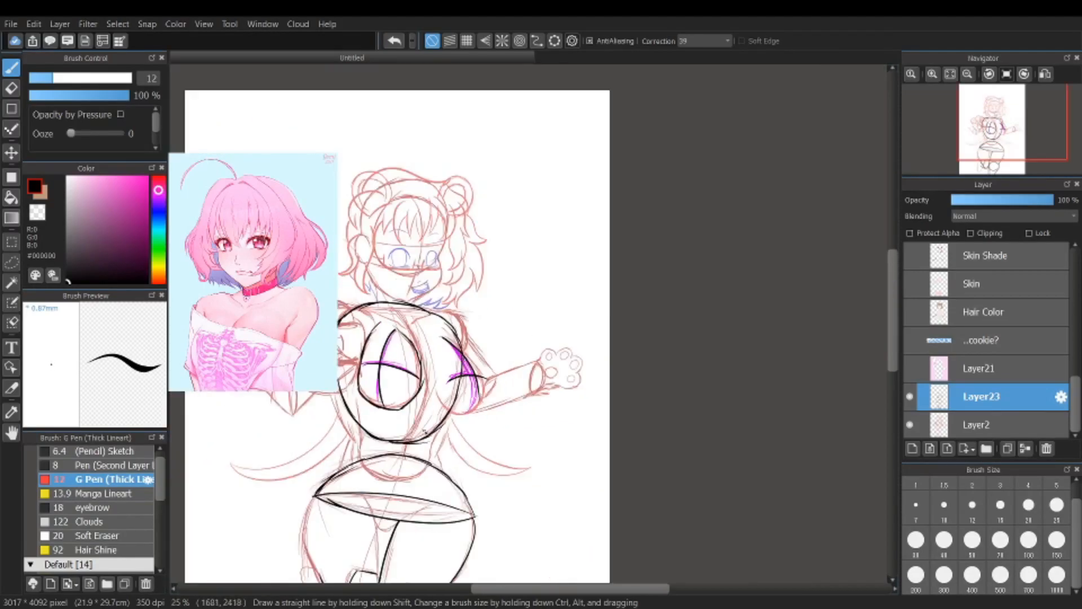
{"action": "scroll", "coordinate": [410, 463], "scroll_direction": "up", "scroll_amount": 1}
{"action": "scroll", "coordinate": [521, 362], "scroll_direction": "down", "scroll_amount": 1}
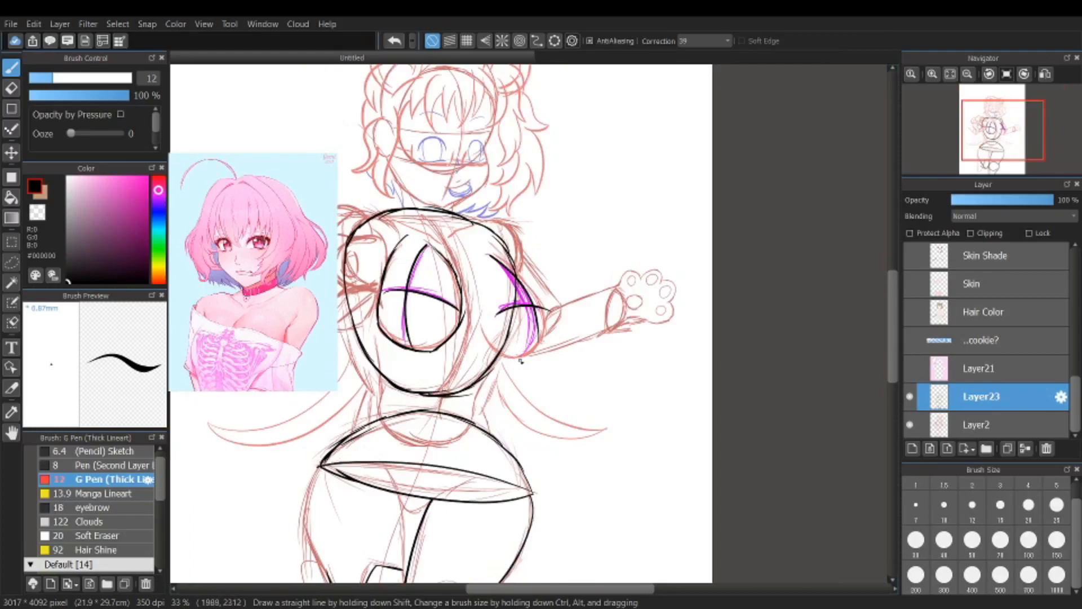
{"action": "scroll", "coordinate": [521, 361], "scroll_direction": "down", "scroll_amount": 2}
{"action": "scroll", "coordinate": [443, 405], "scroll_direction": "up", "scroll_amount": 3}
{"action": "scroll", "coordinate": [569, 289], "scroll_direction": "down", "scroll_amount": 1}
Step: Outline the waist form from both sides of the ribcage down to a rounded lower edge overlapping the hips
{"action": "scroll", "coordinate": [654, 271], "scroll_direction": "up", "scroll_amount": 4}
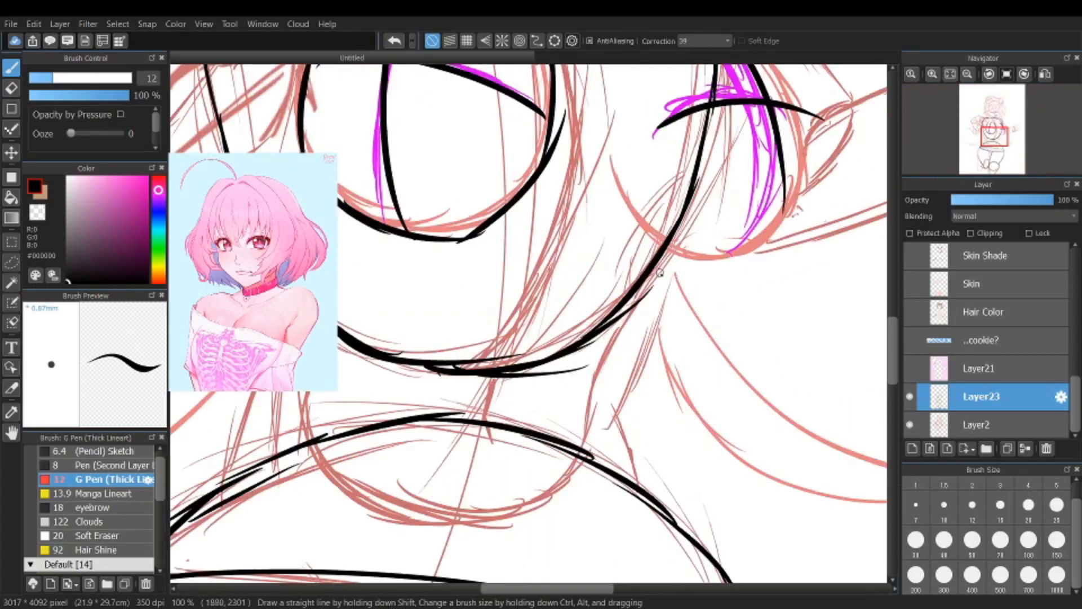
{"action": "mouse_move", "coordinate": [647, 287]}
{"action": "left_mouse_down"}
{"action": "mouse_move", "coordinate": [622, 329]}
{"action": "mouse_move", "coordinate": [642, 293]}
{"action": "mouse_move", "coordinate": [594, 386]}
{"action": "mouse_move", "coordinate": [598, 367]}
{"action": "mouse_move", "coordinate": [567, 478]}
{"action": "mouse_move", "coordinate": [471, 530]}
{"action": "left_mouse_up"}
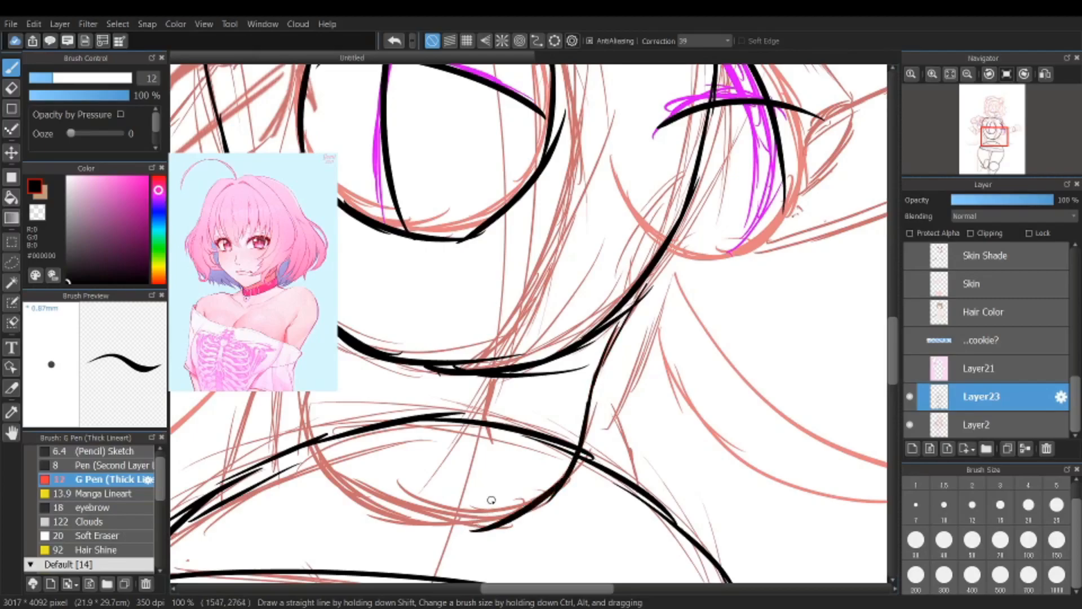
{"action": "scroll", "coordinate": [491, 500], "scroll_direction": "down", "scroll_amount": 4}
{"action": "scroll", "coordinate": [451, 437], "scroll_direction": "up", "scroll_amount": 3}
{"action": "mouse_move", "coordinate": [437, 387]}
{"action": "left_mouse_down"}
{"action": "mouse_move", "coordinate": [423, 408]}
{"action": "mouse_move", "coordinate": [434, 461]}
{"action": "mouse_move", "coordinate": [422, 437]}
{"action": "mouse_move", "coordinate": [438, 472]}
{"action": "mouse_move", "coordinate": [566, 501]}
{"action": "left_mouse_up"}
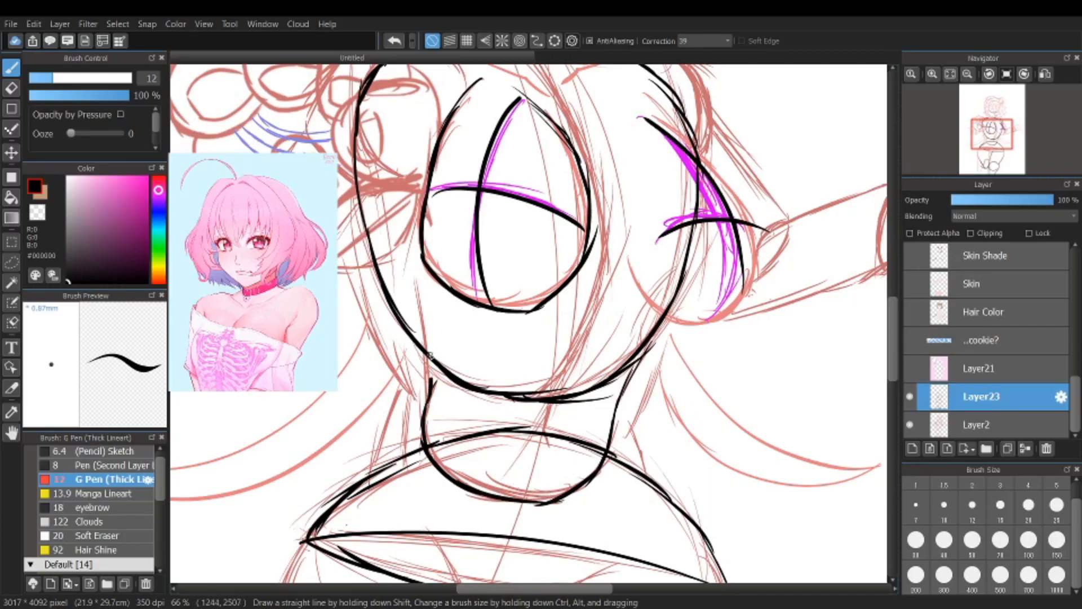
Step: Examine the traced torso together with the sketched arms and paws, both as a whole and close up
{"action": "scroll", "coordinate": [433, 344], "scroll_direction": "down", "scroll_amount": 3}
{"action": "scroll", "coordinate": [434, 344], "scroll_direction": "down", "scroll_amount": 2}
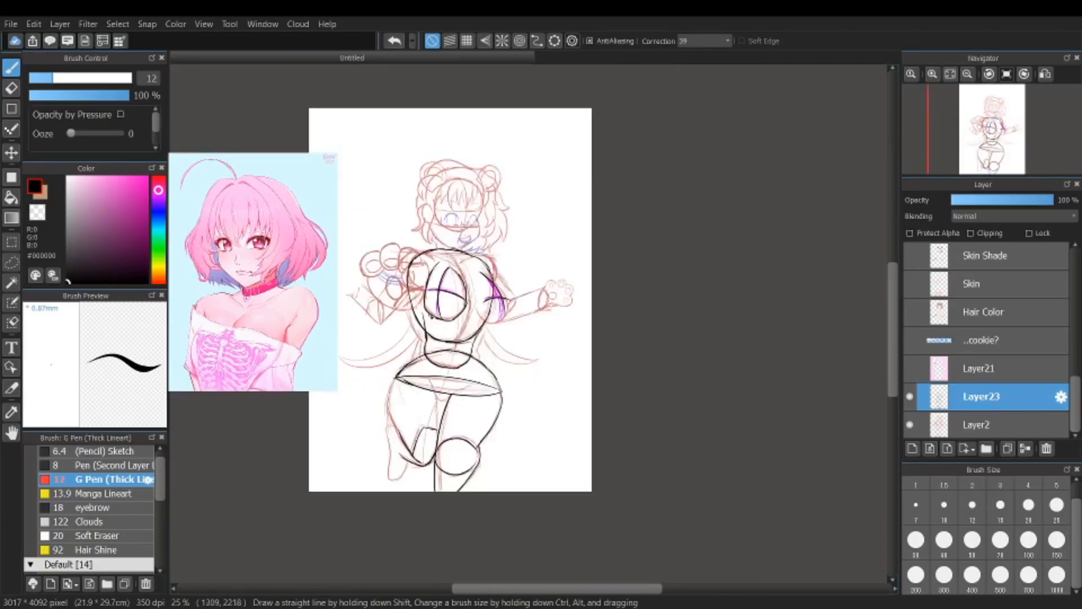
{"action": "scroll", "coordinate": [557, 338], "scroll_direction": "up", "scroll_amount": 4}
{"action": "scroll", "coordinate": [557, 337], "scroll_direction": "down", "scroll_amount": 3}
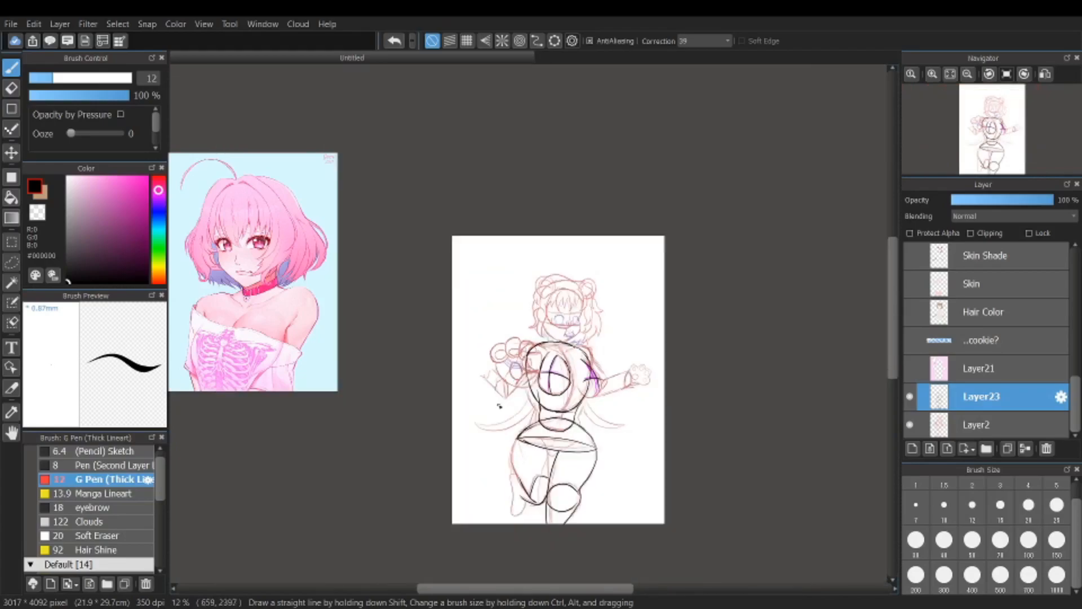
{"action": "scroll", "coordinate": [607, 359], "scroll_direction": "up", "scroll_amount": 2}
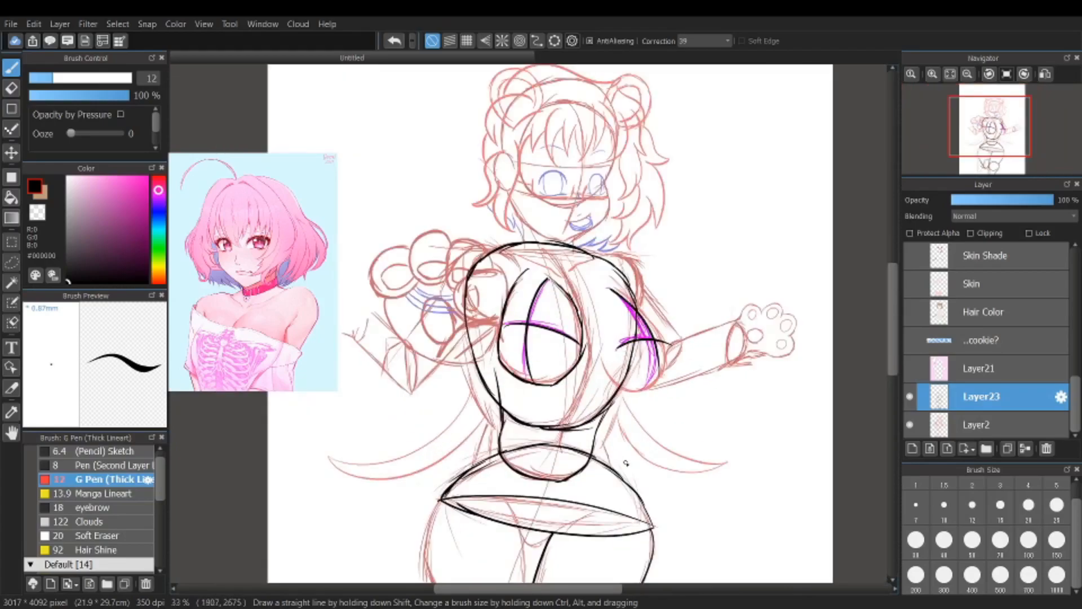
{"action": "scroll", "coordinate": [485, 357], "scroll_direction": "down", "scroll_amount": 1}
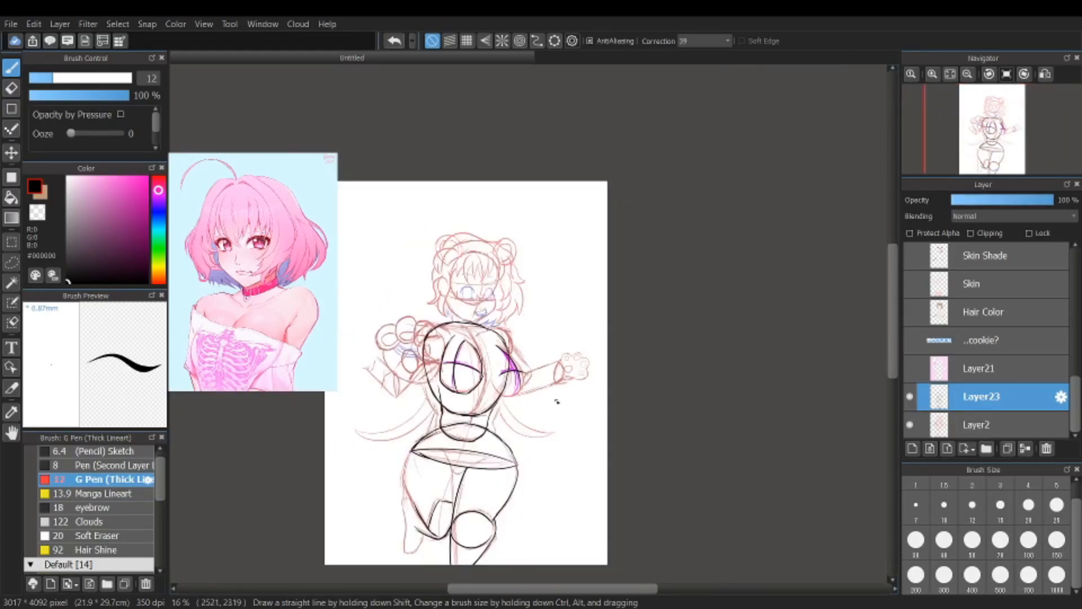
{"action": "scroll", "coordinate": [572, 338], "scroll_direction": "up", "scroll_amount": 3}
{"action": "scroll", "coordinate": [697, 271], "scroll_direction": "down", "scroll_amount": 3}
{"action": "scroll", "coordinate": [623, 343], "scroll_direction": "up", "scroll_amount": 3}
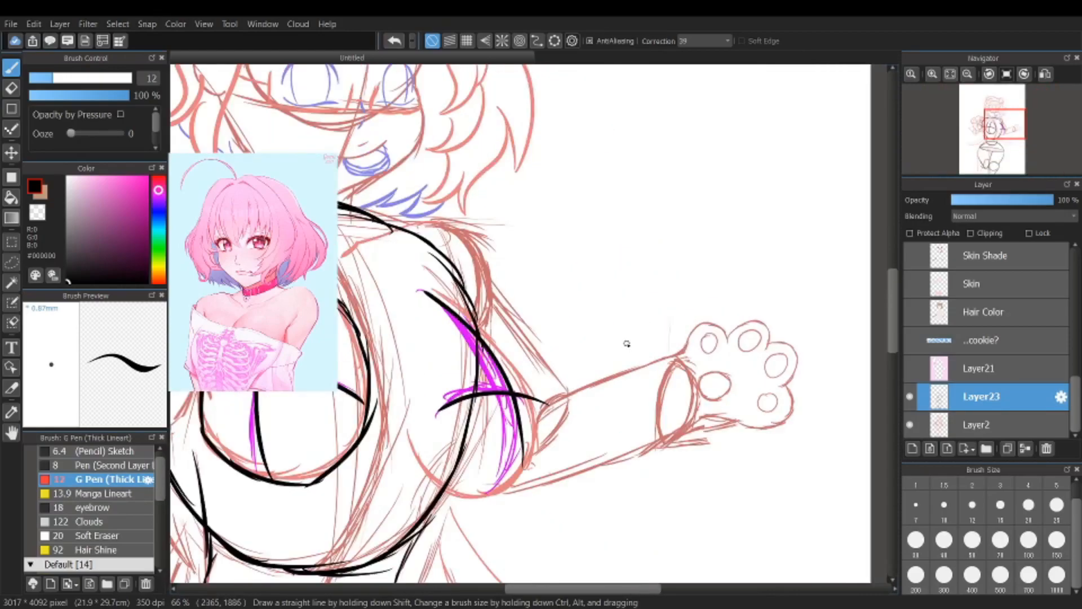
{"action": "scroll", "coordinate": [571, 409], "scroll_direction": "down", "scroll_amount": 3}
{"action": "scroll", "coordinate": [383, 440], "scroll_direction": "up", "scroll_amount": 2}
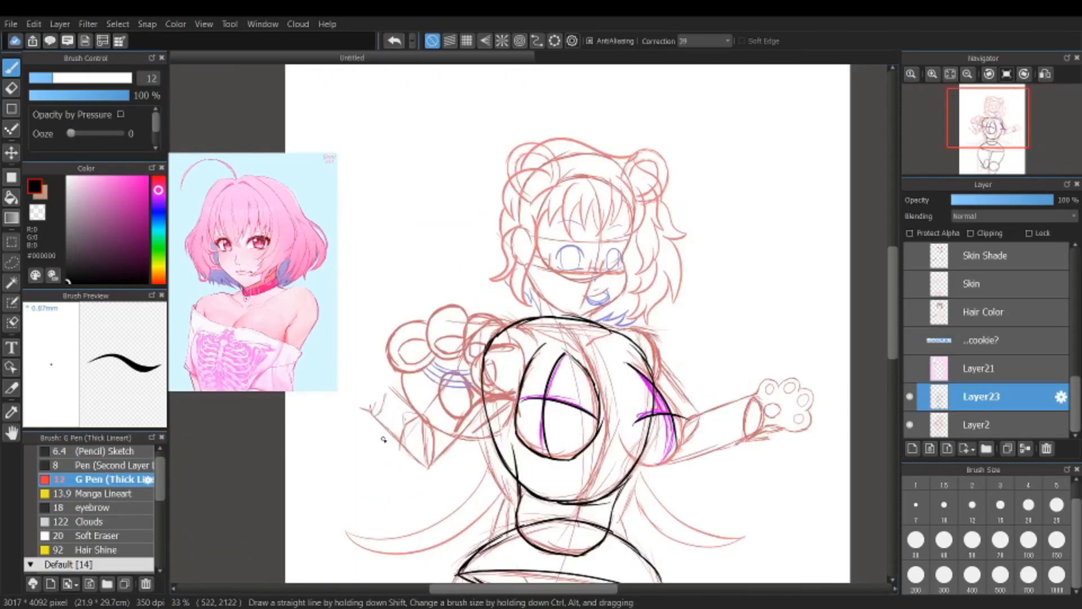
{"action": "scroll", "coordinate": [407, 466], "scroll_direction": "up", "scroll_amount": 2}
{"action": "scroll", "coordinate": [433, 427], "scroll_direction": "down", "scroll_amount": 2}
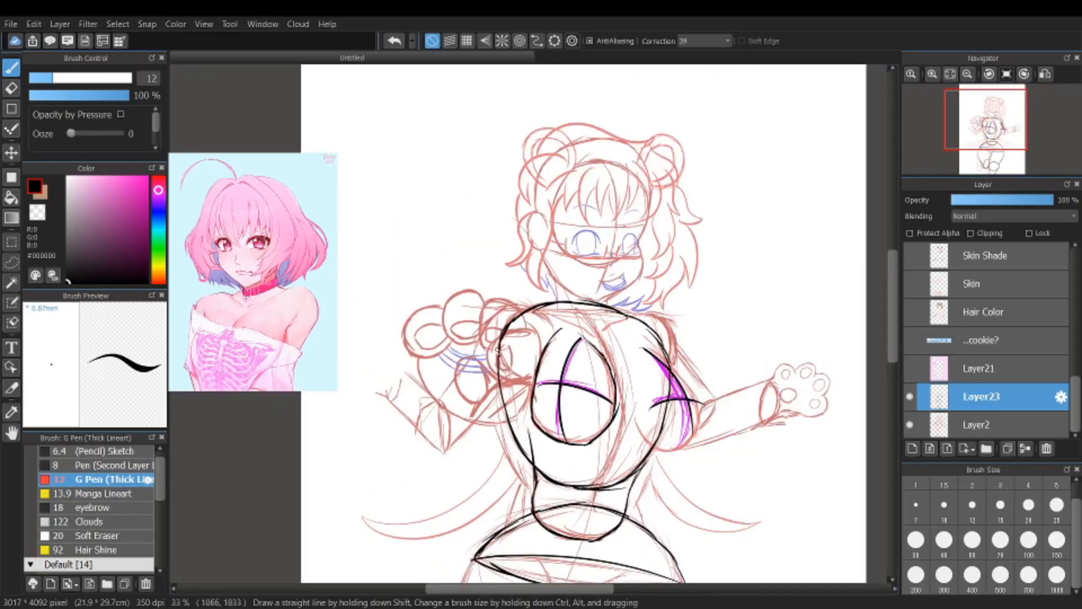
{"action": "scroll", "coordinate": [441, 343], "scroll_direction": "up", "scroll_amount": 2}
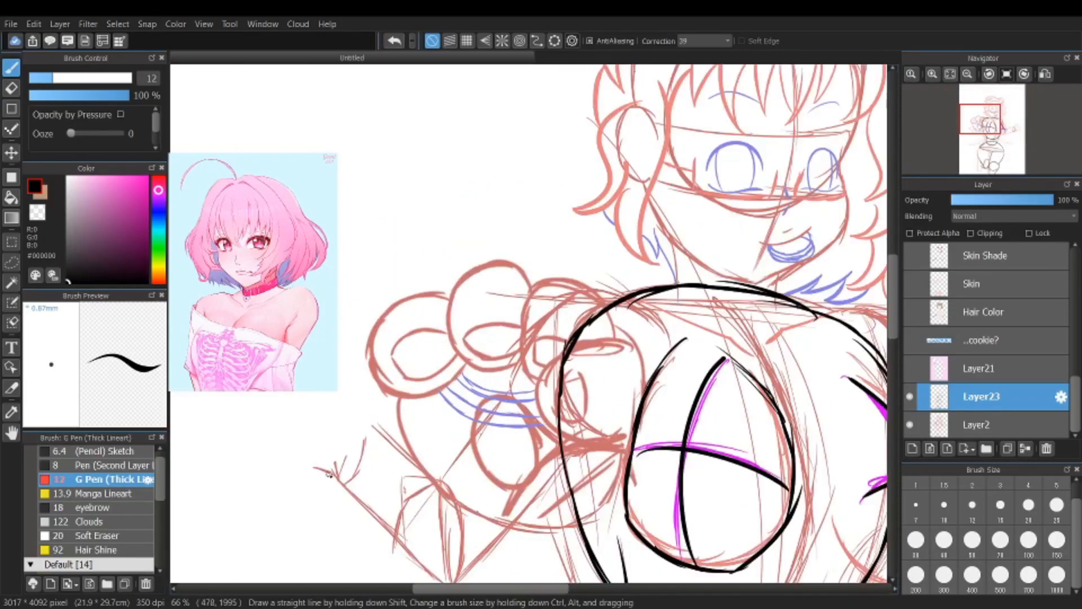
{"action": "scroll", "coordinate": [496, 424], "scroll_direction": "down", "scroll_amount": 4}
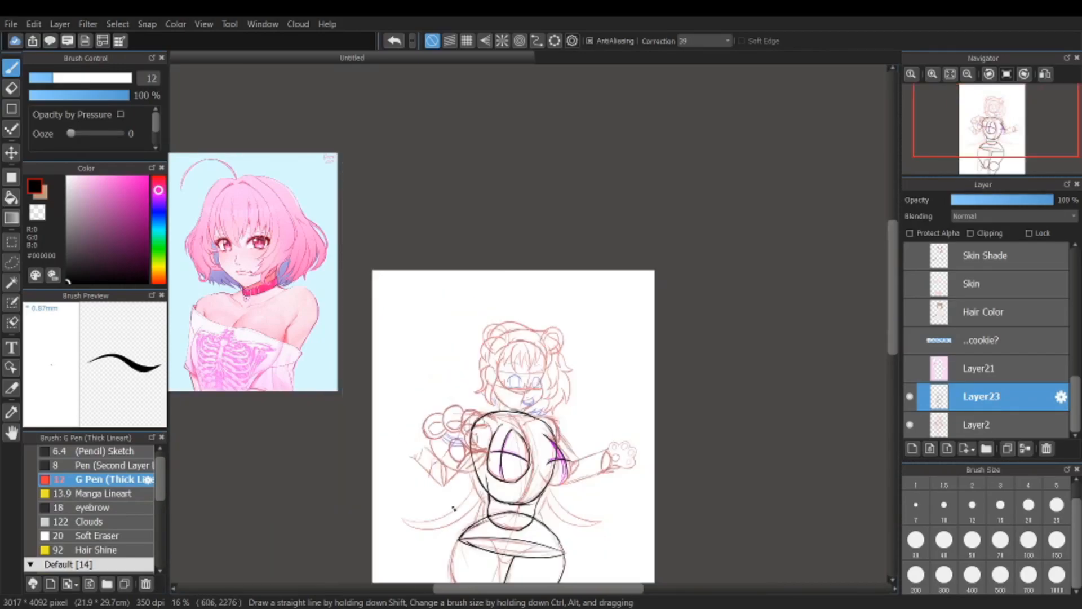
{"action": "scroll", "coordinate": [454, 509], "scroll_direction": "up", "scroll_amount": 2}
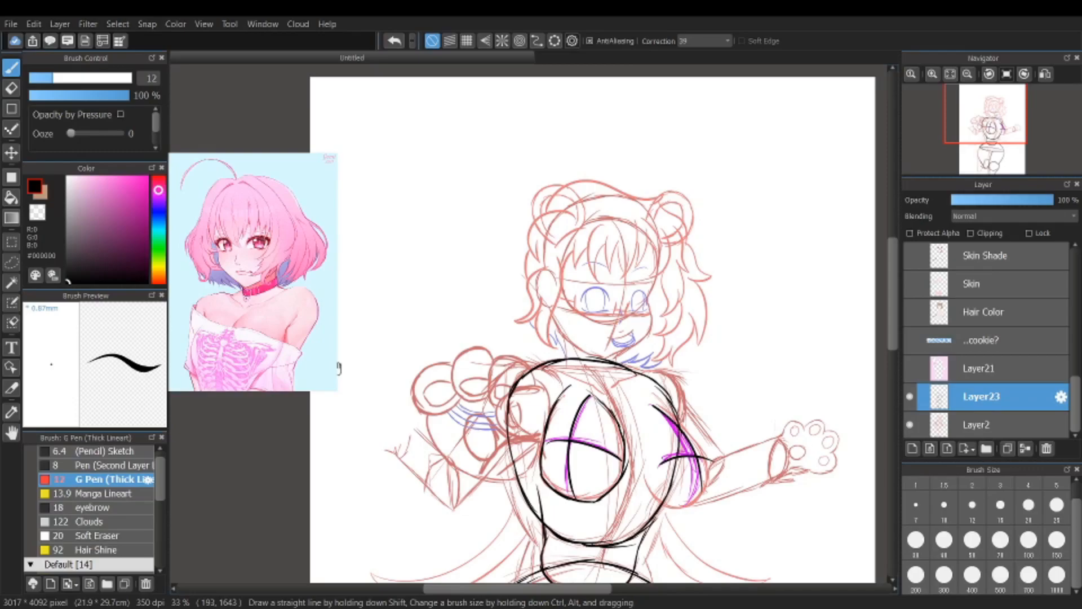
{"action": "scroll", "coordinate": [443, 441], "scroll_direction": "up", "scroll_amount": 4}
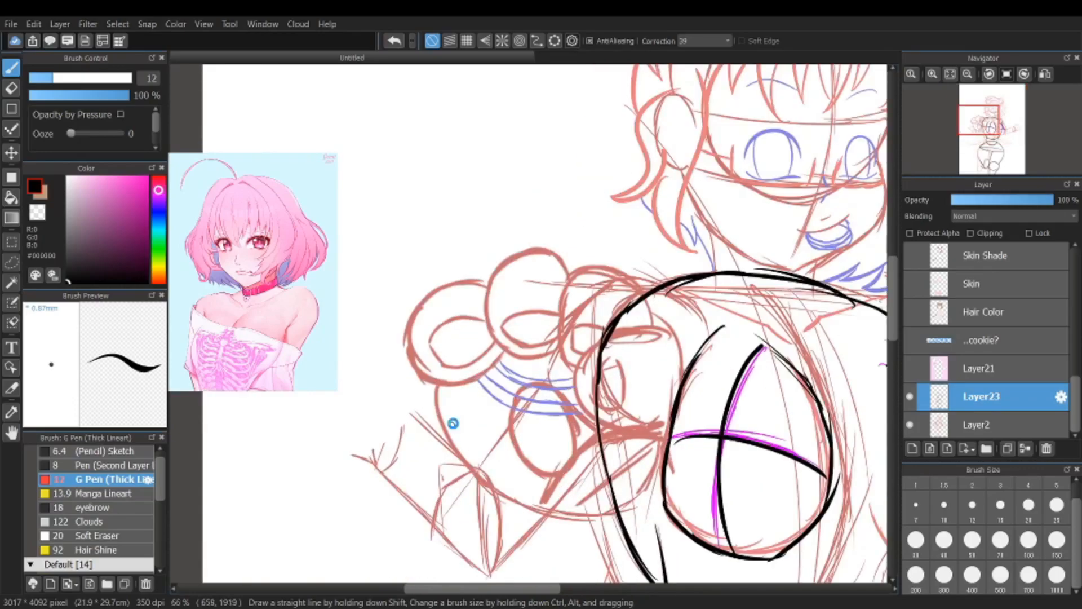
Step: Trace the rounded shoulder cap in black where the outstretched arm meets the ribcage on the viewer's right
{"action": "scroll", "coordinate": [694, 337], "scroll_direction": "down", "scroll_amount": 4}
{"action": "scroll", "coordinate": [679, 338], "scroll_direction": "up", "scroll_amount": 4}
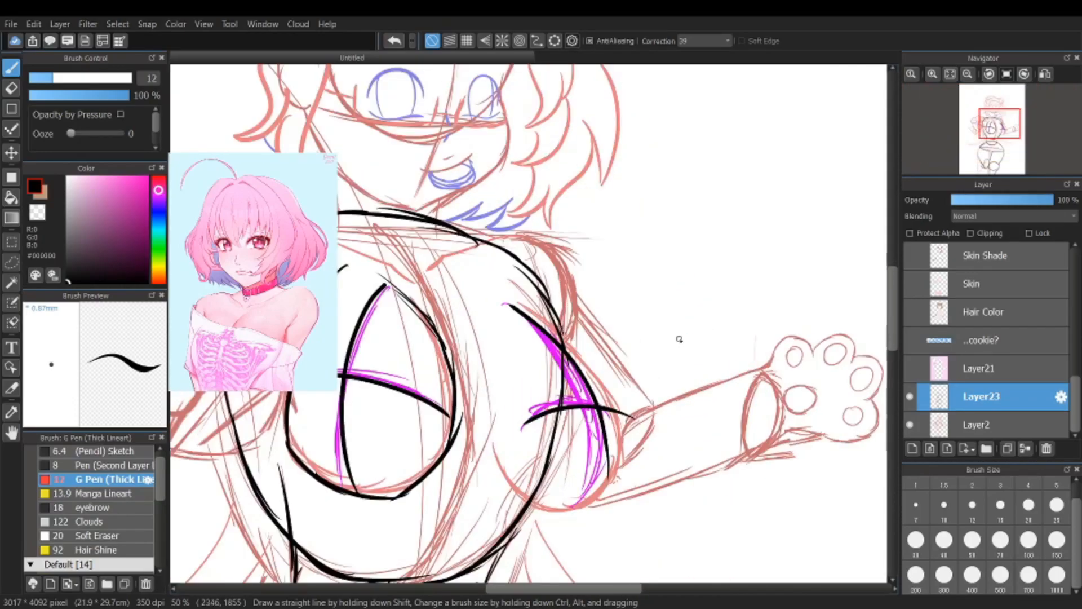
{"action": "mouse_move", "coordinate": [497, 242]}
{"action": "left_mouse_down"}
{"action": "mouse_move", "coordinate": [533, 239]}
{"action": "mouse_move", "coordinate": [574, 280]}
{"action": "left_mouse_up"}
{"action": "left_click_drag", "start_coordinate": [564, 268], "coordinate": [564, 333]}
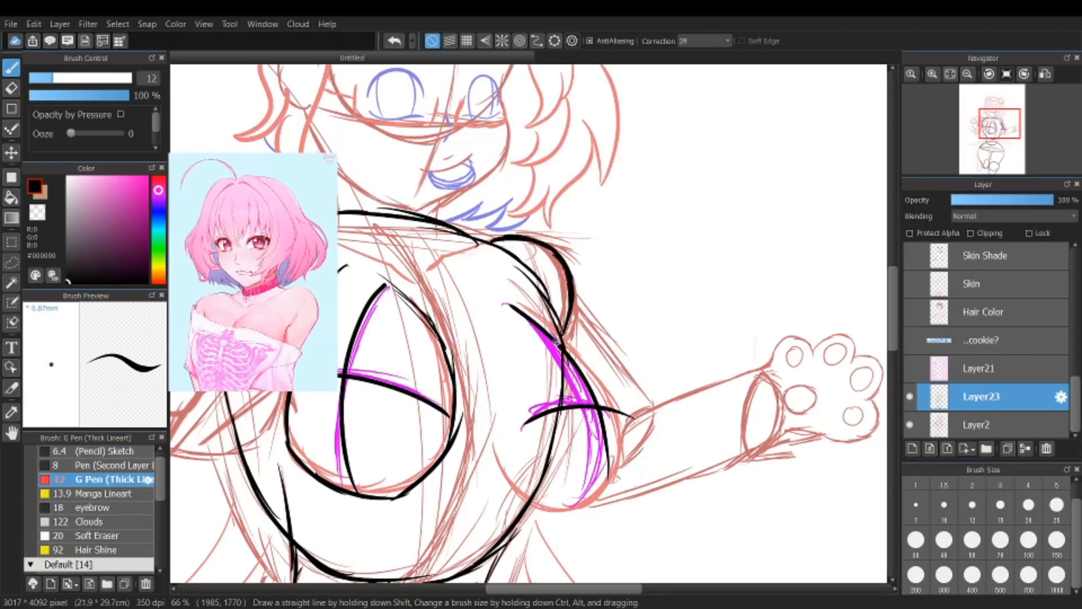
Step: Trace the outer edge of the upper arm from the shoulder down to the elbow with overlapping strokes
{"action": "scroll", "coordinate": [557, 333], "scroll_direction": "down", "scroll_amount": 2}
{"action": "scroll", "coordinate": [530, 310], "scroll_direction": "up", "scroll_amount": 2}
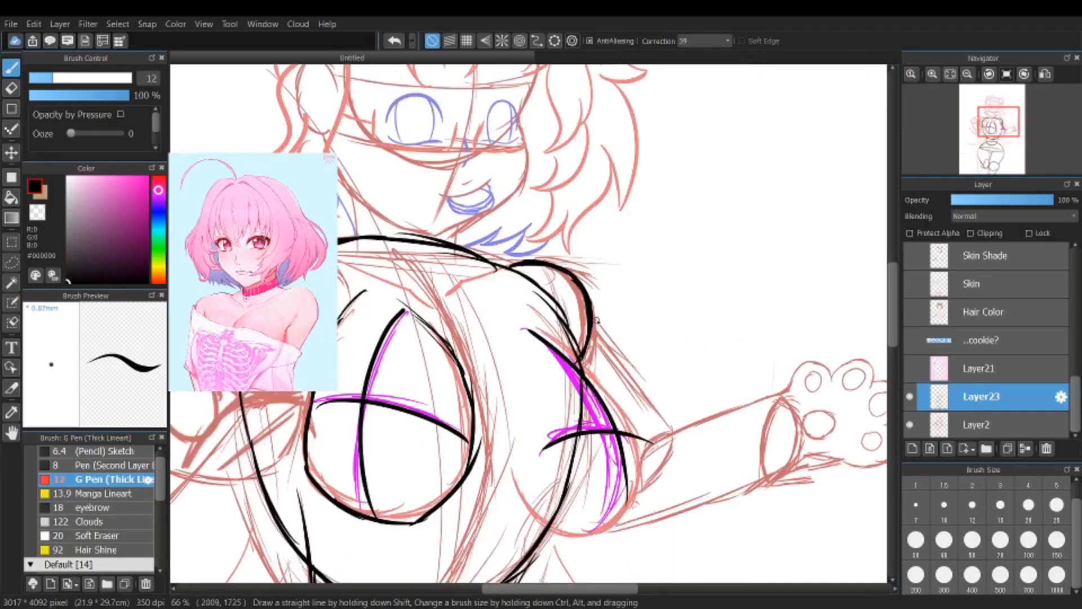
{"action": "left_click_drag", "start_coordinate": [592, 314], "coordinate": [648, 387]}
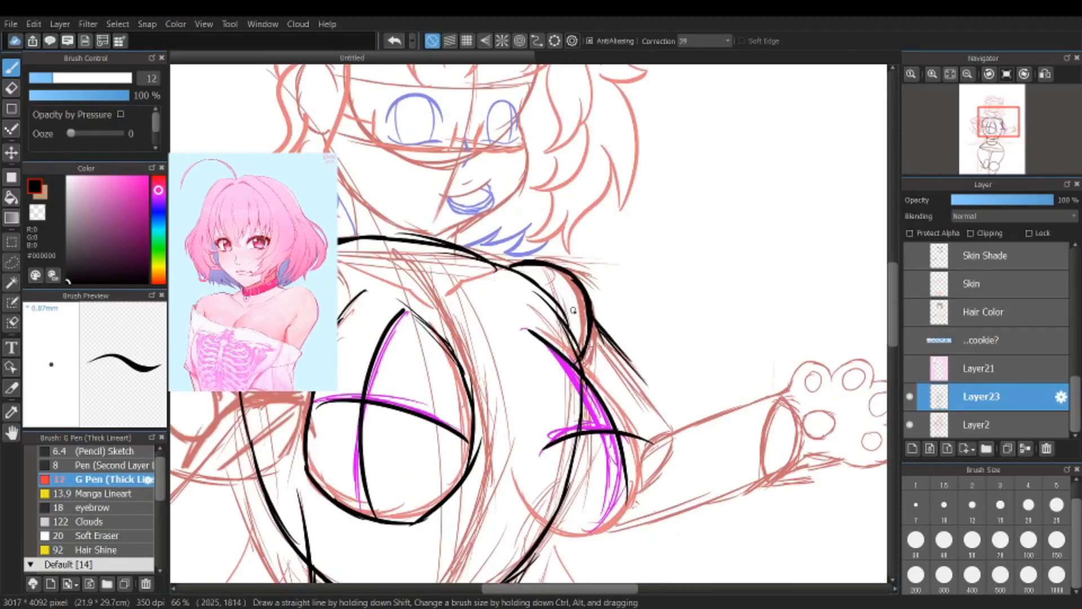
{"action": "mouse_move", "coordinate": [595, 326]}
{"action": "left_mouse_down"}
{"action": "mouse_move", "coordinate": [648, 383]}
{"action": "mouse_move", "coordinate": [672, 429]}
{"action": "left_mouse_up"}
{"action": "mouse_move", "coordinate": [620, 360]}
{"action": "left_mouse_down"}
{"action": "mouse_move", "coordinate": [674, 429]}
{"action": "mouse_move", "coordinate": [663, 468]}
{"action": "mouse_move", "coordinate": [671, 449]}
{"action": "mouse_move", "coordinate": [635, 488]}
{"action": "mouse_move", "coordinate": [663, 441]}
{"action": "left_mouse_up"}
Step: Trace the inner edge of the upper arm and close its lower end with an ellipse at the elbow
{"action": "left_click_drag", "start_coordinate": [634, 488], "coordinate": [606, 411]}
{"action": "left_click_drag", "start_coordinate": [618, 453], "coordinate": [564, 359]}
{"action": "left_click_drag", "start_coordinate": [600, 427], "coordinate": [559, 351]}
{"action": "scroll", "coordinate": [623, 479], "scroll_direction": "down", "scroll_amount": 4}
{"action": "scroll", "coordinate": [623, 479], "scroll_direction": "up", "scroll_amount": 4}
{"action": "scroll", "coordinate": [601, 440], "scroll_direction": "down", "scroll_amount": 1}
{"action": "scroll", "coordinate": [601, 439], "scroll_direction": "down", "scroll_amount": 3}
{"action": "scroll", "coordinate": [592, 439], "scroll_direction": "up", "scroll_amount": 4}
{"action": "scroll", "coordinate": [598, 430], "scroll_direction": "up", "scroll_amount": 2}
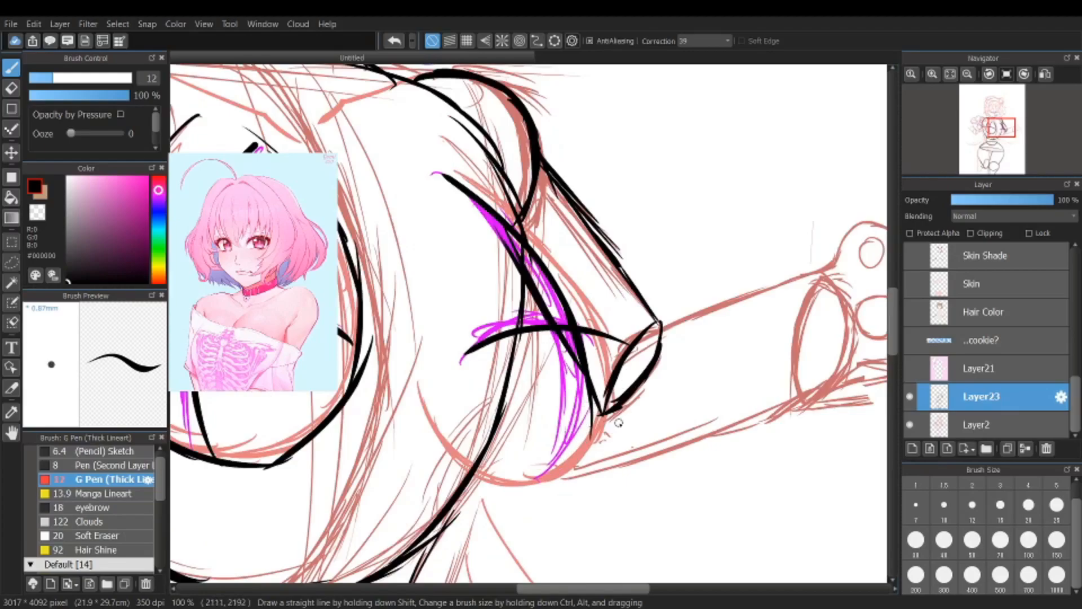
Step: Trace the forearm cylinder with its upper and lower edges and an ellipse at the wrist
{"action": "scroll", "coordinate": [586, 406], "scroll_direction": "down", "scroll_amount": 3}
{"action": "scroll", "coordinate": [524, 404], "scroll_direction": "up", "scroll_amount": 3}
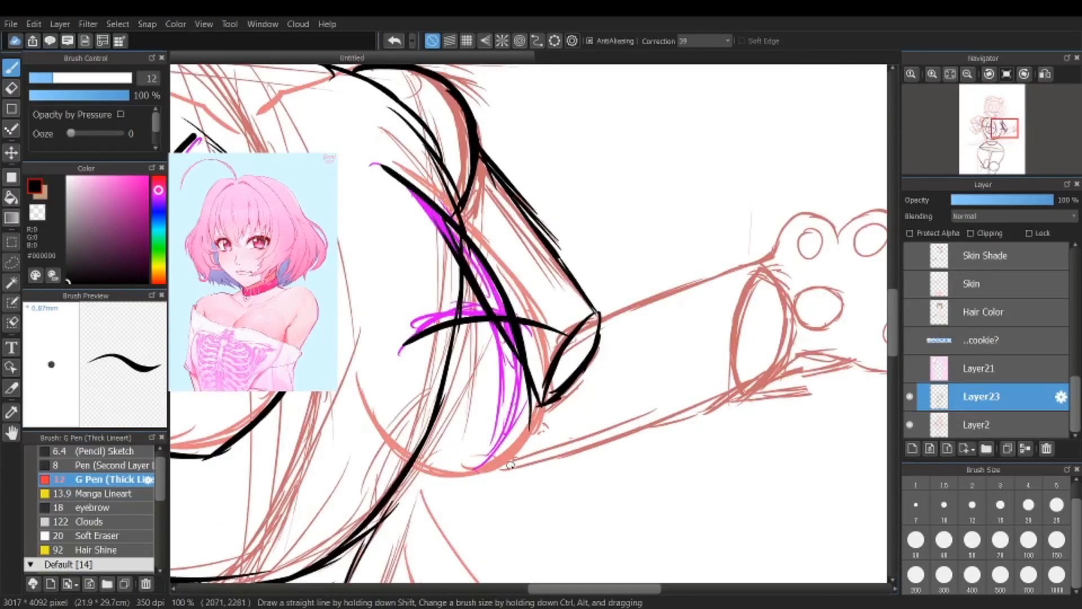
{"action": "mouse_move", "coordinate": [771, 255]}
{"action": "left_mouse_down"}
{"action": "mouse_move", "coordinate": [742, 309]}
{"action": "mouse_move", "coordinate": [740, 393]}
{"action": "mouse_move", "coordinate": [759, 390]}
{"action": "mouse_move", "coordinate": [786, 348]}
{"action": "mouse_move", "coordinate": [792, 311]}
{"action": "mouse_move", "coordinate": [774, 254]}
{"action": "left_mouse_up"}
{"action": "left_click_drag", "start_coordinate": [604, 318], "coordinate": [782, 253]}
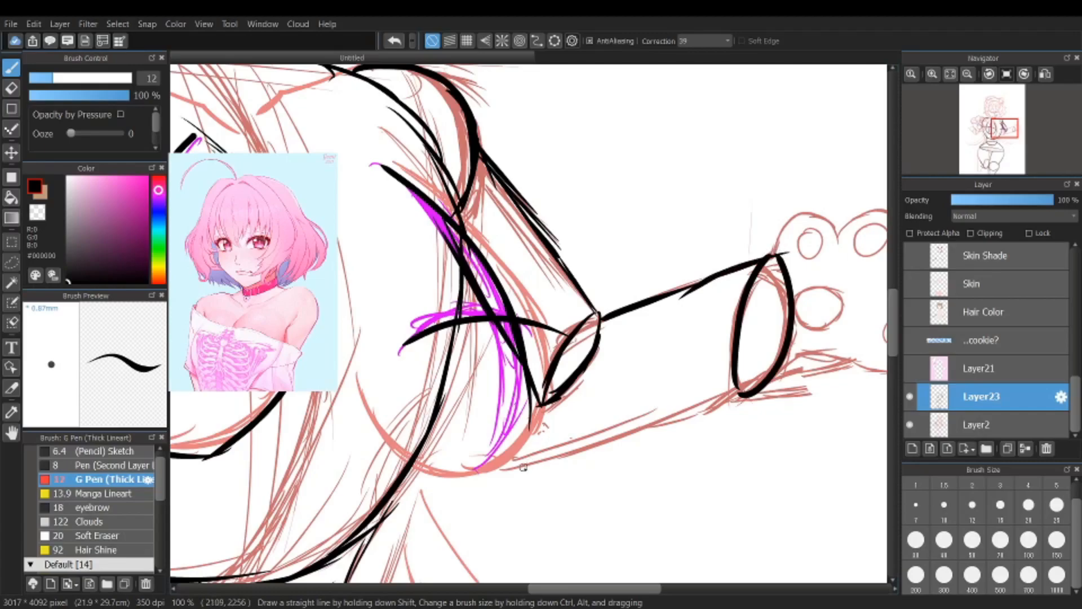
{"action": "left_click_drag", "start_coordinate": [508, 462], "coordinate": [741, 398]}
{"action": "left_click_drag", "start_coordinate": [674, 412], "coordinate": [744, 400]}
Step: Connect the elbow ellipse to the start of the forearm's lower edge with short strokes
{"action": "scroll", "coordinate": [649, 431], "scroll_direction": "down", "scroll_amount": 2}
{"action": "scroll", "coordinate": [623, 433], "scroll_direction": "down", "scroll_amount": 3}
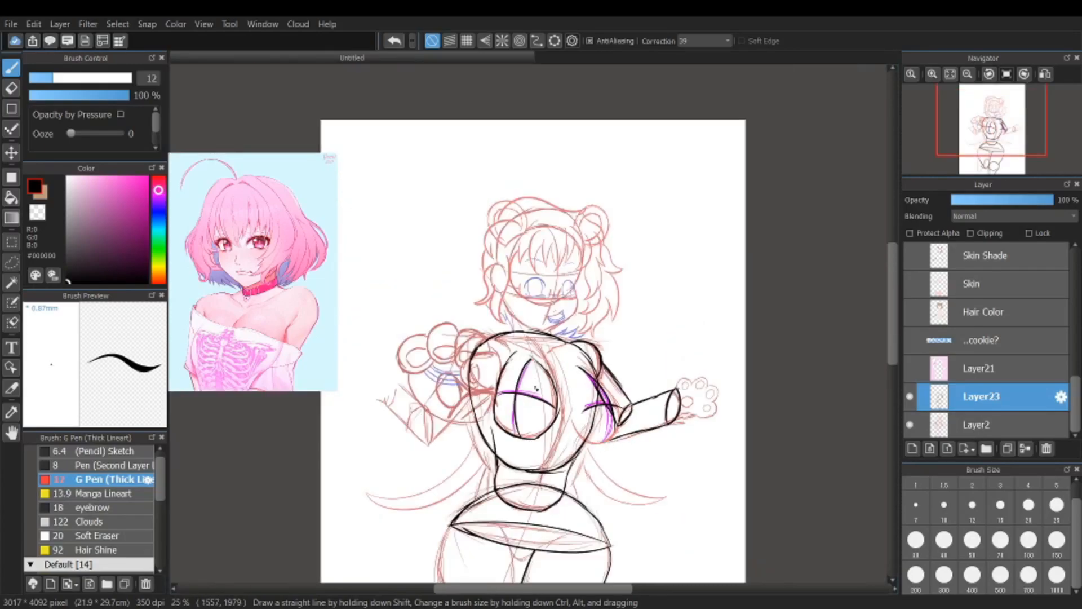
{"action": "scroll", "coordinate": [550, 389], "scroll_direction": "up", "scroll_amount": 4}
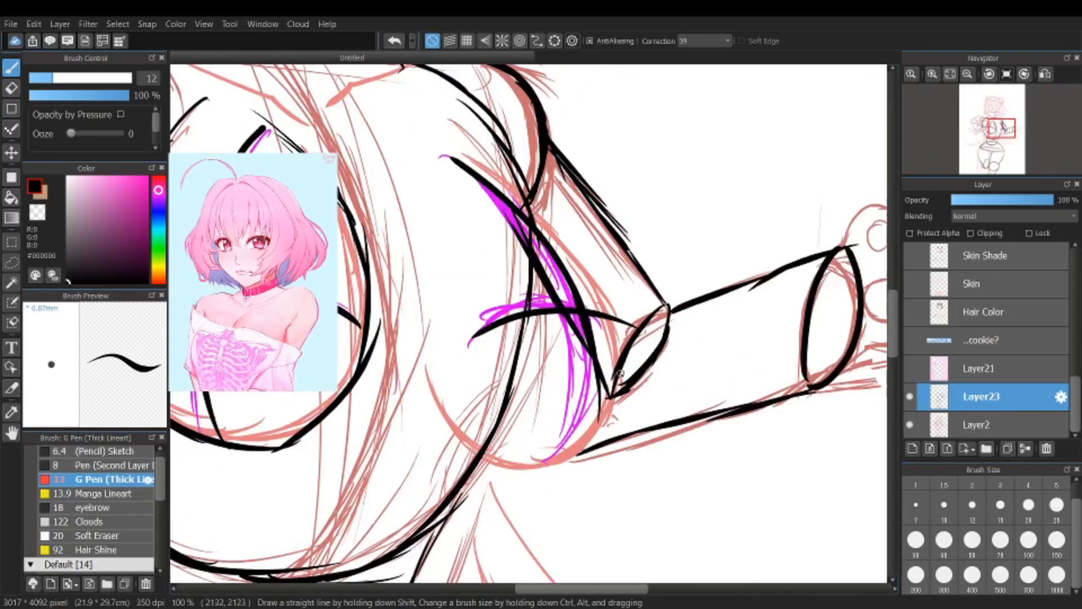
{"action": "mouse_move", "coordinate": [614, 379]}
{"action": "left_mouse_down"}
{"action": "mouse_move", "coordinate": [593, 443]}
{"action": "mouse_move", "coordinate": [583, 443]}
{"action": "left_mouse_up"}
{"action": "mouse_move", "coordinate": [601, 399]}
{"action": "left_mouse_down"}
{"action": "mouse_move", "coordinate": [577, 455]}
{"action": "mouse_move", "coordinate": [599, 390]}
{"action": "mouse_move", "coordinate": [618, 377]}
{"action": "left_mouse_up"}
Step: Trace the lower half of the face's centre line from between the eyes down to the chin
{"action": "scroll", "coordinate": [626, 369], "scroll_direction": "down", "scroll_amount": 2}
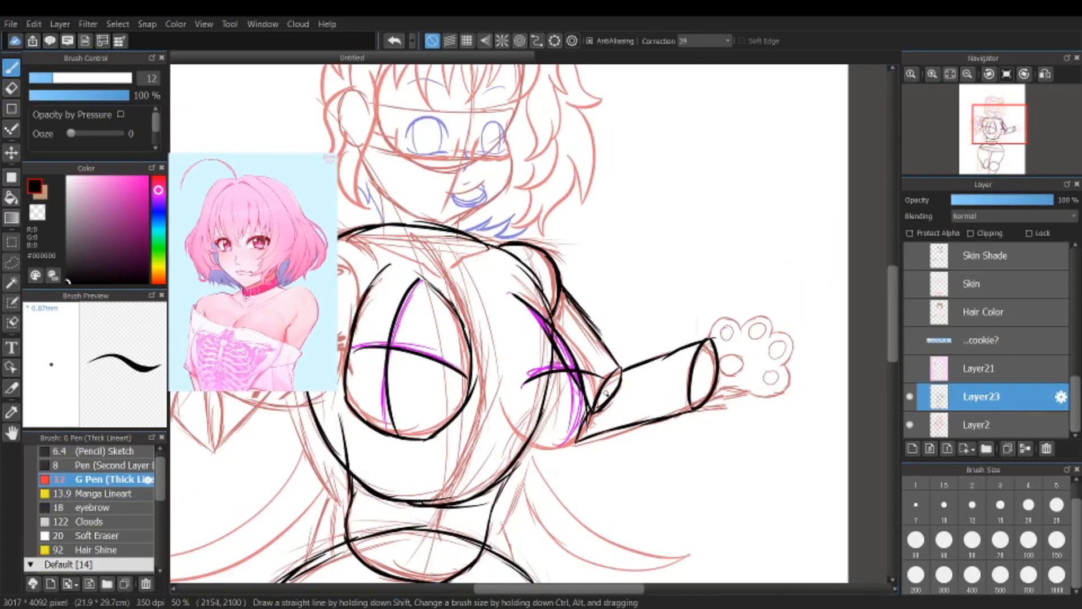
{"action": "scroll", "coordinate": [458, 331], "scroll_direction": "down", "scroll_amount": 2}
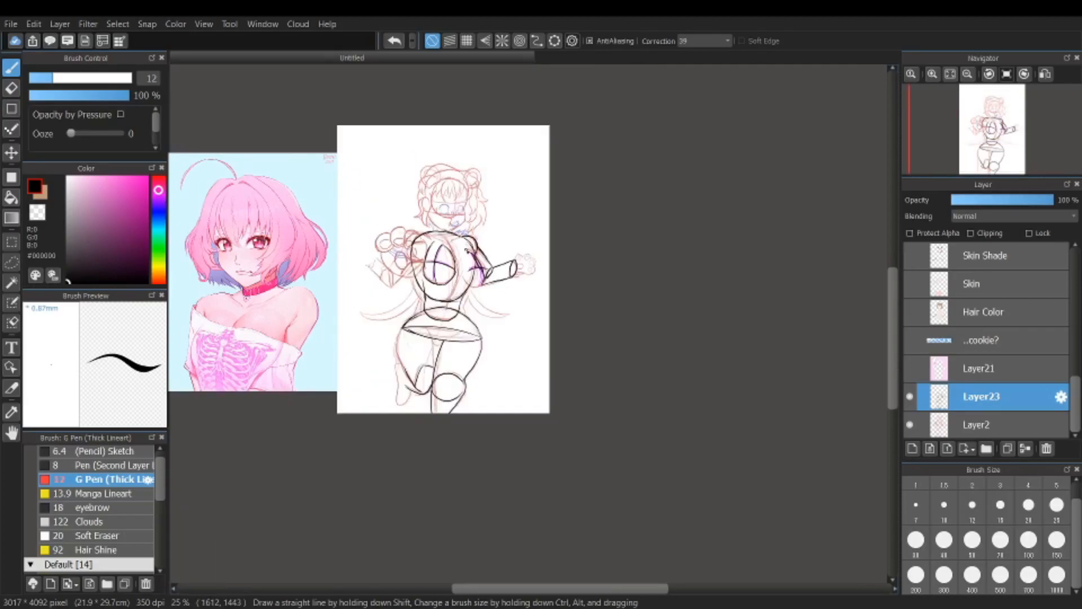
{"action": "scroll", "coordinate": [459, 157], "scroll_direction": "up", "scroll_amount": 2}
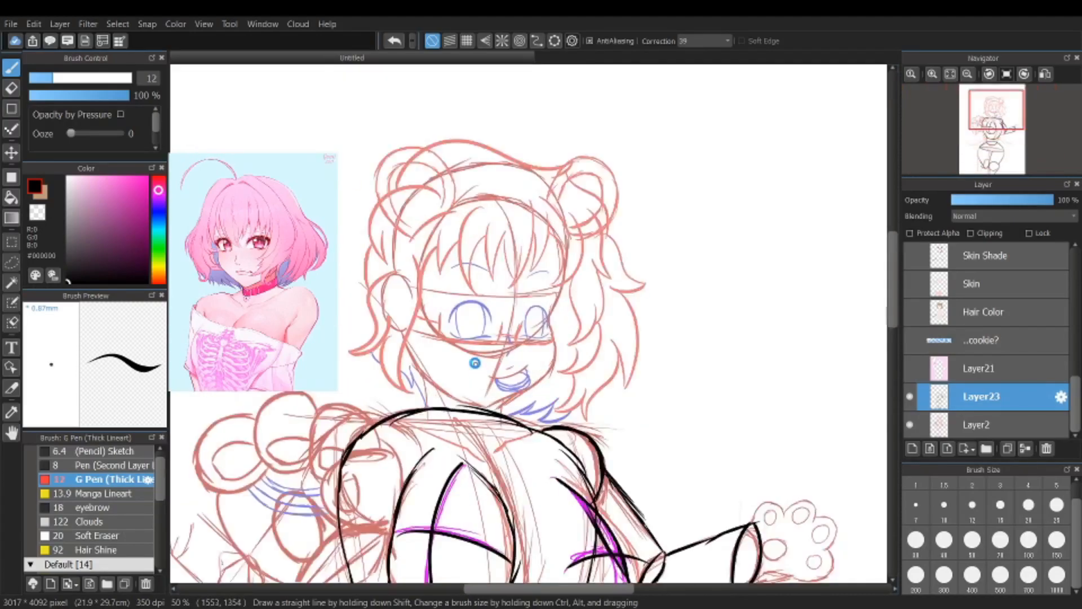
{"action": "scroll", "coordinate": [471, 360], "scroll_direction": "up", "scroll_amount": 2}
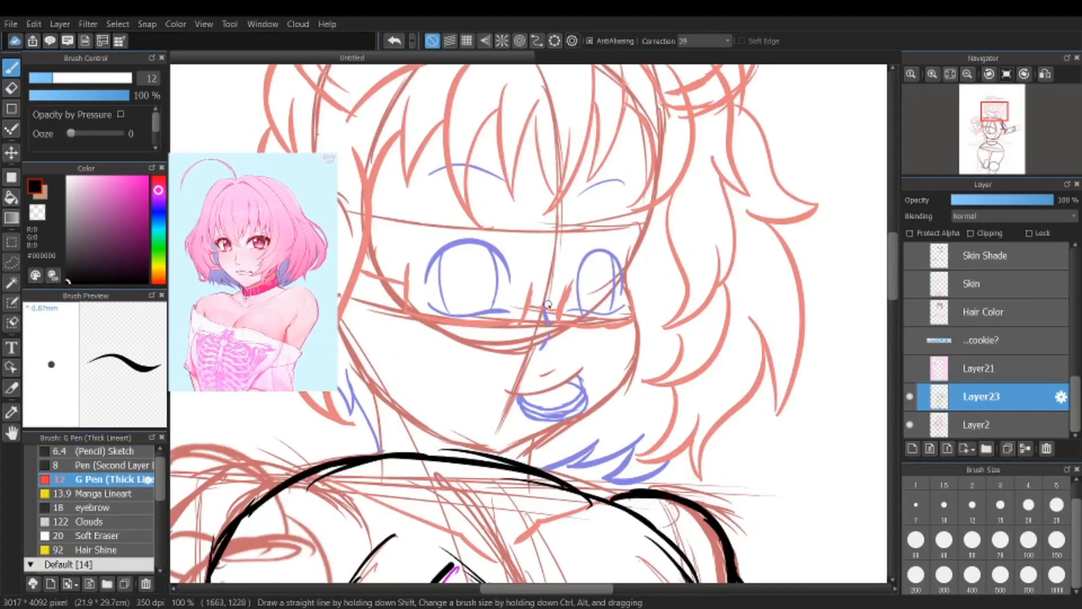
{"action": "mouse_move", "coordinate": [544, 288]}
{"action": "left_mouse_down"}
{"action": "mouse_move", "coordinate": [535, 342]}
{"action": "mouse_move", "coordinate": [543, 288]}
{"action": "mouse_move", "coordinate": [520, 395]}
{"action": "left_mouse_up"}
{"action": "left_click_drag", "start_coordinate": [538, 329], "coordinate": [517, 400]}
{"action": "left_click_drag", "start_coordinate": [536, 349], "coordinate": [500, 451]}
{"action": "left_click_drag", "start_coordinate": [524, 396], "coordinate": [506, 446]}
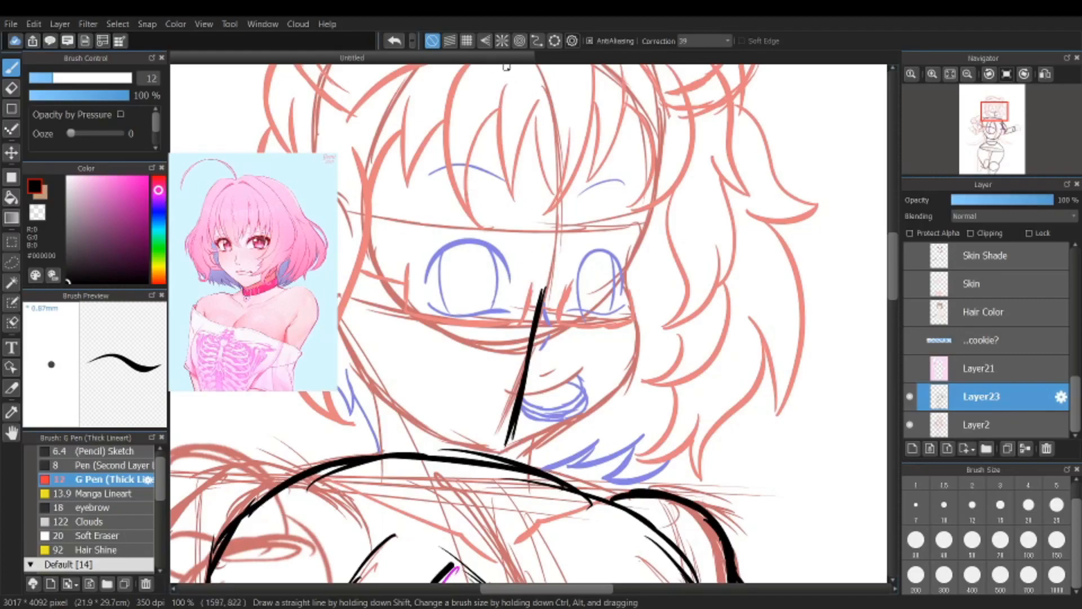
Step: Extend the face's centre line as a thick curve from the forehead down to the lower half
{"action": "mouse_move", "coordinate": [523, 73]}
{"action": "left_mouse_down"}
{"action": "mouse_move", "coordinate": [552, 146]}
{"action": "mouse_move", "coordinate": [555, 247]}
{"action": "left_mouse_up"}
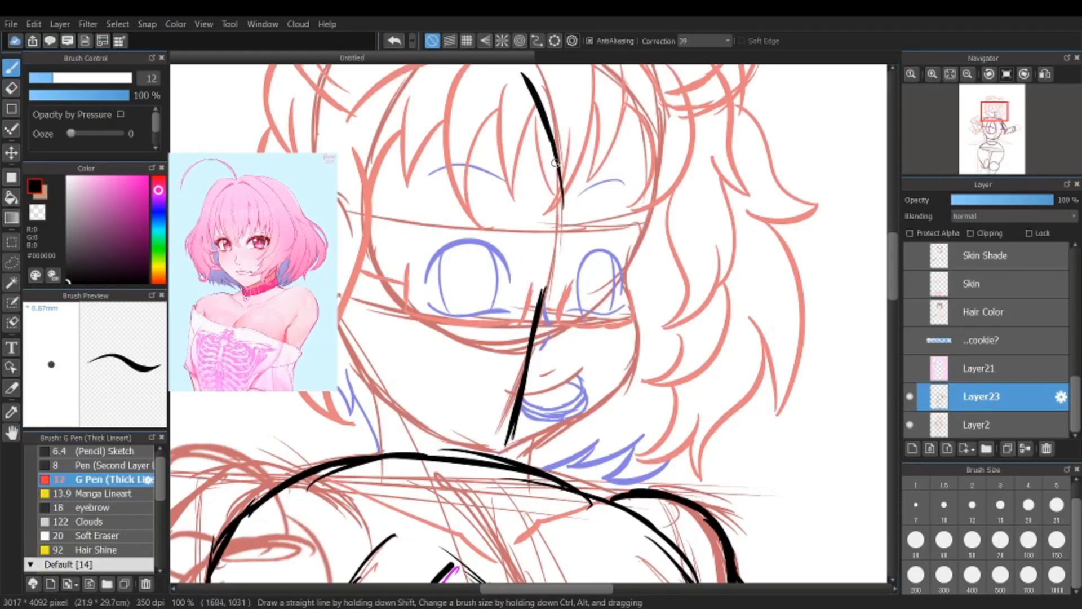
{"action": "left_click_drag", "start_coordinate": [551, 178], "coordinate": [543, 290]}
{"action": "left_click_drag", "start_coordinate": [549, 247], "coordinate": [540, 296]}
{"action": "left_click_drag", "start_coordinate": [553, 157], "coordinate": [557, 213]}
{"action": "left_click_drag", "start_coordinate": [522, 76], "coordinate": [556, 148]}
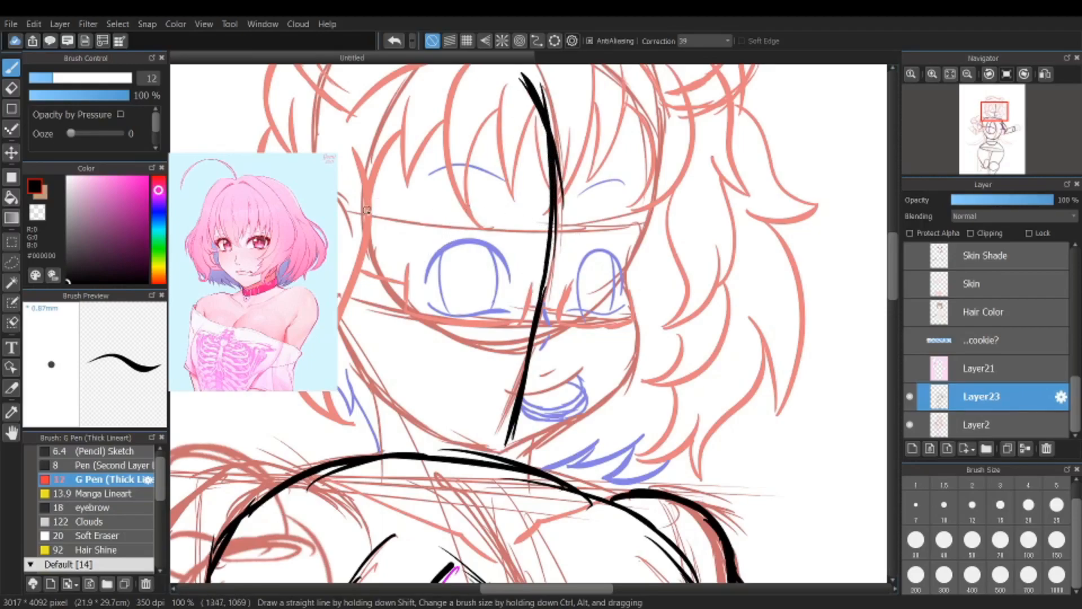
Step: Draw two curved horizontal guide lines across the face, one through the upper eyes and one below the eyes
{"action": "mouse_move", "coordinate": [361, 201]}
{"action": "left_mouse_down"}
{"action": "mouse_move", "coordinate": [412, 234]}
{"action": "mouse_move", "coordinate": [594, 265]}
{"action": "mouse_move", "coordinate": [628, 260]}
{"action": "left_mouse_up"}
{"action": "scroll", "coordinate": [617, 265], "scroll_direction": "down", "scroll_amount": 5}
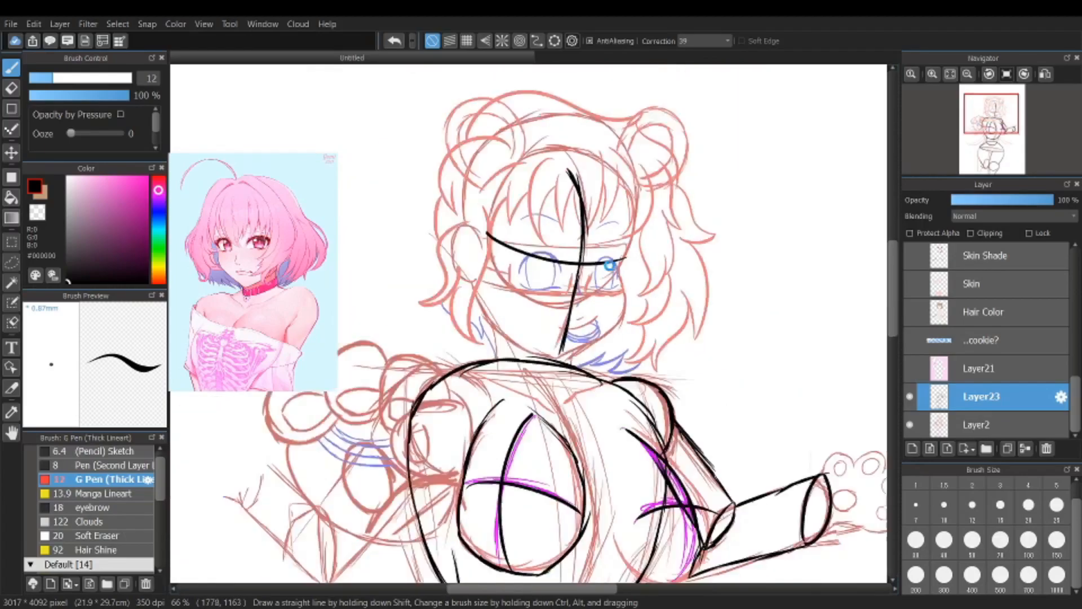
{"action": "scroll", "coordinate": [572, 268], "scroll_direction": "up", "scroll_amount": 3}
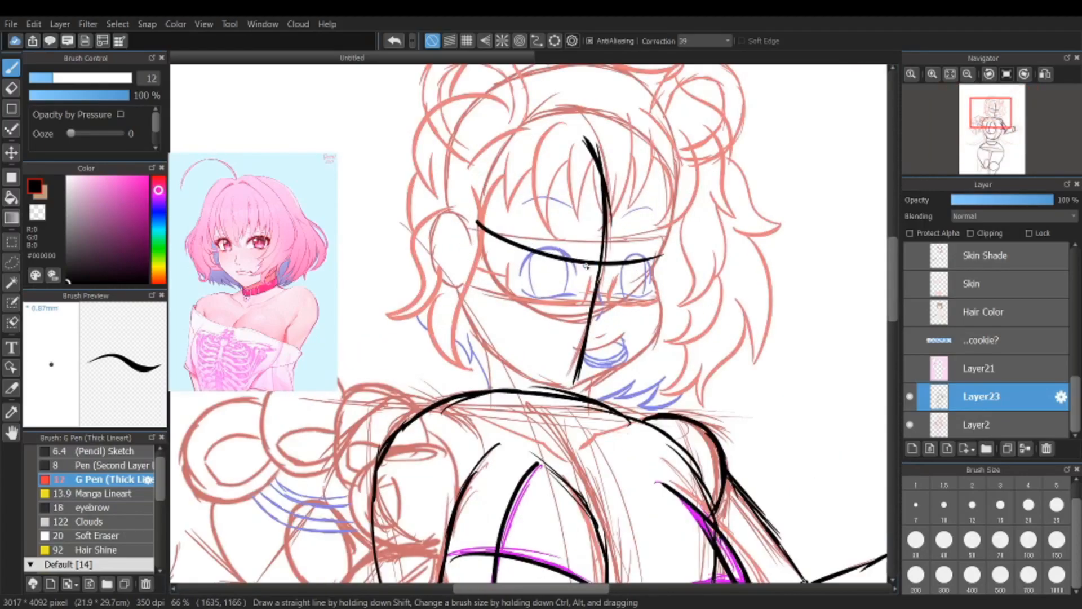
{"action": "scroll", "coordinate": [529, 271], "scroll_direction": "up", "scroll_amount": 3}
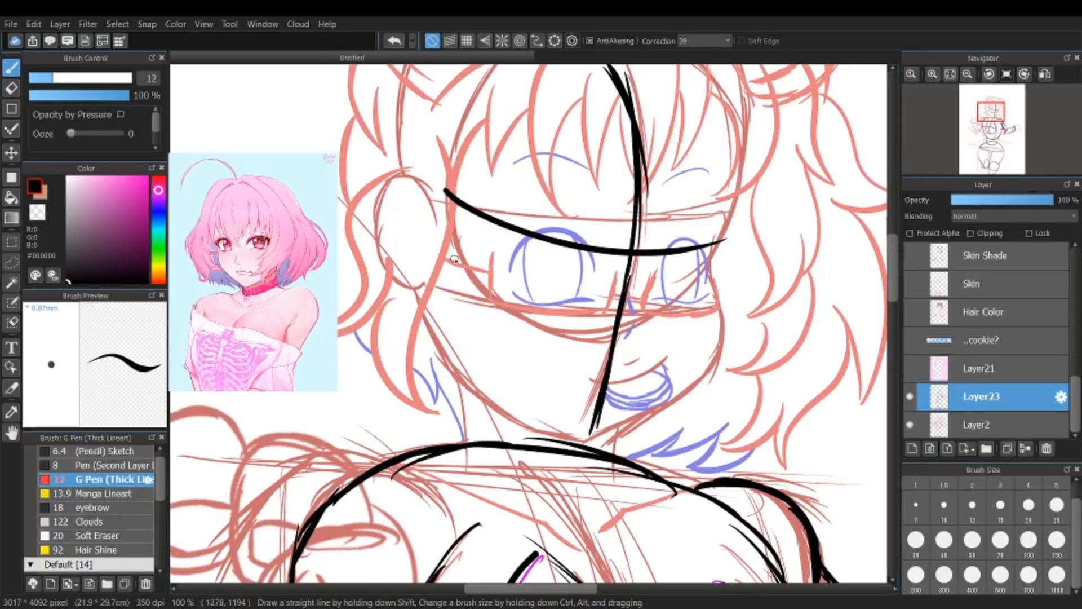
{"action": "mouse_move", "coordinate": [425, 284]}
{"action": "left_mouse_down"}
{"action": "mouse_move", "coordinate": [462, 304]}
{"action": "mouse_move", "coordinate": [588, 328]}
{"action": "mouse_move", "coordinate": [705, 315]}
{"action": "left_mouse_up"}
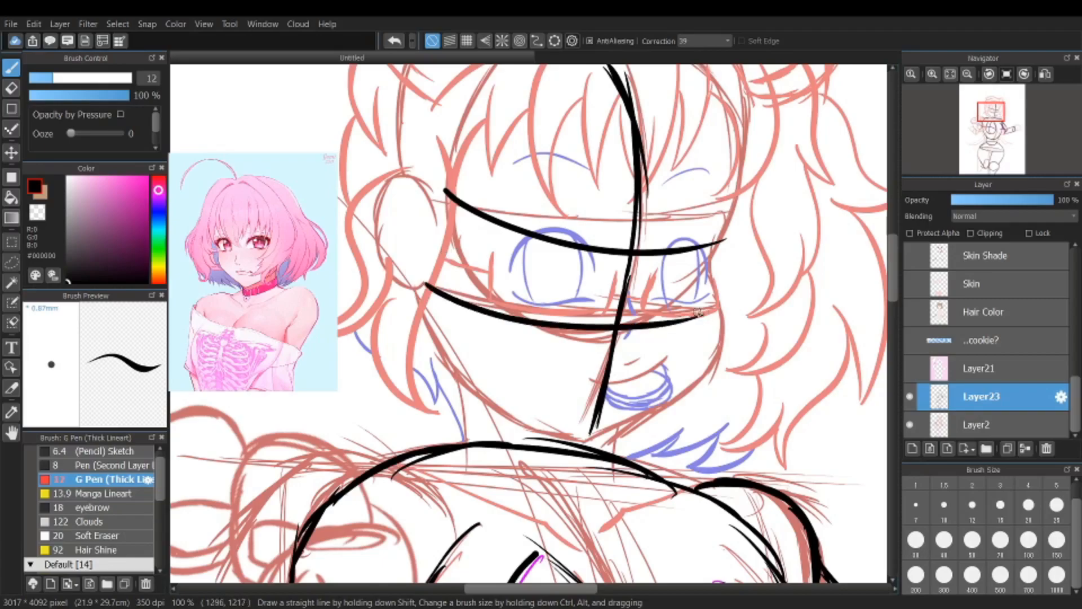
Step: Mark both eyes with a curved lower lid line and a vertical centre line each
{"action": "left_click", "coordinate": [506, 296]}
{"action": "left_click_drag", "start_coordinate": [504, 294], "coordinate": [591, 304]}
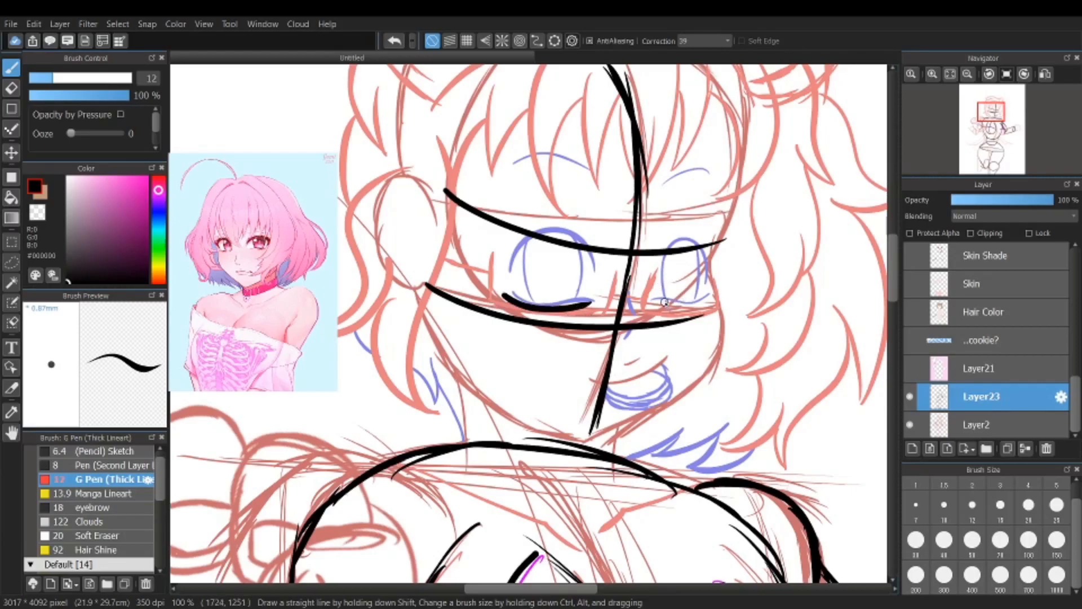
{"action": "left_click_drag", "start_coordinate": [657, 299], "coordinate": [715, 299]}
{"action": "left_click_drag", "start_coordinate": [551, 237], "coordinate": [553, 302]}
{"action": "left_click_drag", "start_coordinate": [684, 244], "coordinate": [680, 303]}
Step: Examine the eye and face guides close up and the traced body shapes of the whole figure
{"action": "scroll", "coordinate": [681, 317], "scroll_direction": "down", "scroll_amount": 3}
{"action": "scroll", "coordinate": [676, 325], "scroll_direction": "down", "scroll_amount": 2}
{"action": "scroll", "coordinate": [674, 316], "scroll_direction": "up", "scroll_amount": 8}
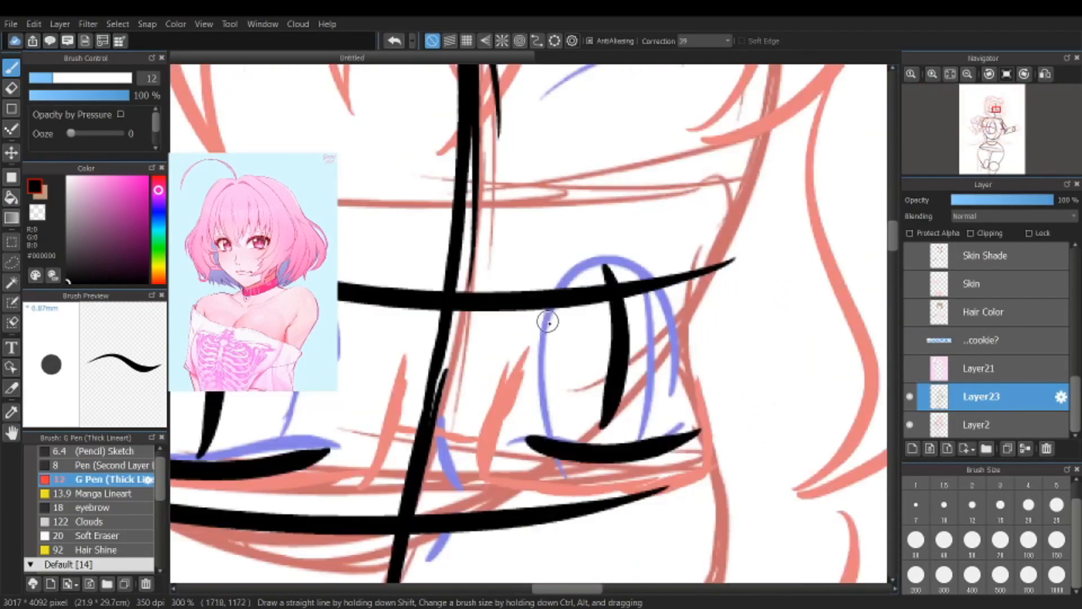
{"action": "scroll", "coordinate": [648, 366], "scroll_direction": "down", "scroll_amount": 3}
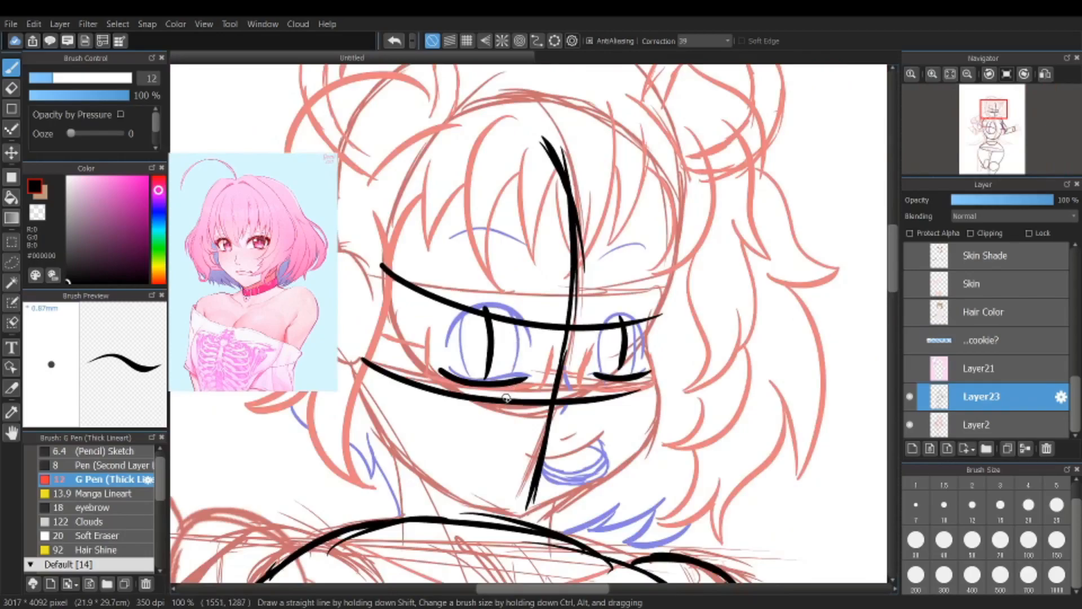
{"action": "scroll", "coordinate": [512, 384], "scroll_direction": "down", "scroll_amount": 3}
{"action": "scroll", "coordinate": [497, 413], "scroll_direction": "down", "scroll_amount": 3}
{"action": "scroll", "coordinate": [479, 491], "scroll_direction": "up", "scroll_amount": 5}
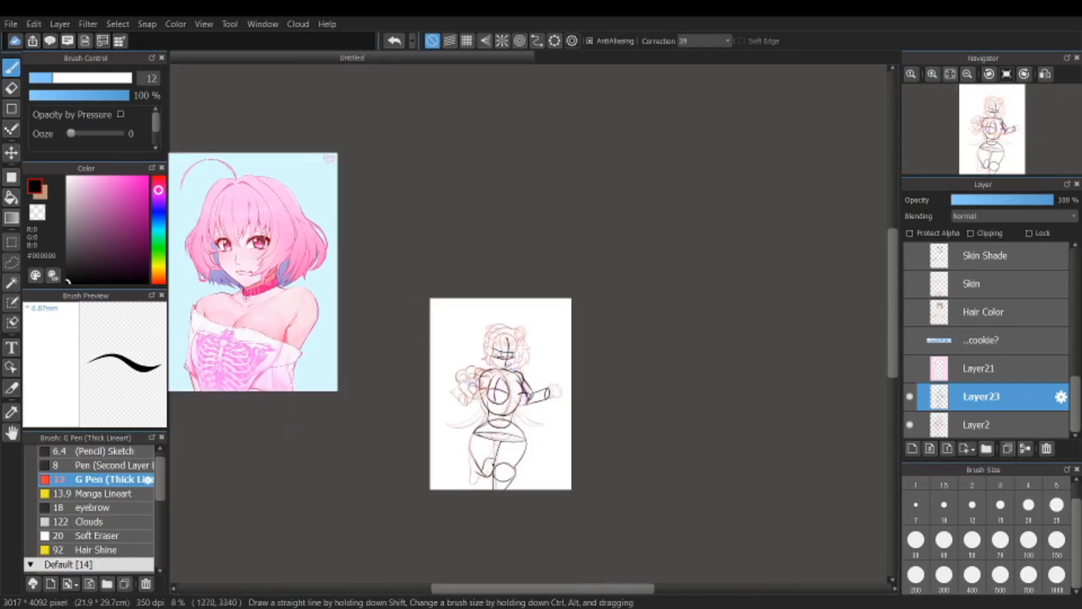
{"action": "scroll", "coordinate": [506, 259], "scroll_direction": "up", "scroll_amount": 1}
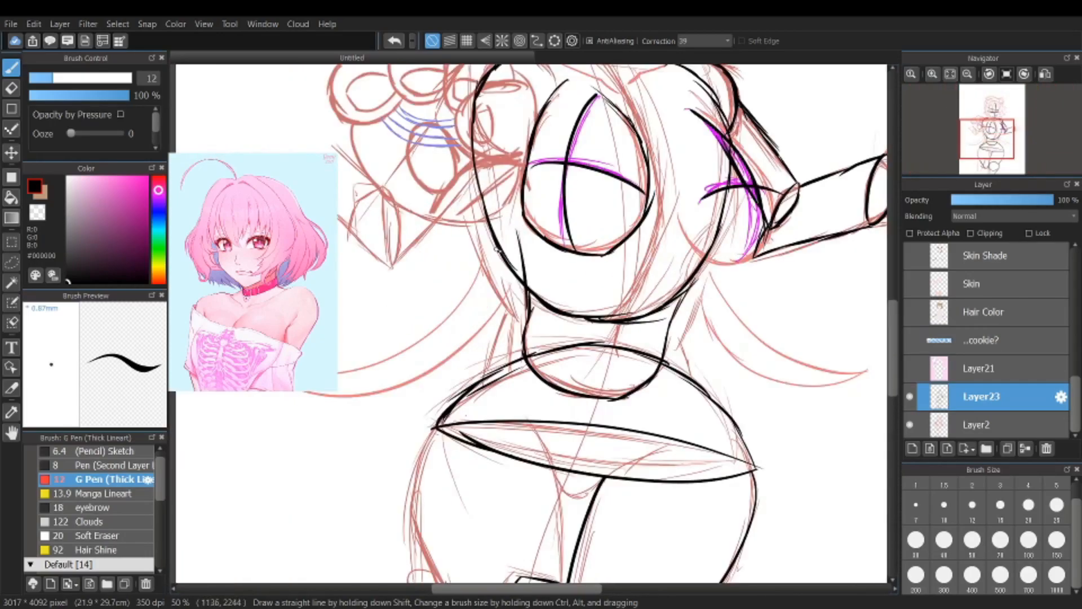
{"action": "scroll", "coordinate": [431, 276], "scroll_direction": "down", "scroll_amount": 4}
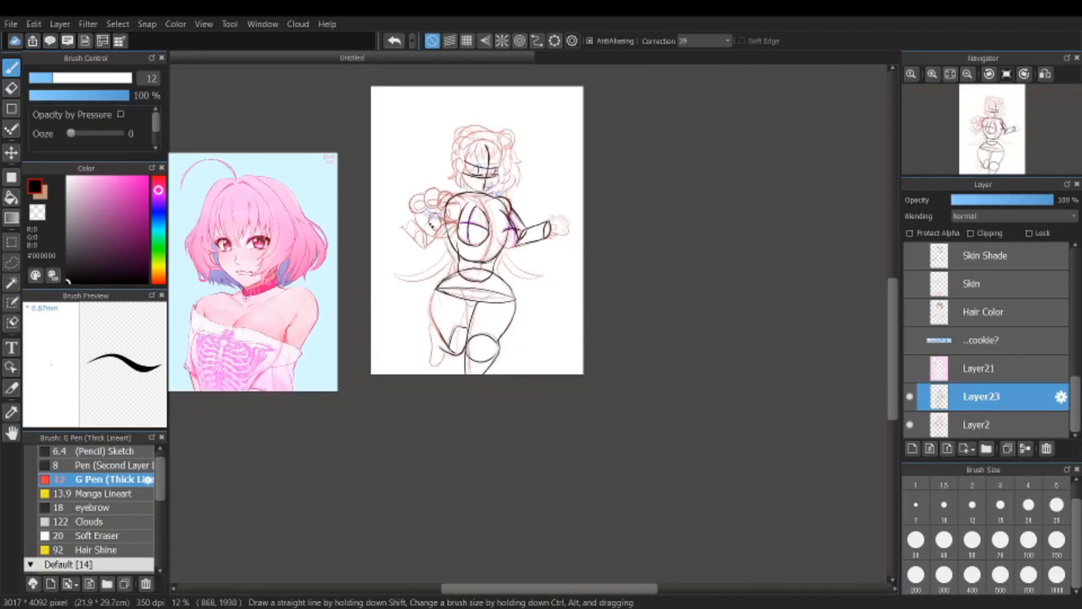
{"action": "scroll", "coordinate": [468, 226], "scroll_direction": "up", "scroll_amount": 3}
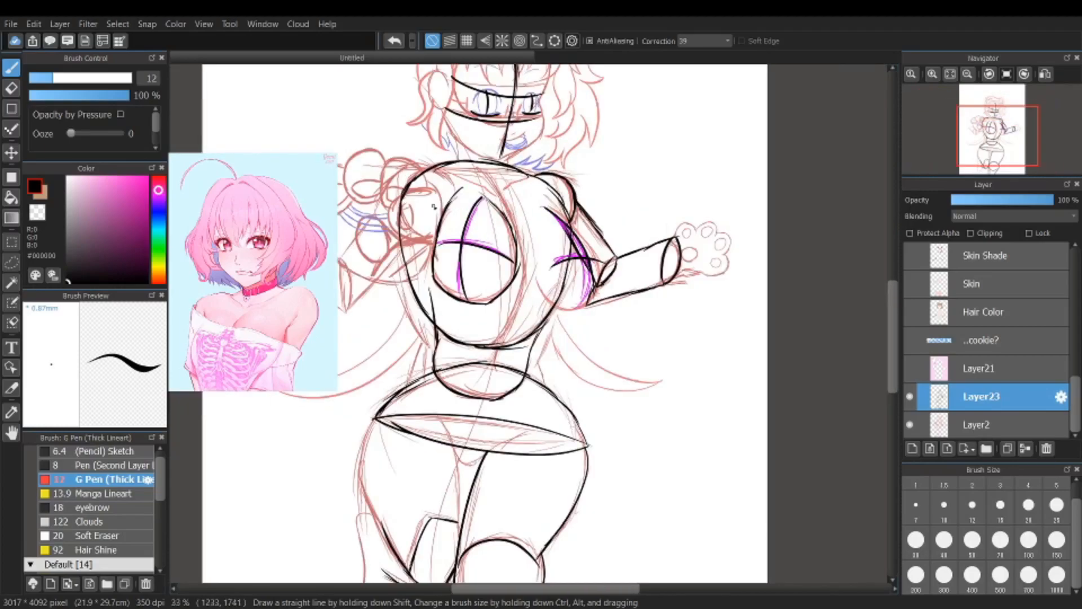